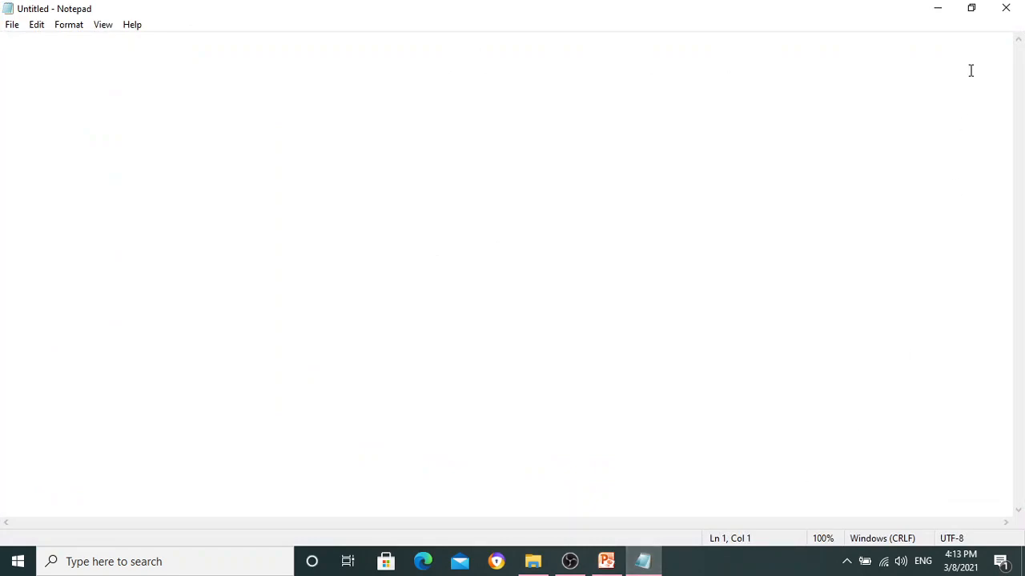
Minimize the blank Notepad window, restore it, and minimize it again
click(938, 9)
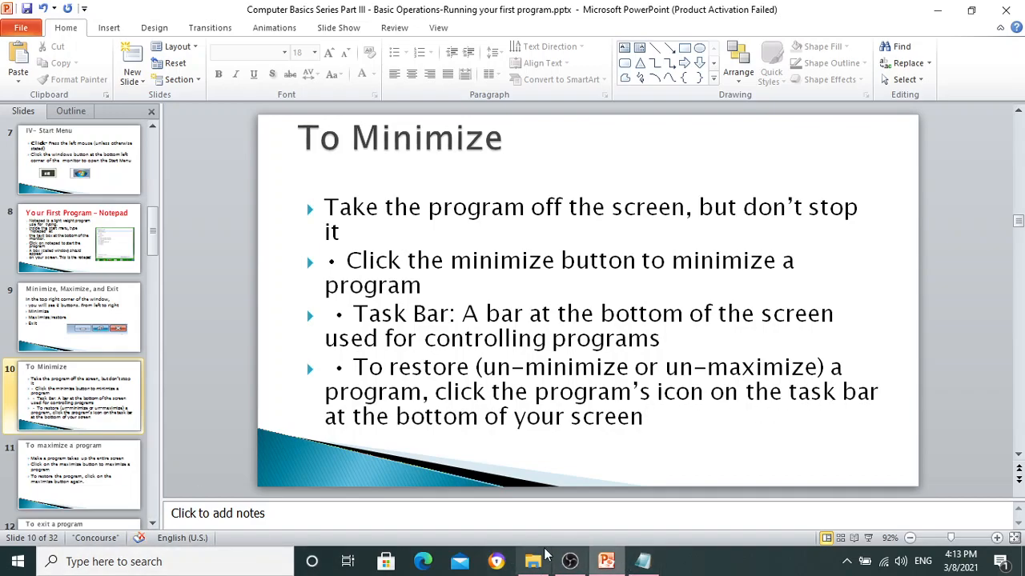
click(645, 563)
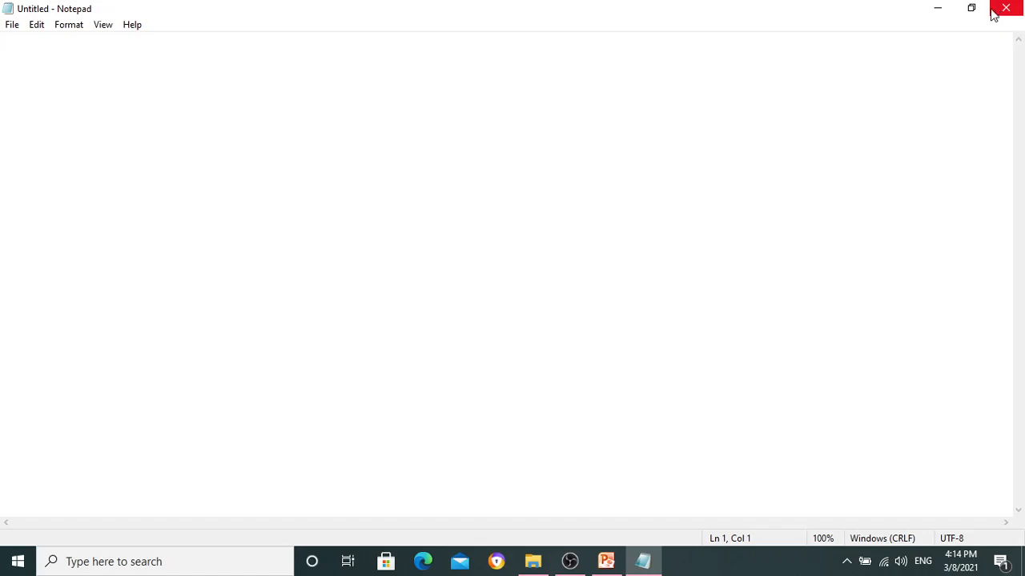
click(935, 19)
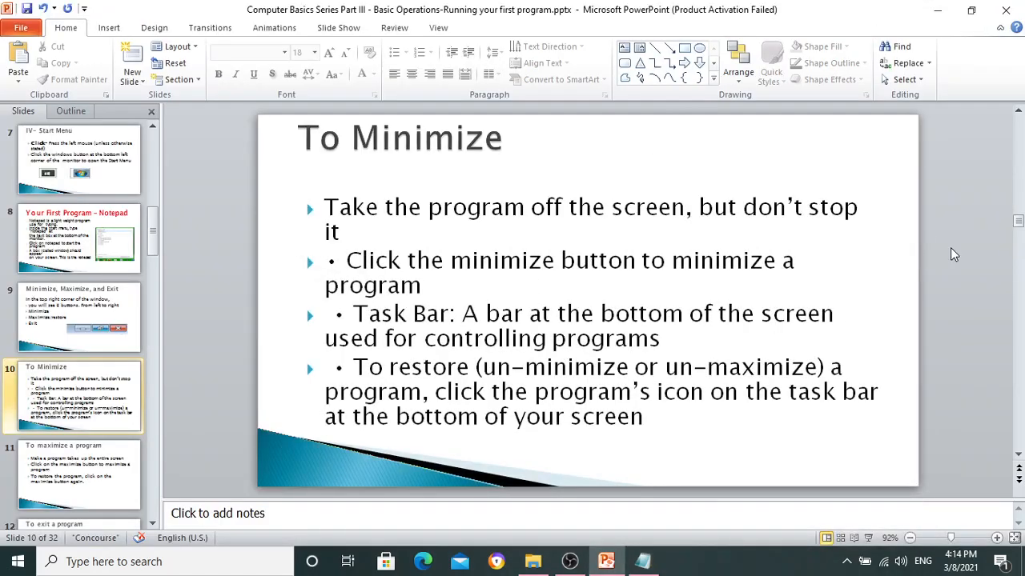
Advance the presentation to the "To exit a program" slide, and exit the restored blank Notepad window
scroll(953, 255, down, 1)
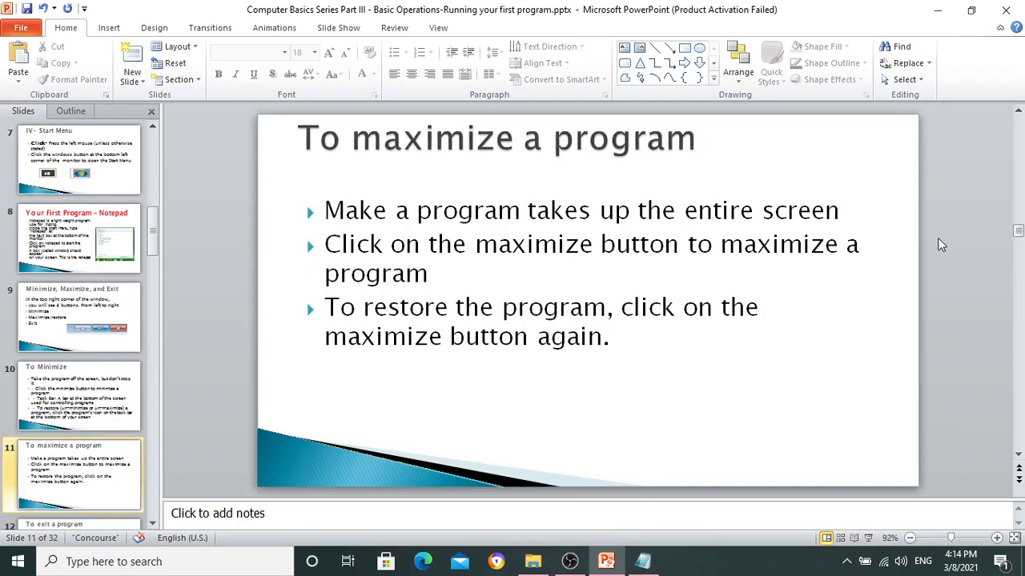
scroll(936, 303, down, 1)
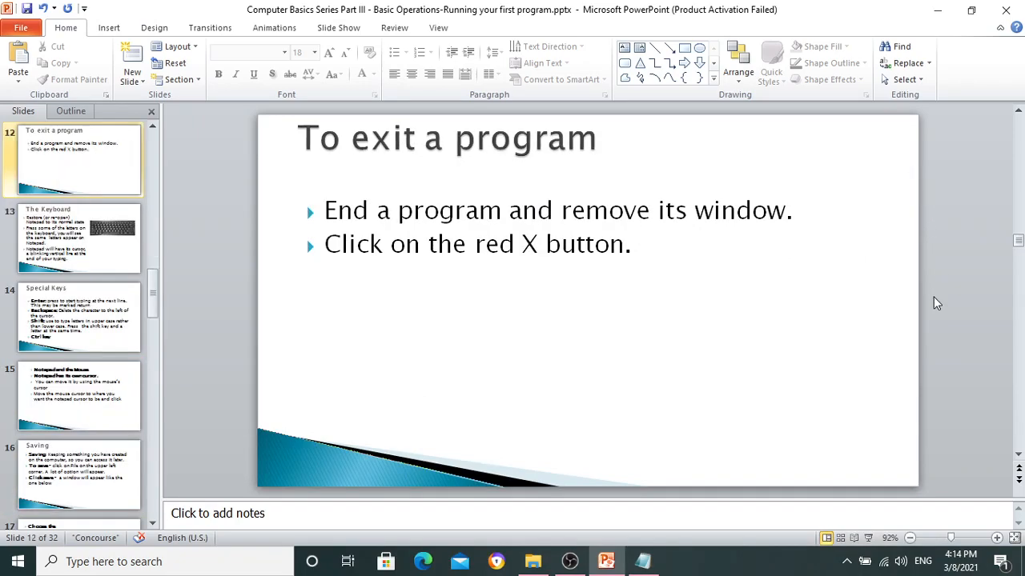
click(643, 561)
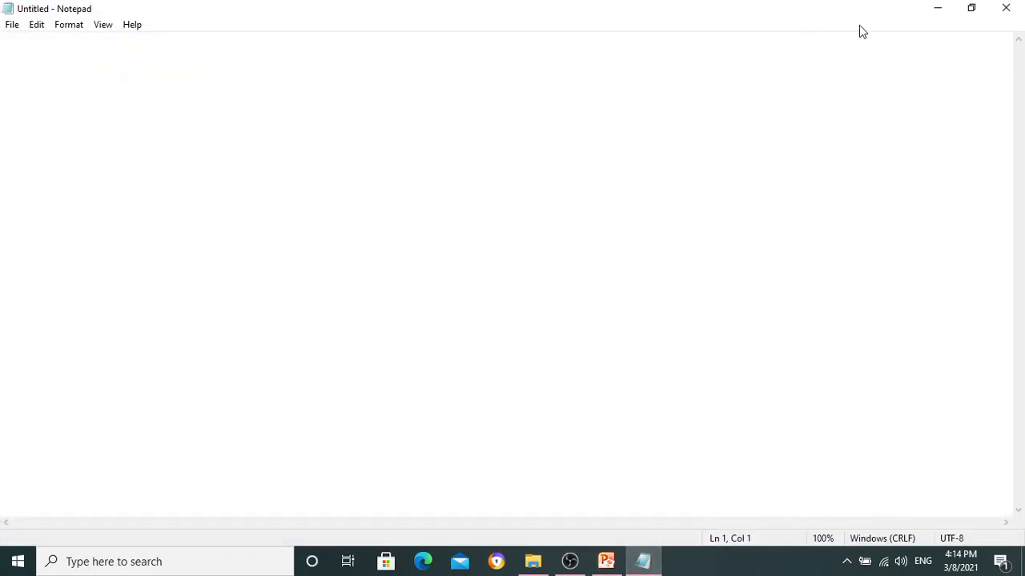
click(12, 25)
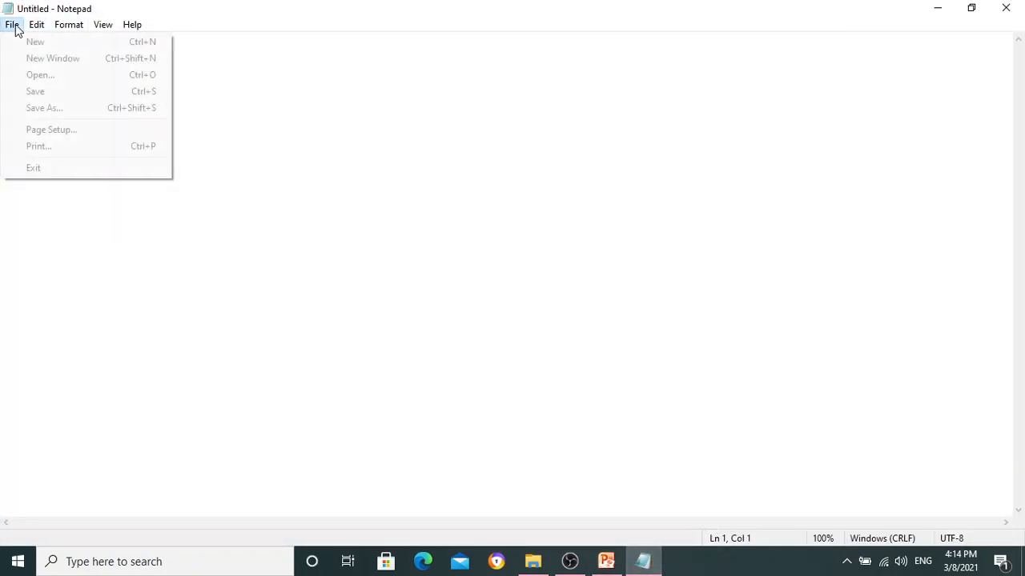
click(248, 189)
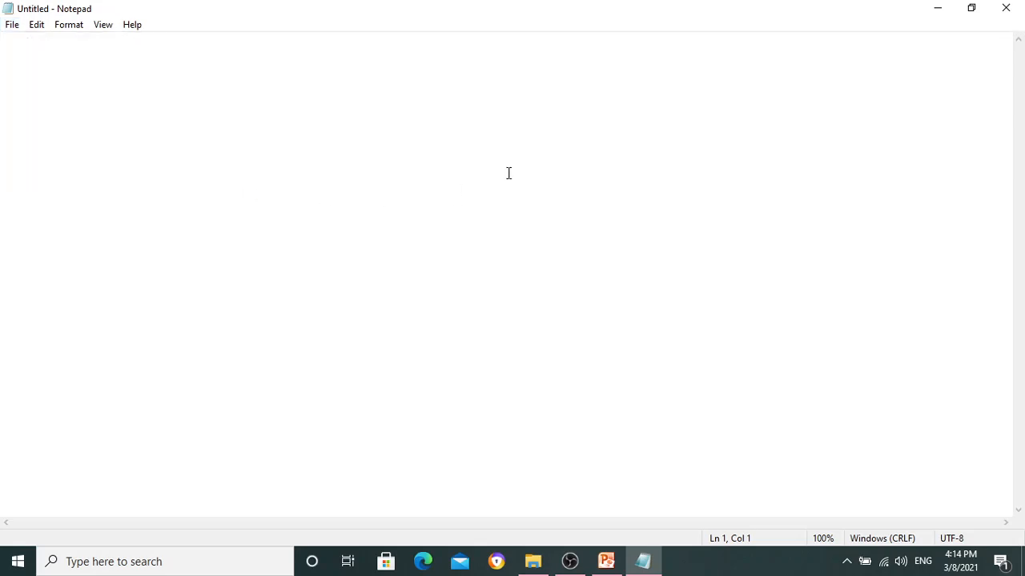
click(1018, 14)
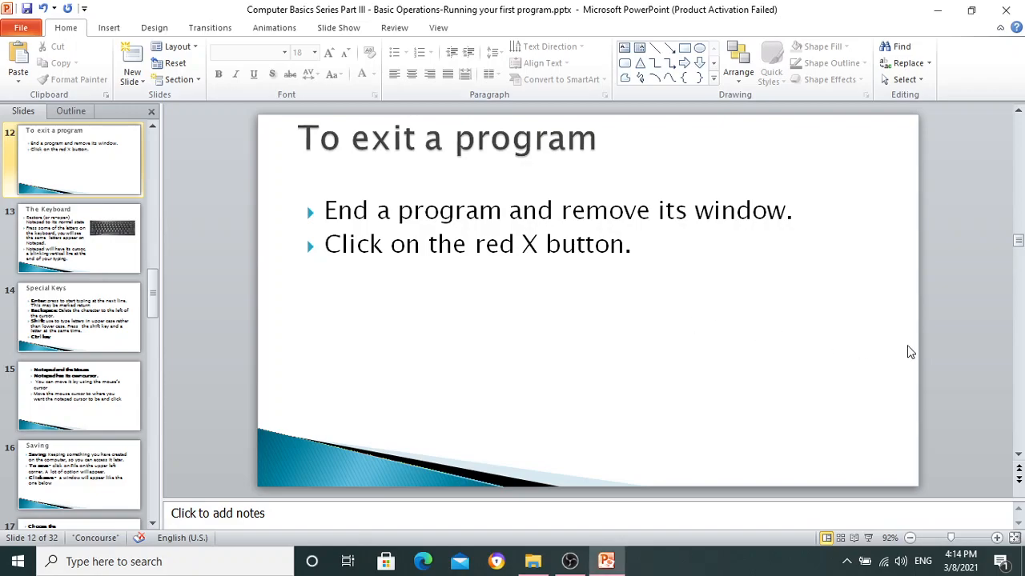
Advance to "The Keyboard" slide, and launch Notepad from Windows search in a maximized window
scroll(958, 300, down, 1)
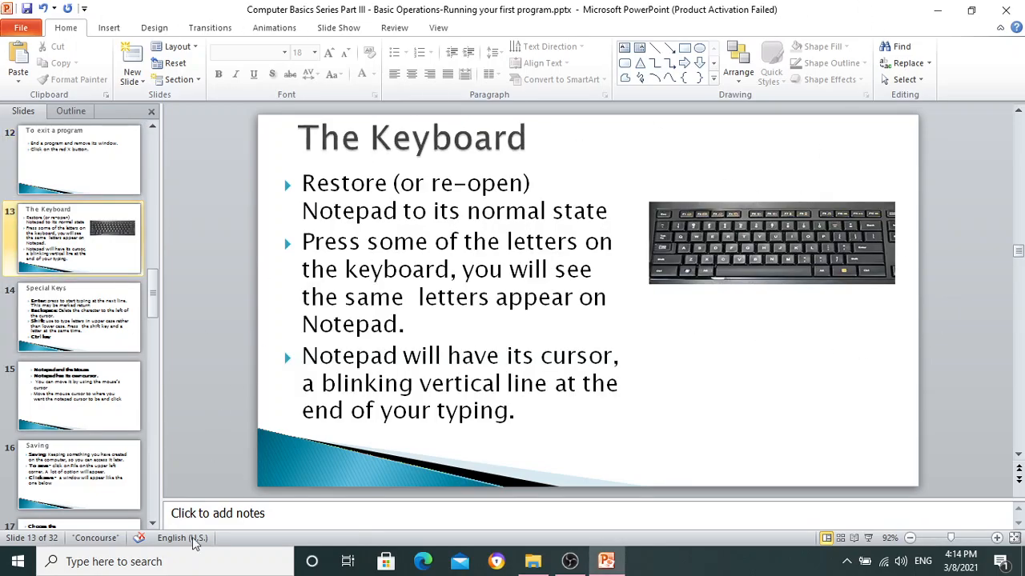
click(140, 565)
text(no)
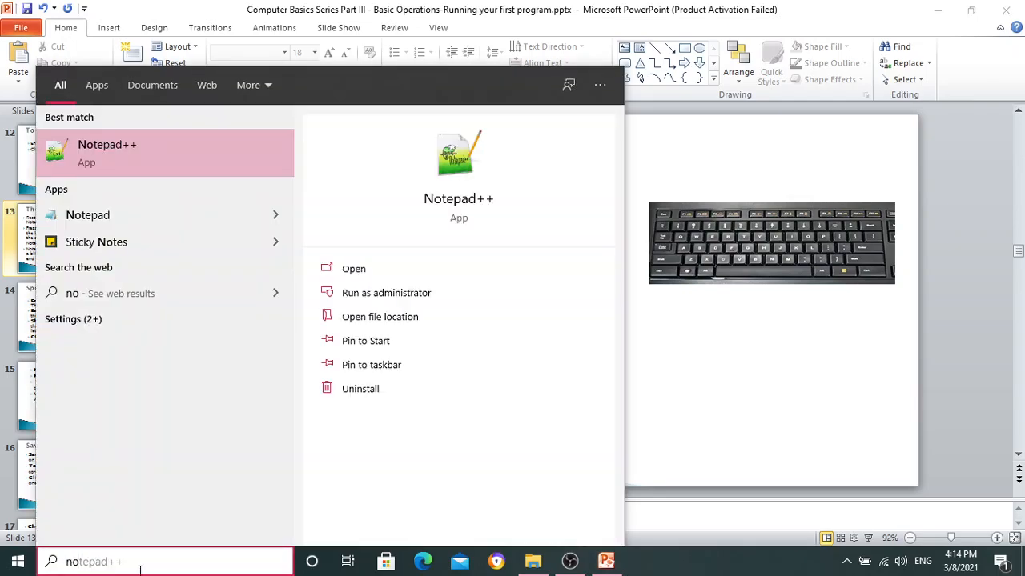
text(te)
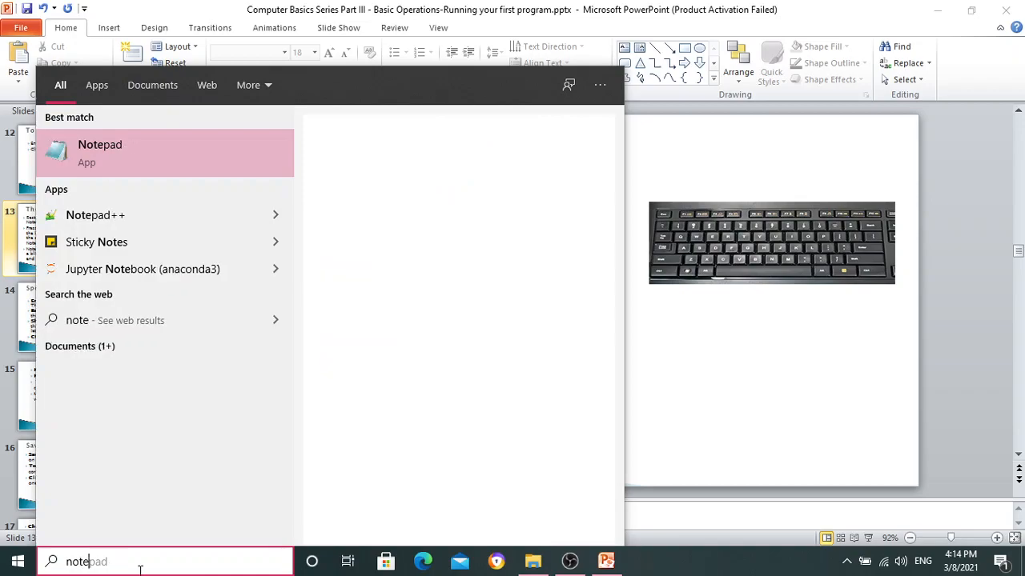
click(152, 160)
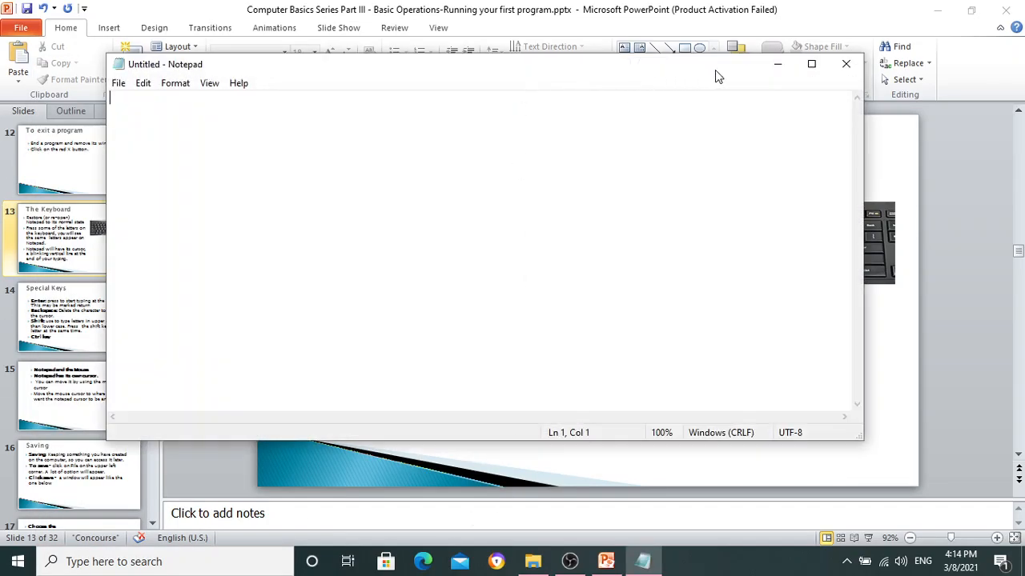
click(810, 64)
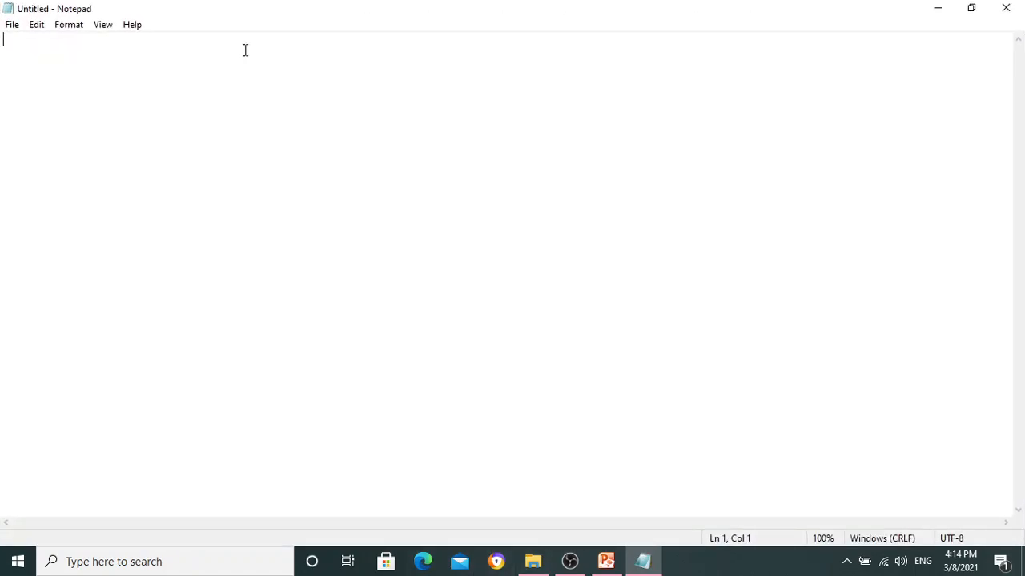
Show the "Special Keys" slide in PowerPoint and return to Notepad
click(605, 563)
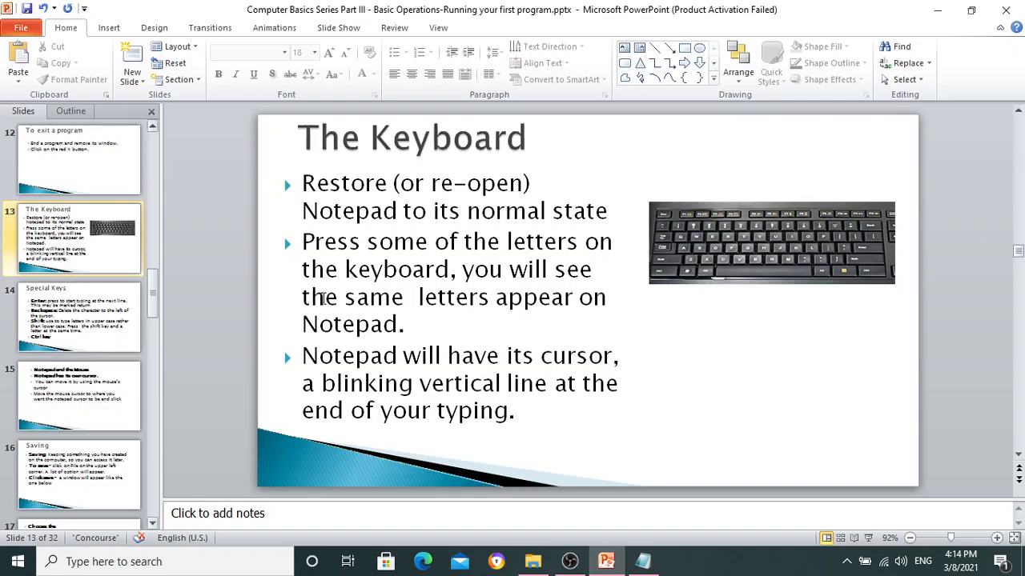
scroll(909, 337, down, 1)
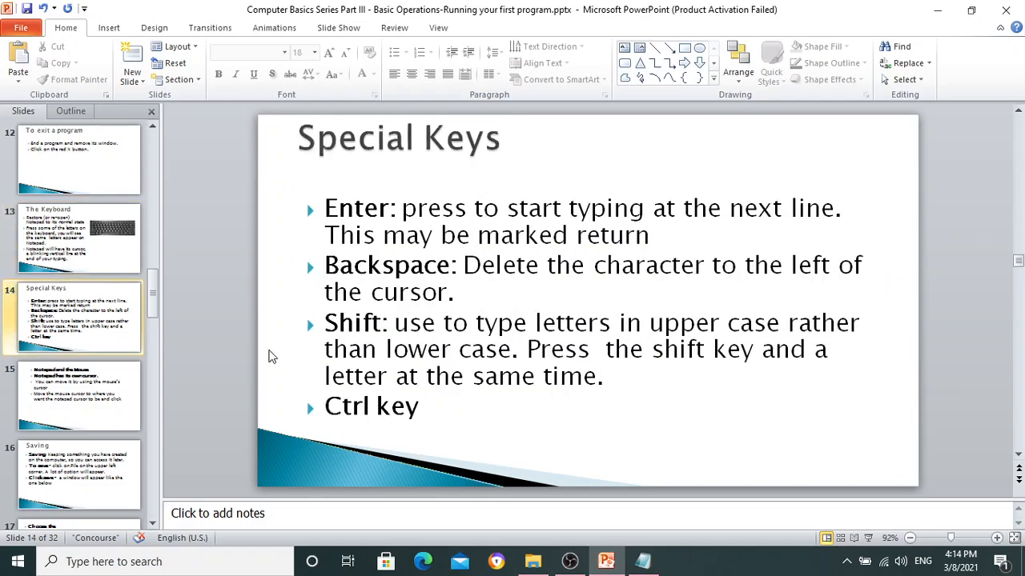
click(645, 562)
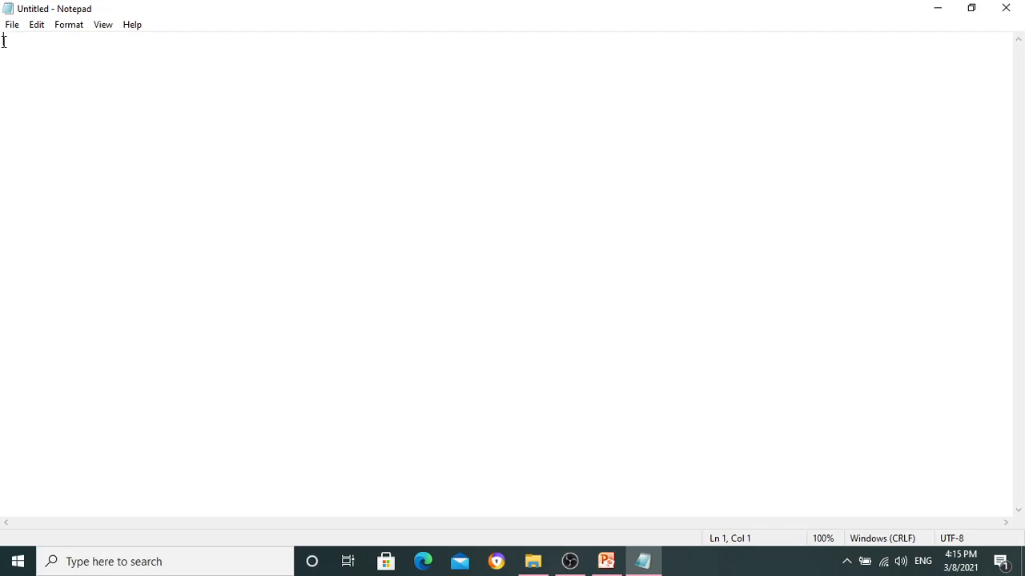
Starting on the document's second line, enter "This my first typing program" and, on the line below it, "This is my first time to type"
key(Tab)
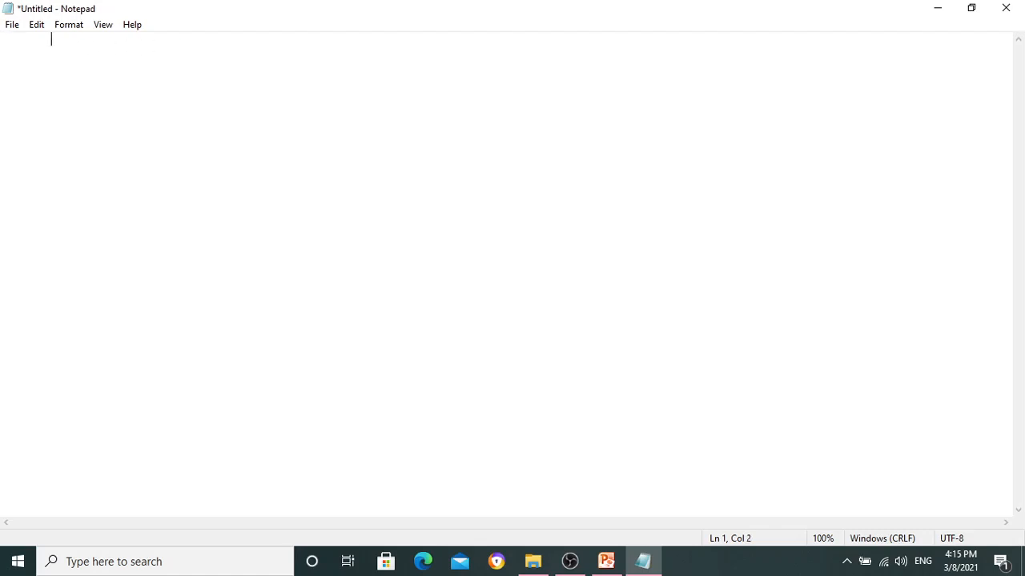
key(Tab)
key(Return)
text(This my first )
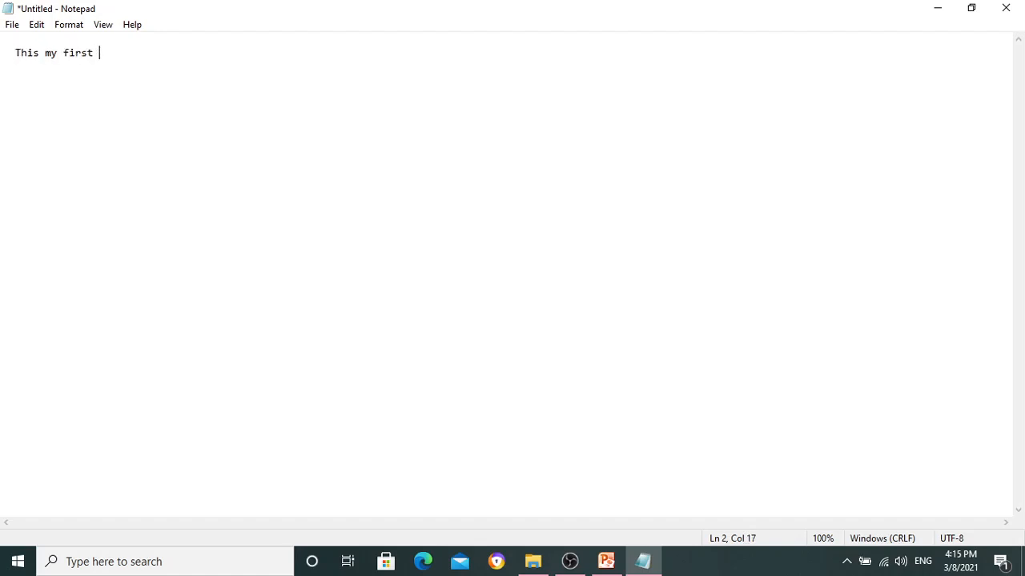
text(typing program)
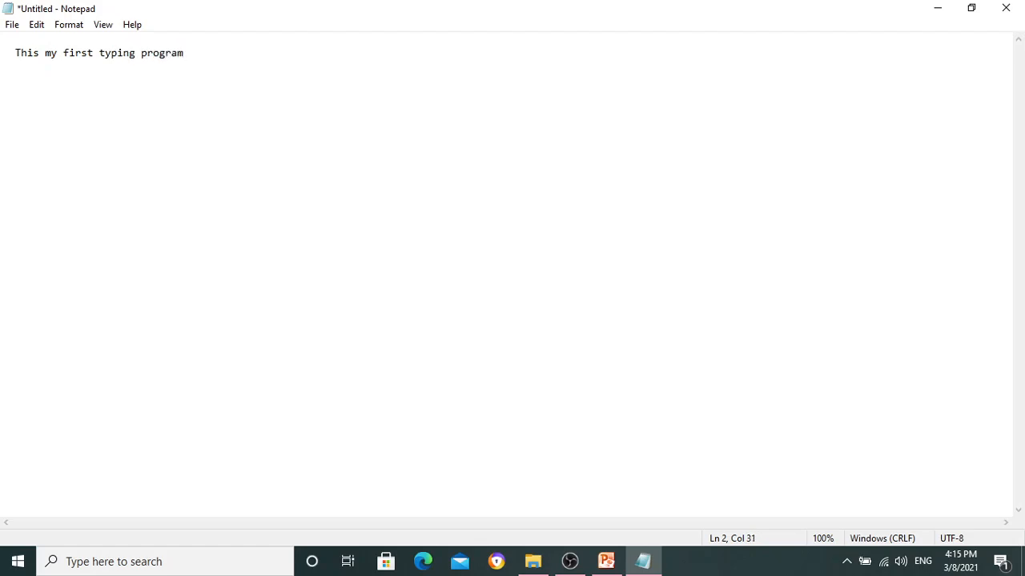
key(Return)
text(This is my first time)
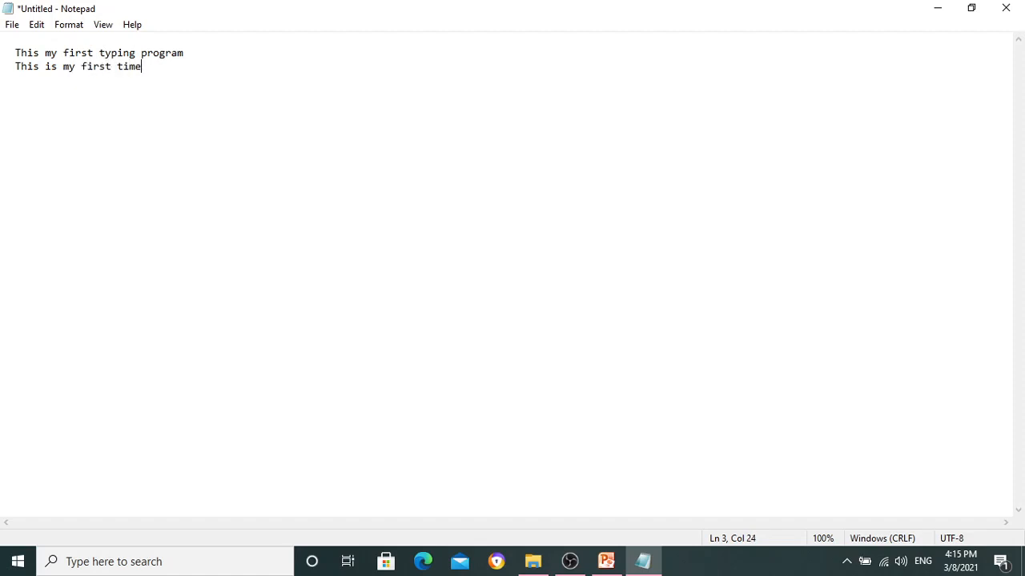
text( to type)
Add a third line of text reading "THIS IS CAPITAL OR UPPER CASE LETTERS"
key(Return)
text(THIS u)
key(BackSpace)
text(IS CAPITAL OR UPPER CASE LETTERS)
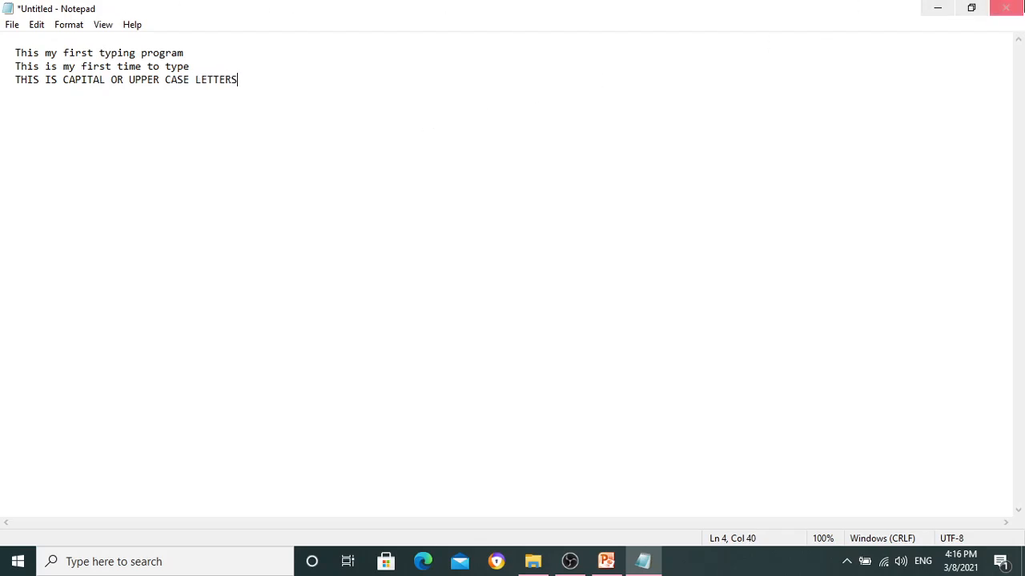
Minimize Notepad, page through the PowerPoint slides to "Saving", and return to Notepad
click(936, 11)
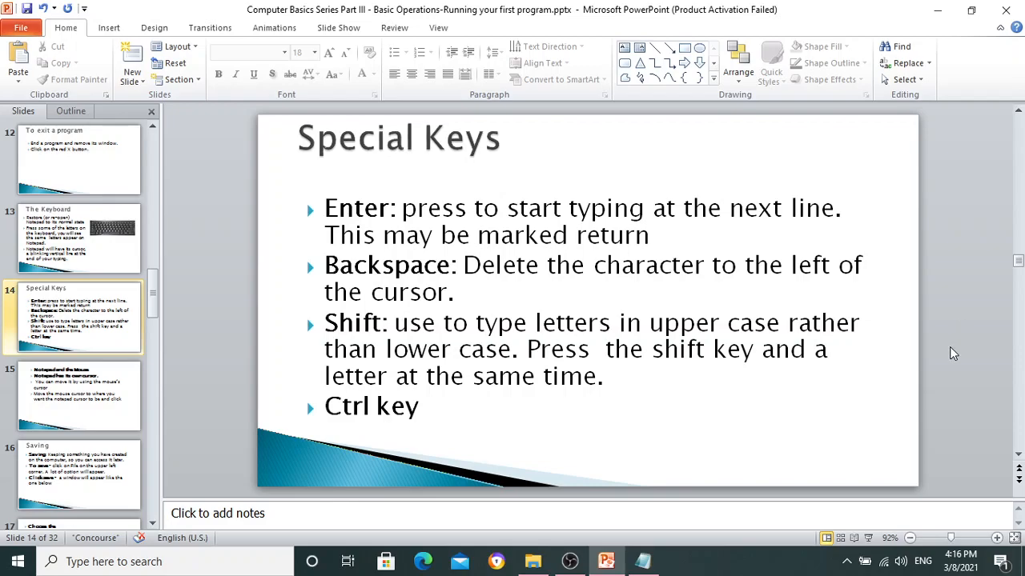
key(Page_Down)
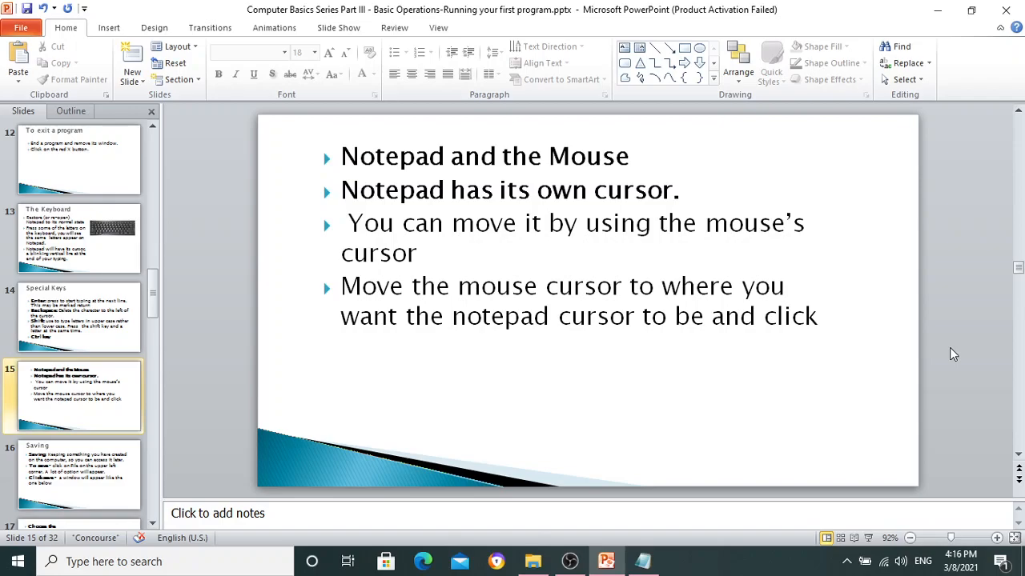
key(Page_Down)
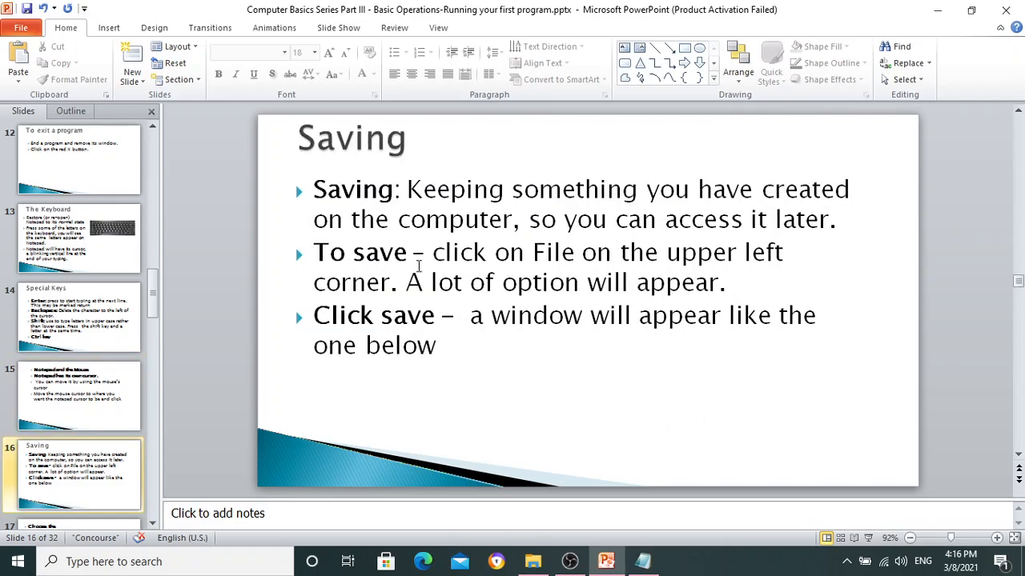
click(643, 561)
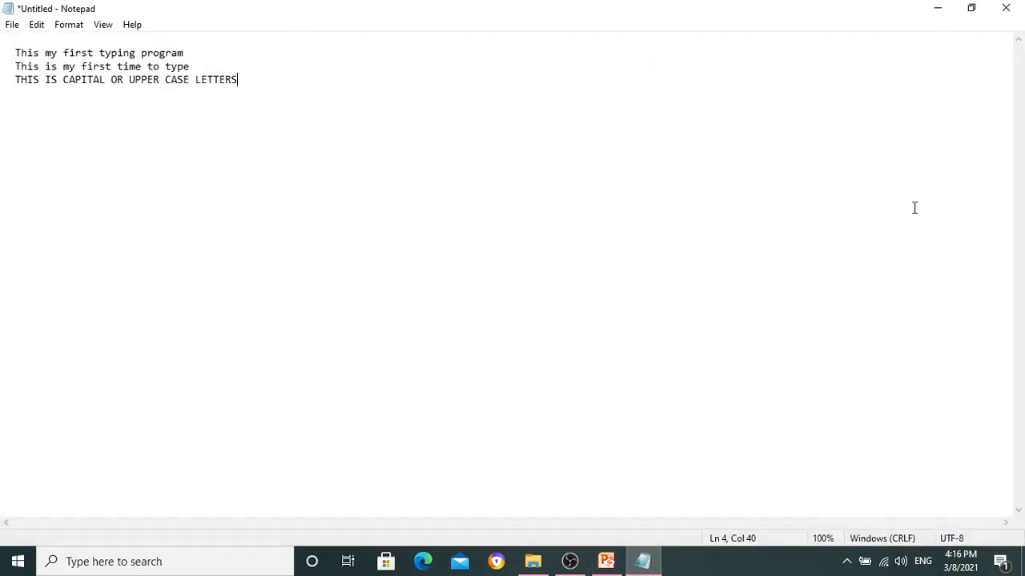
Copy the three typed lines of text
drag(9, 53, 243, 82)
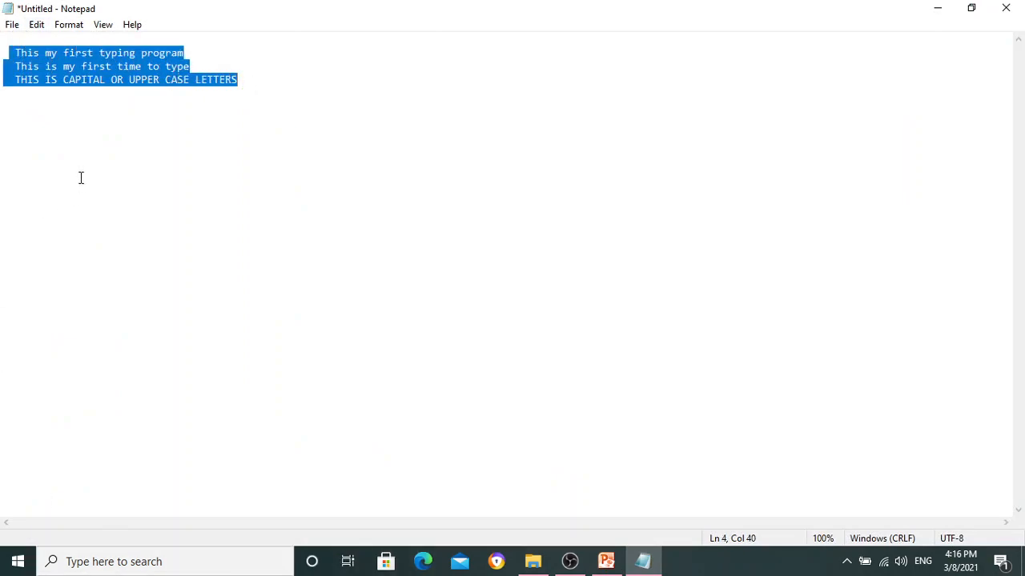
click(37, 25)
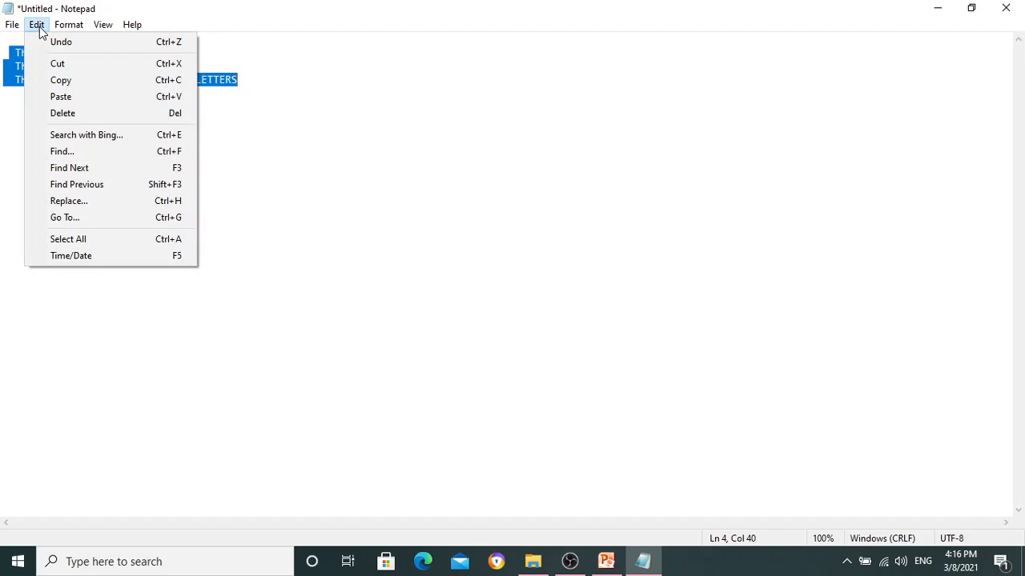
click(58, 80)
Add a row of asterisks two lines below the text and paste the copied lines beneath it
click(246, 81)
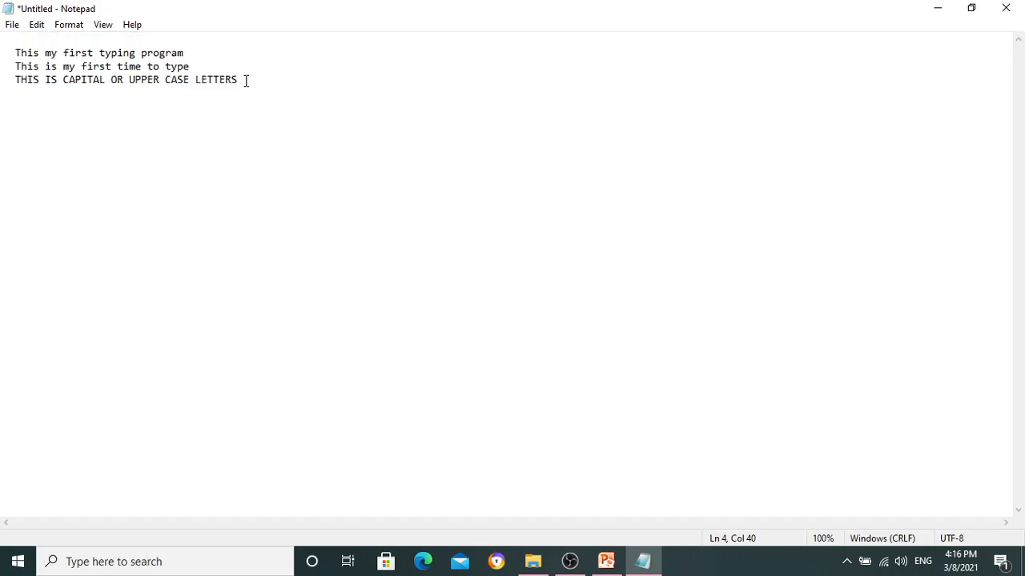
key(Return)
key(Return)
text(****************************************************\)
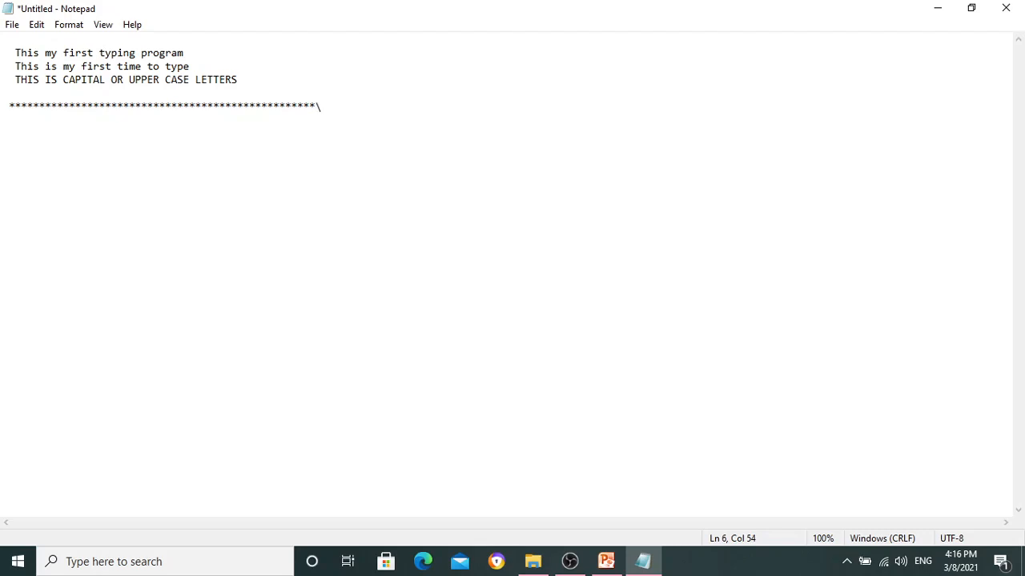
key(BackSpace)
key(Return)
key(ctrl+v)
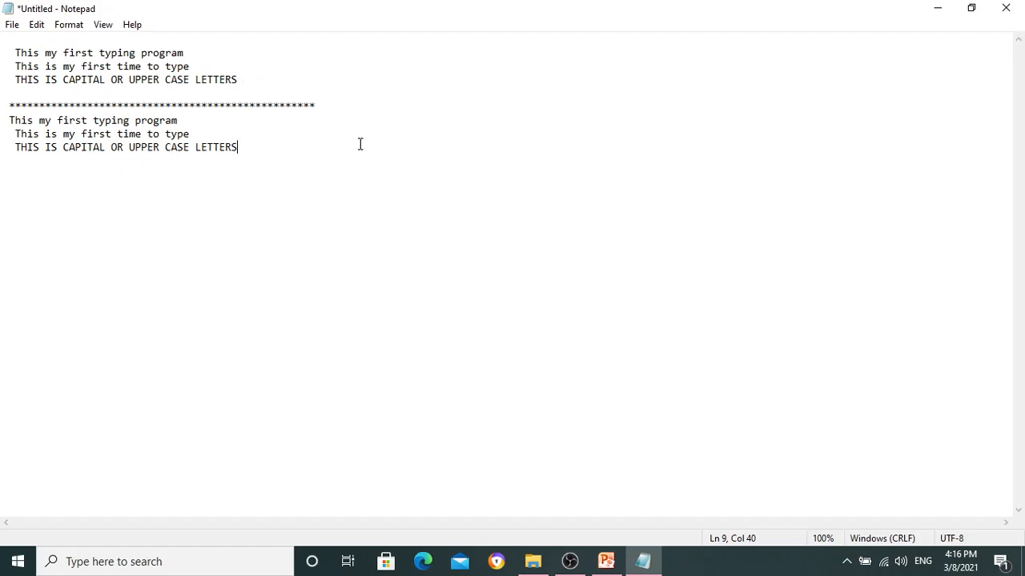
Delete a few asterisks from the end of the separator row
click(321, 107)
key(BackSpace)
key(BackSpace)
key(BackSpace)
Insert "ISS" before LETTERS in the pasted uppercase line and delete those letters again
click(190, 146)
text(II)
key(BackSpace)
text(SS)
click(194, 146)
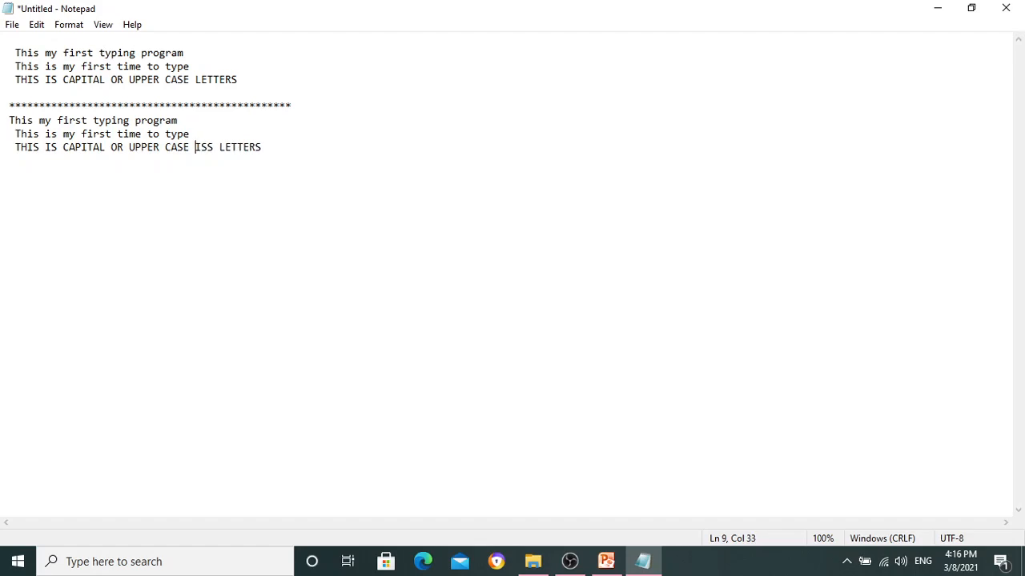
key(Delete)
key(Delete)
key(Delete)
Remove the final S and the initial L from the word LETTERS in the pasted uppercase line
click(261, 150)
key(Left)
key(Left)
click(223, 151)
click(270, 151)
key(BackSpace)
click(201, 149)
key(Delete)
Start a new line below the pasted text, leaving one blank line between
click(299, 147)
key(Return)
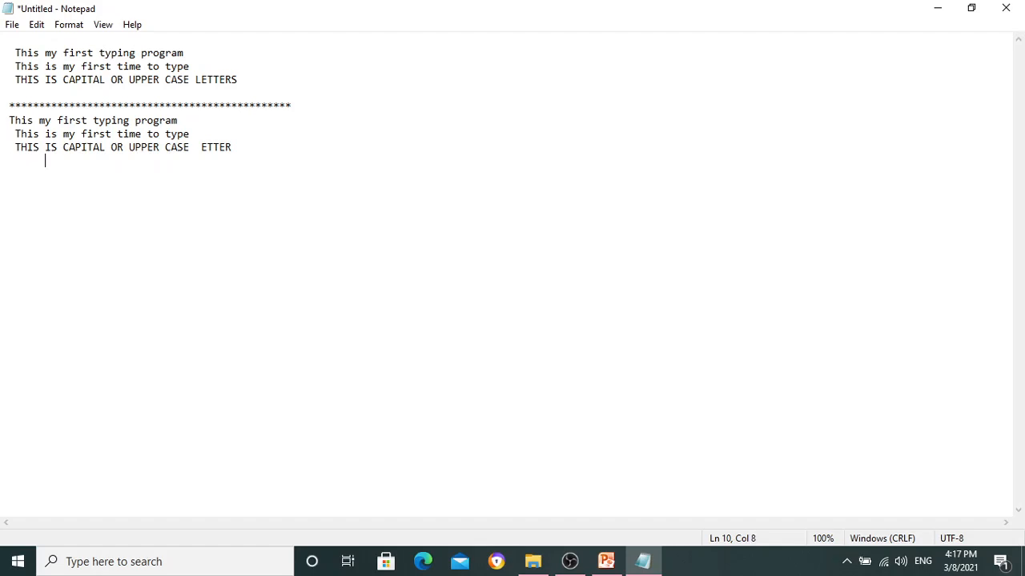
key(Return)
text(t)
key(BackSpace)
text(THIS)
key(BackSpace)
key(BackSpace)
key(BackSpace)
key(BackSpace)
Remove the line's extra indentation, enter a second row of about 37 asterisks, and start a new line below it
key(BackSpace)
key(BackSpace)
text(*************************************)
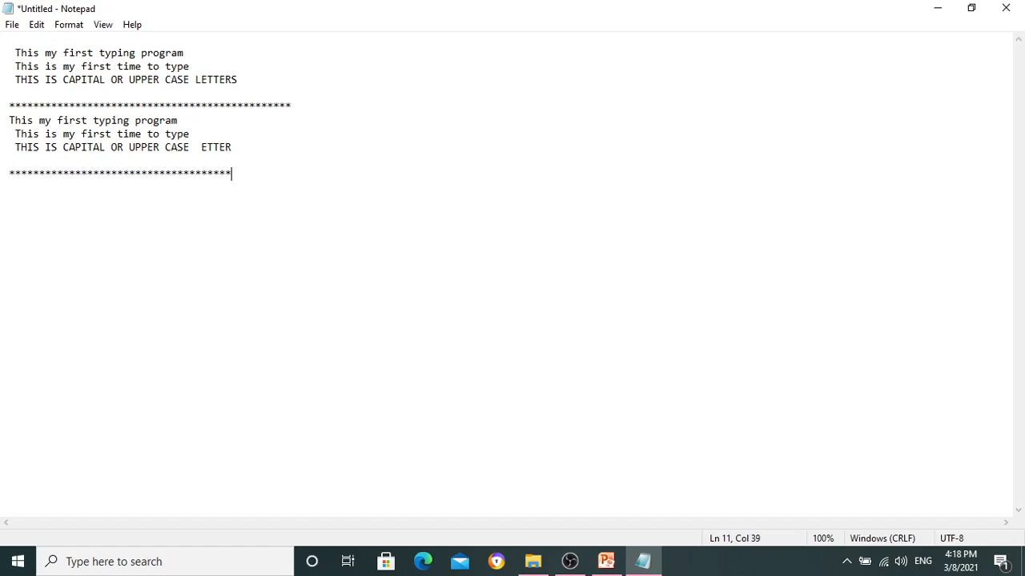
key(Return)
Copy the first three lines of text and paste them on a new line below the second row of asterisks
drag(245, 85, 4, 53)
click(38, 26)
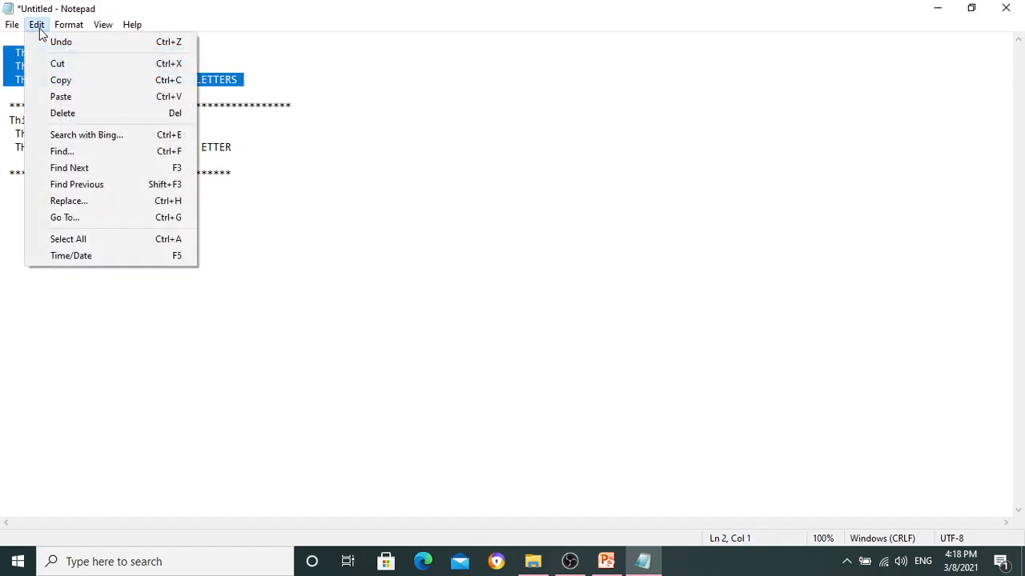
click(60, 80)
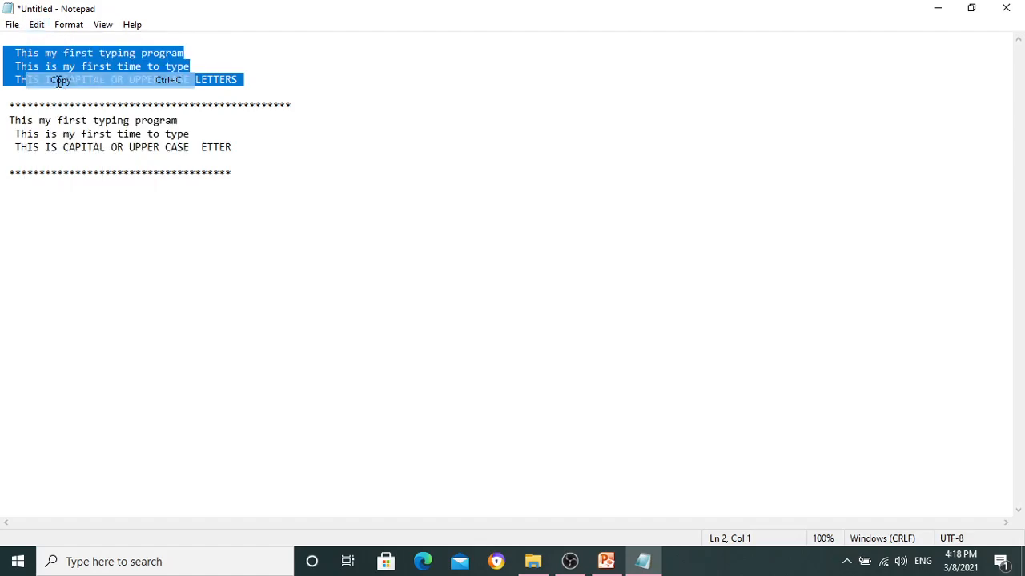
click(260, 178)
key(Return)
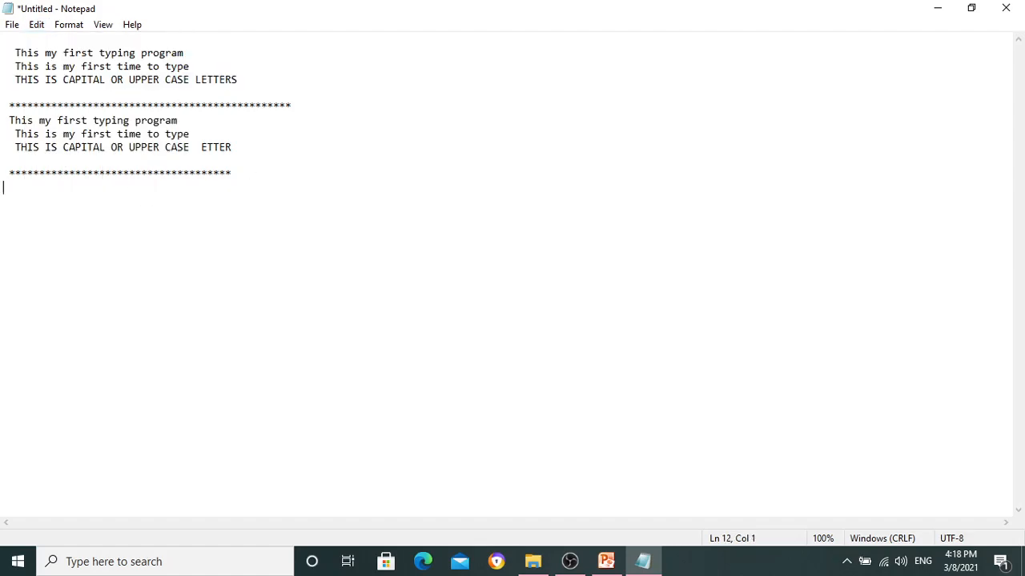
key(ctrl+v)
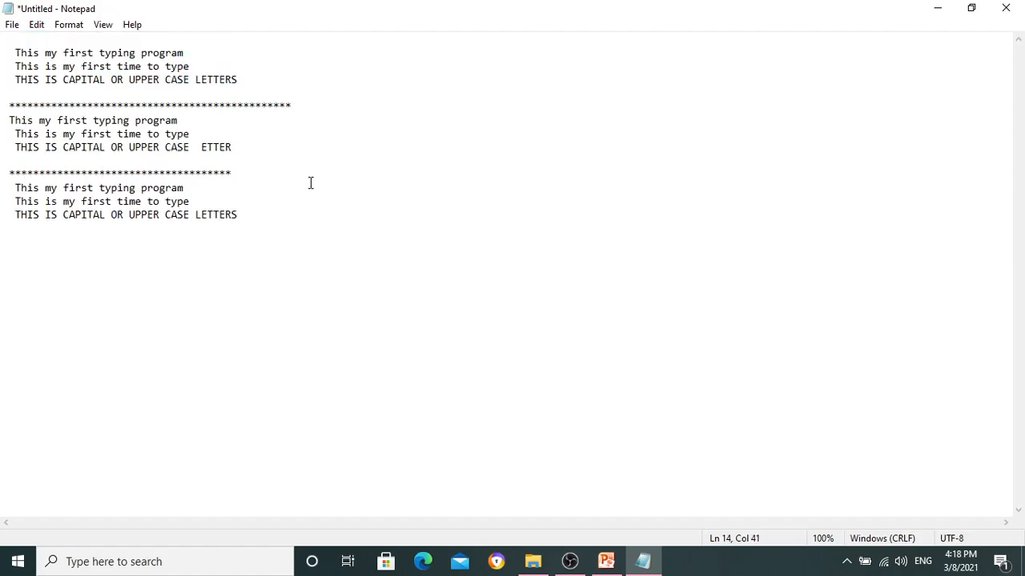
Start saving the document and enter "myfirst program" as the file name
click(12, 24)
click(36, 92)
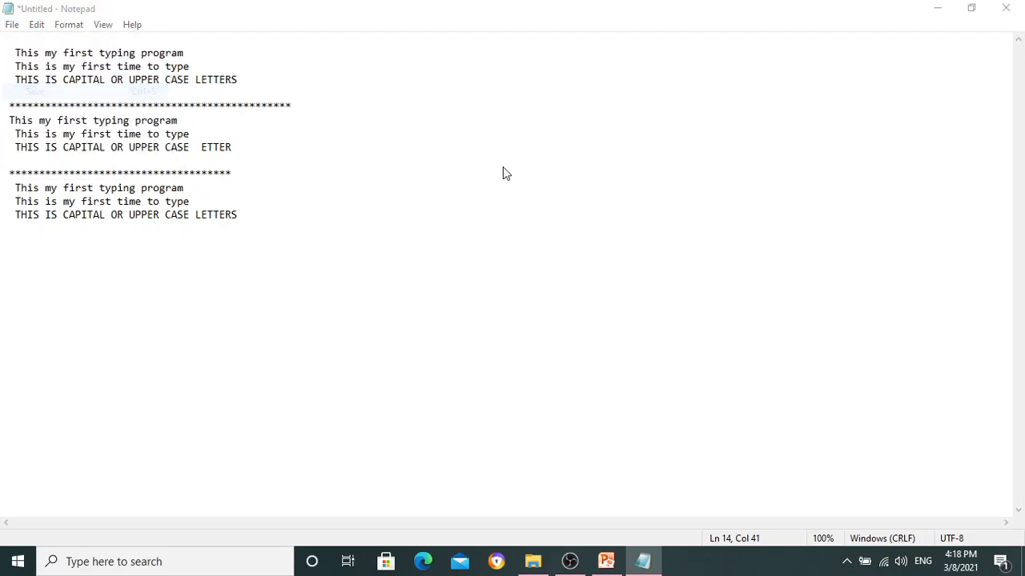
drag(332, 51, 523, 56)
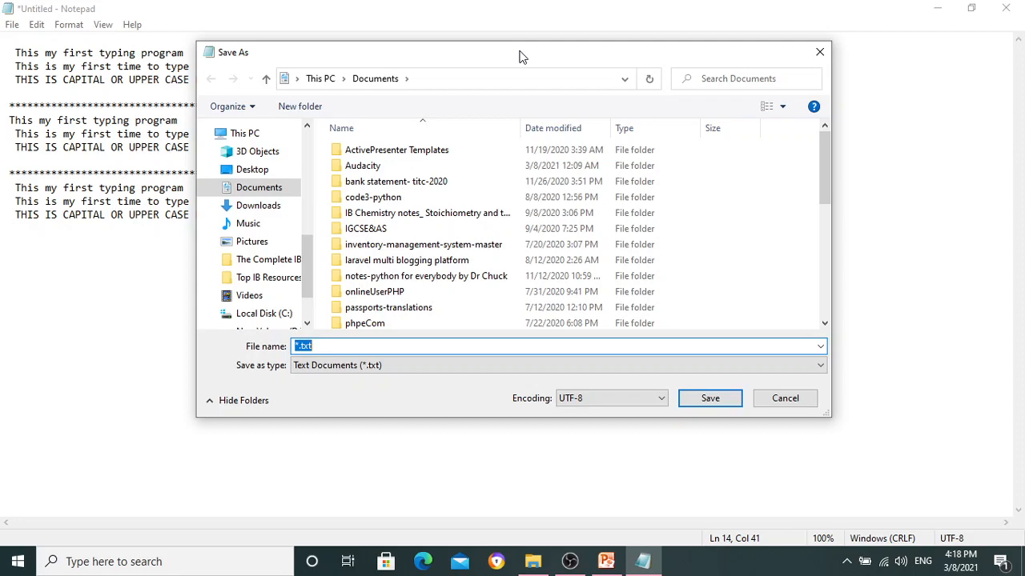
text(Hel)
key(BackSpace)
key(BackSpace)
key(BackSpace)
text(my)
text(frist)
key(BackSpace)
key(BackSpace)
key(BackSpace)
key(BackSpace)
text(irt)
text(st)
text( program)
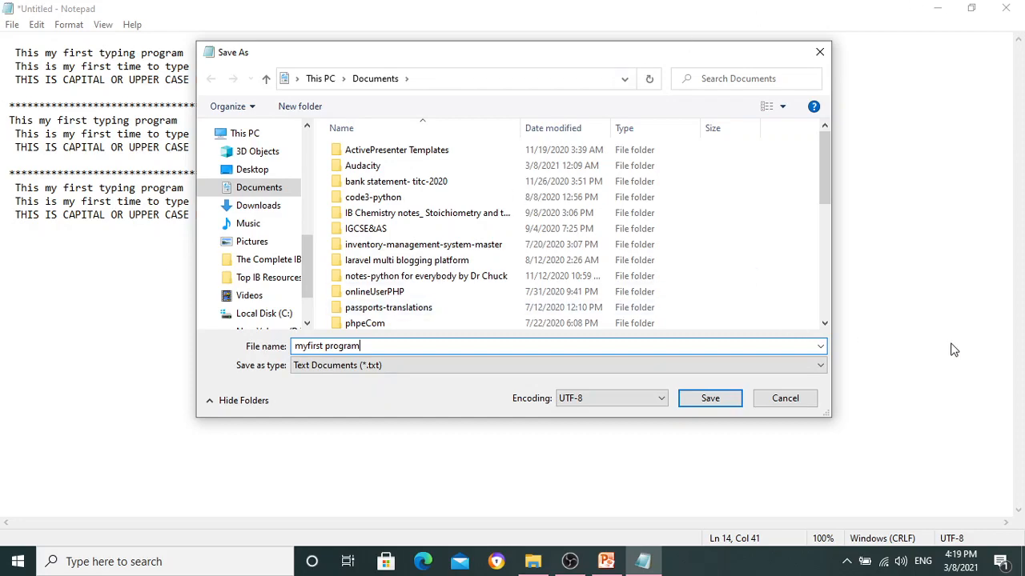
Choose Text Documents (*.txt) as the save type and place the cursor at the end of the file name
click(822, 367)
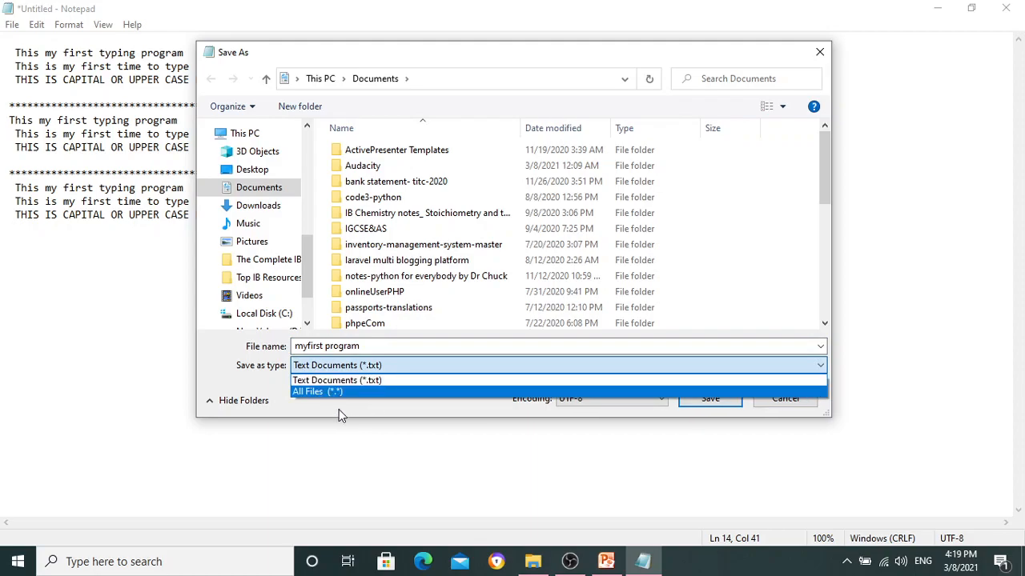
click(376, 383)
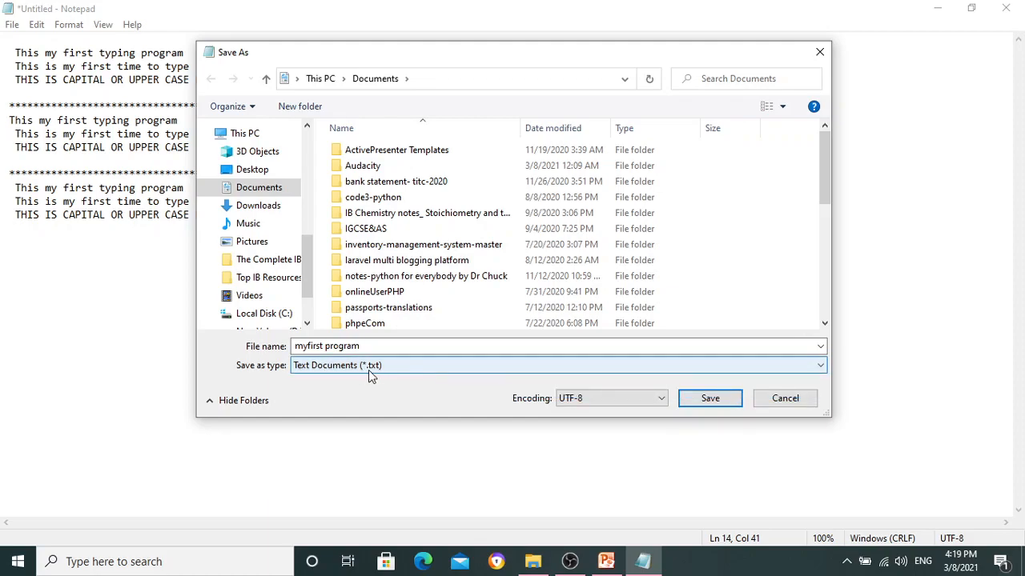
click(371, 348)
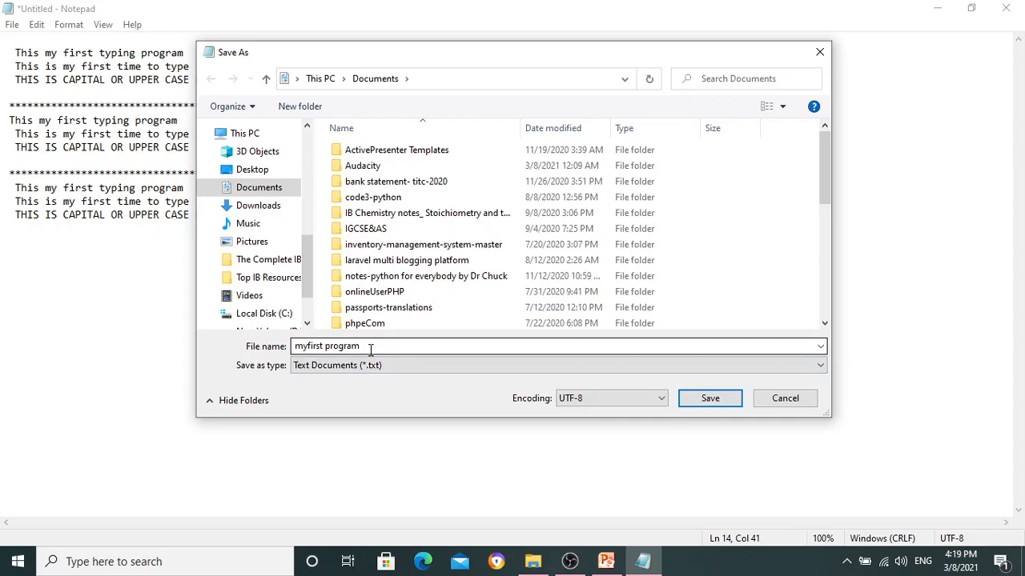
double_click(370, 348)
click(371, 347)
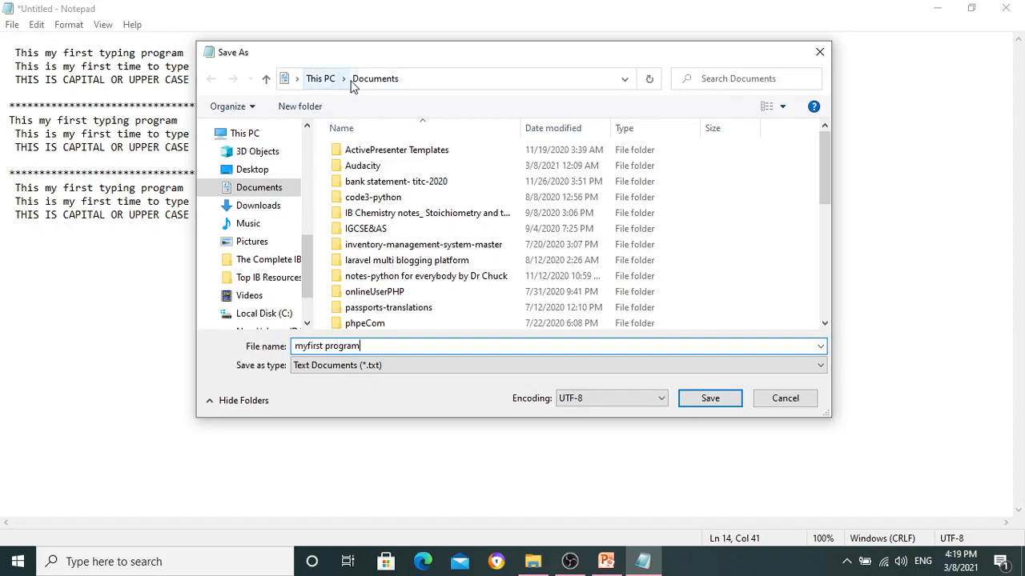
Browse the New Volume (E:) and New Volume (D:) drives as alternative save locations
scroll(276, 231, down, 1)
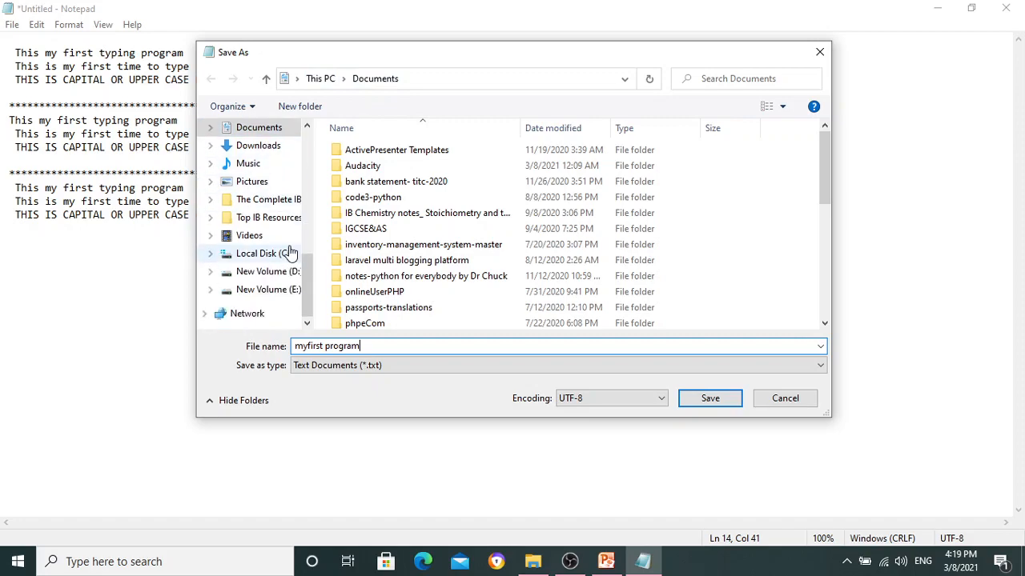
click(272, 291)
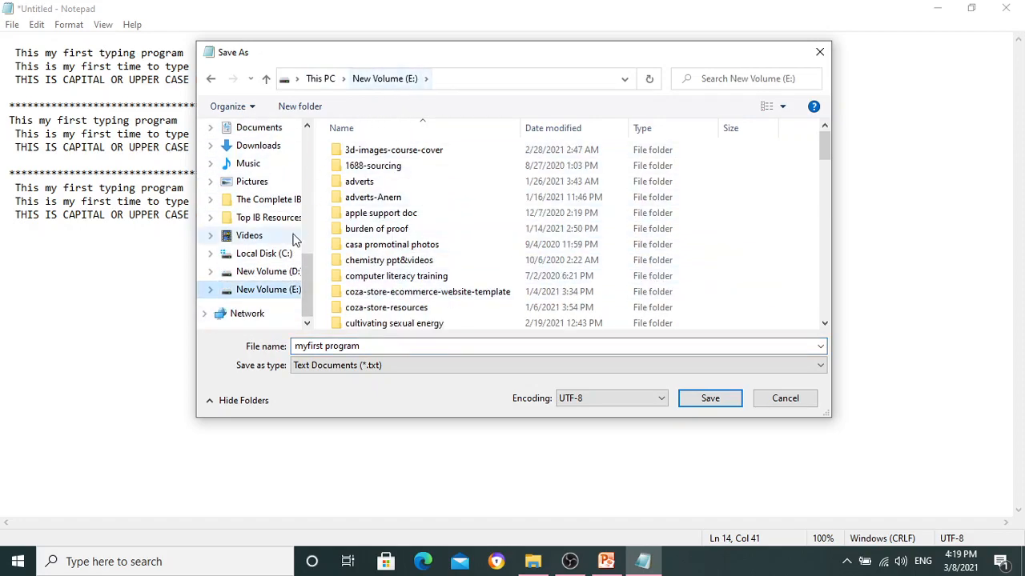
click(293, 272)
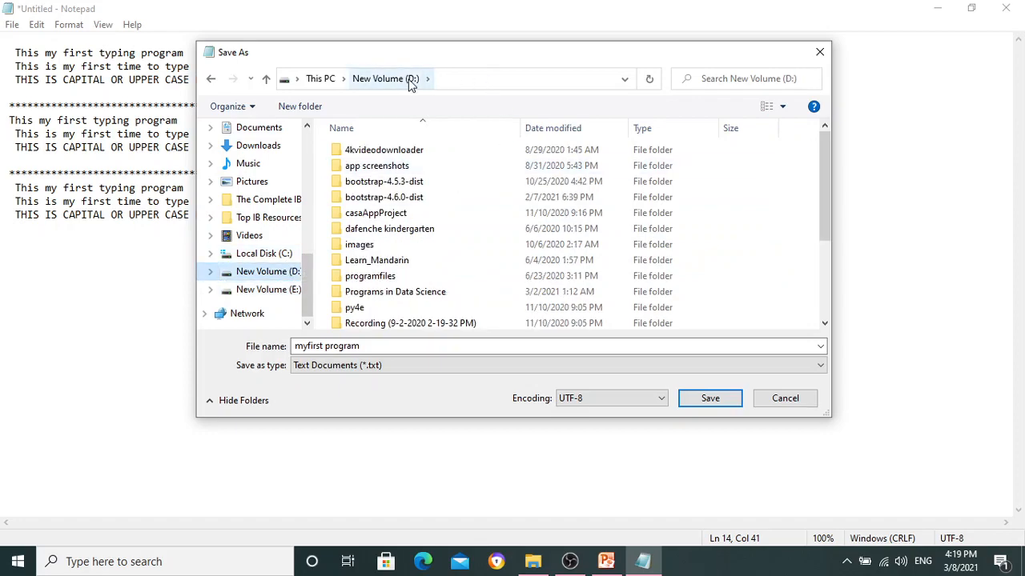
Choose the Documents folder as the save location and save the file there
scroll(263, 274, up, 1)
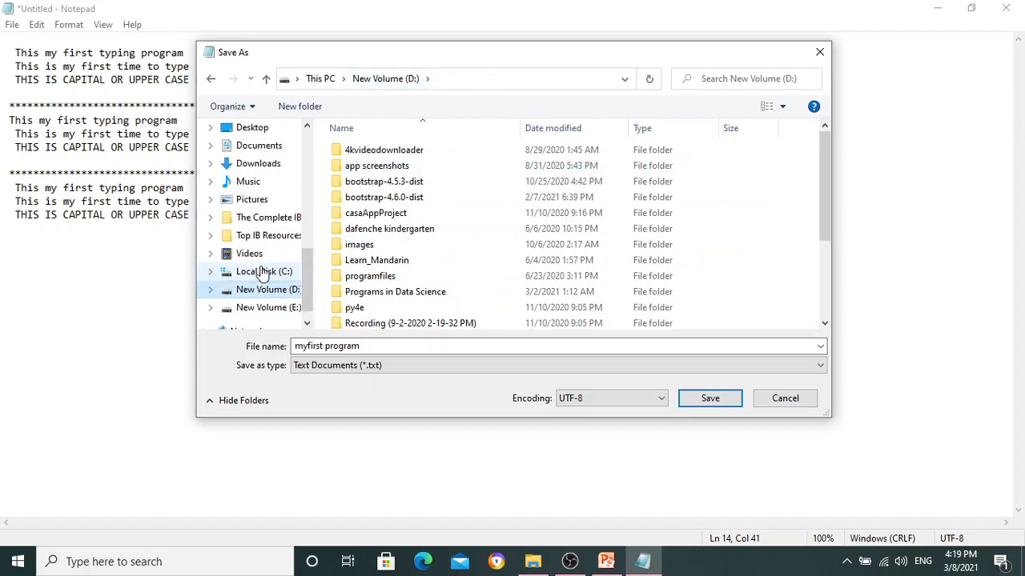
scroll(263, 274, up, 1)
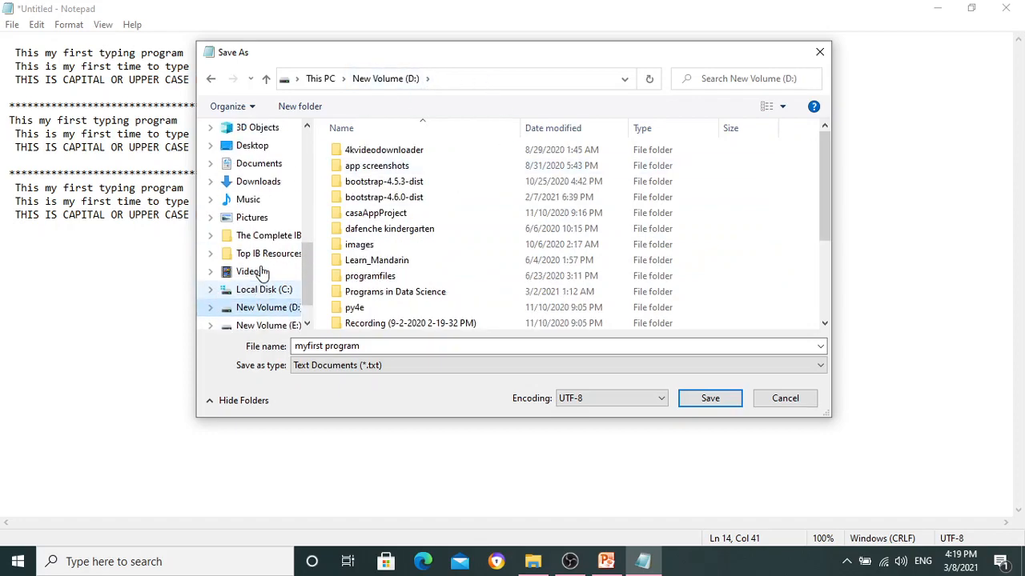
click(272, 164)
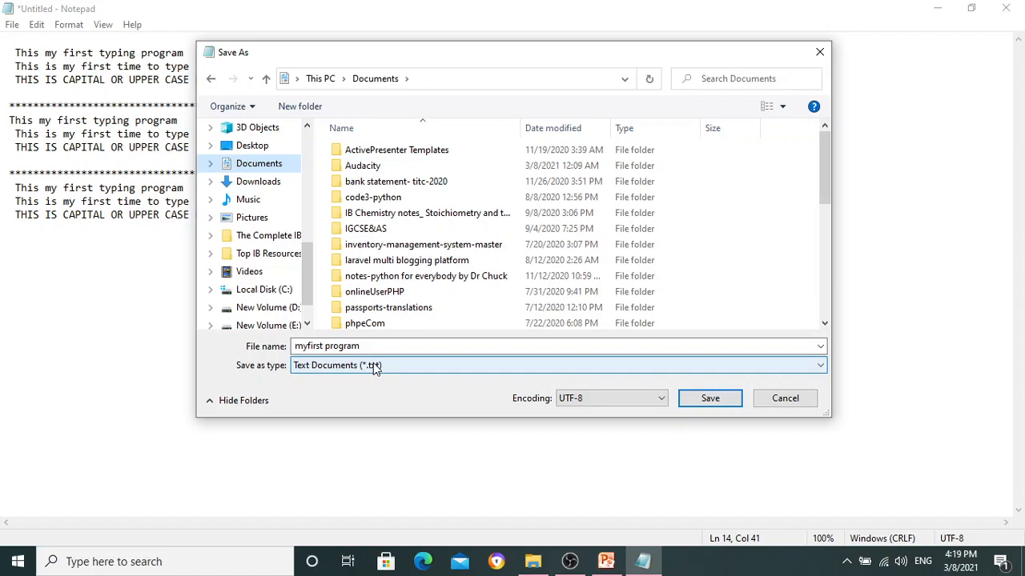
click(711, 398)
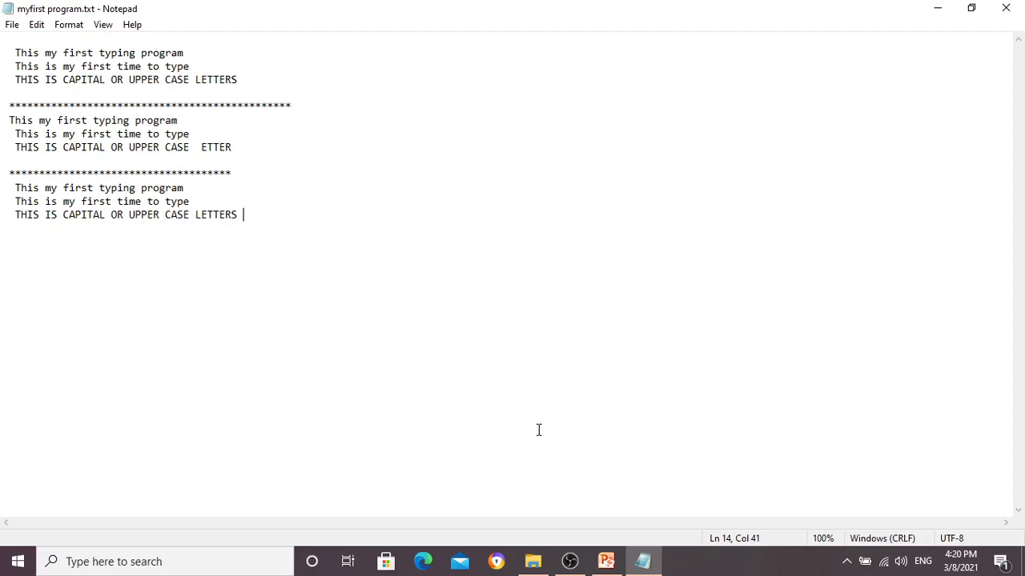
Switch to the PowerPoint presentation and advance from the Saving slide to slide 18 about File Explorer
click(606, 561)
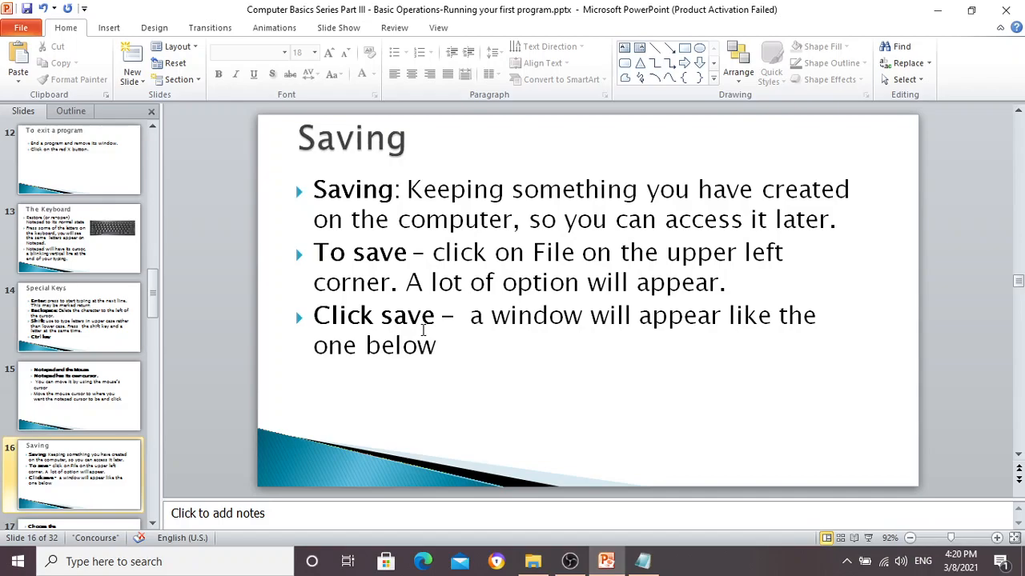
scroll(943, 235, down, 1)
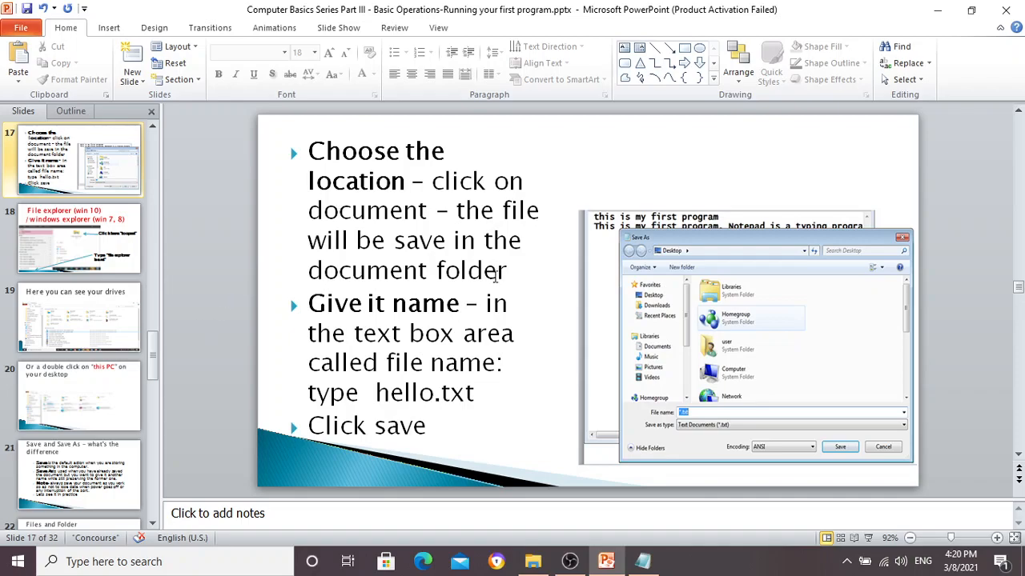
scroll(463, 362, down, 1)
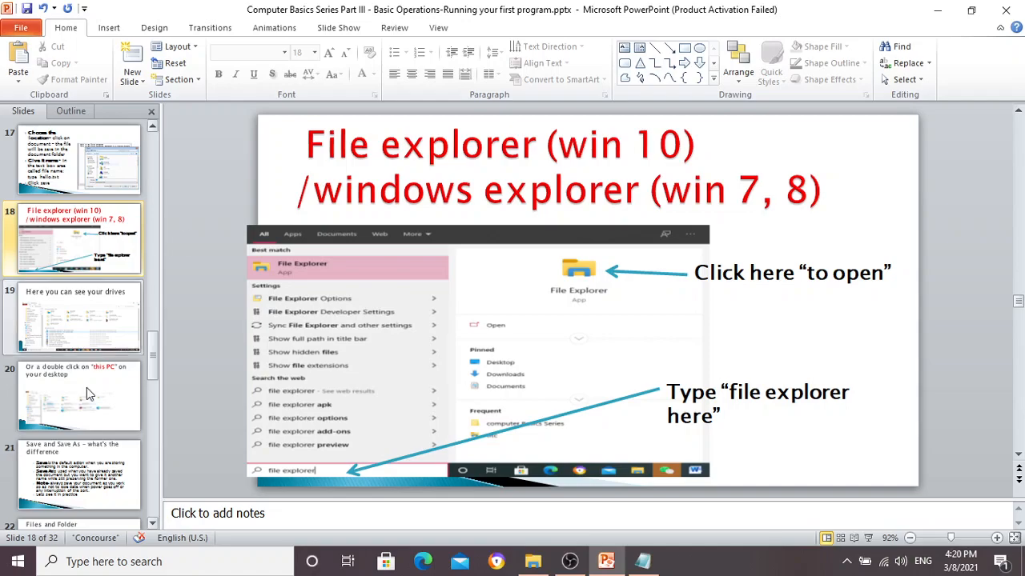
Search Windows for "file" and open the File Explorer app
click(101, 564)
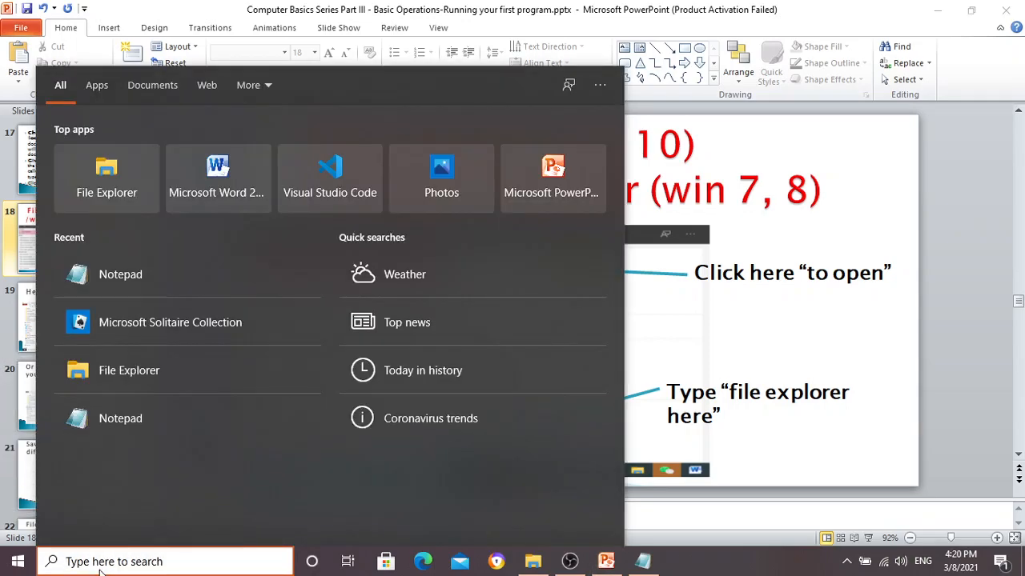
text(file)
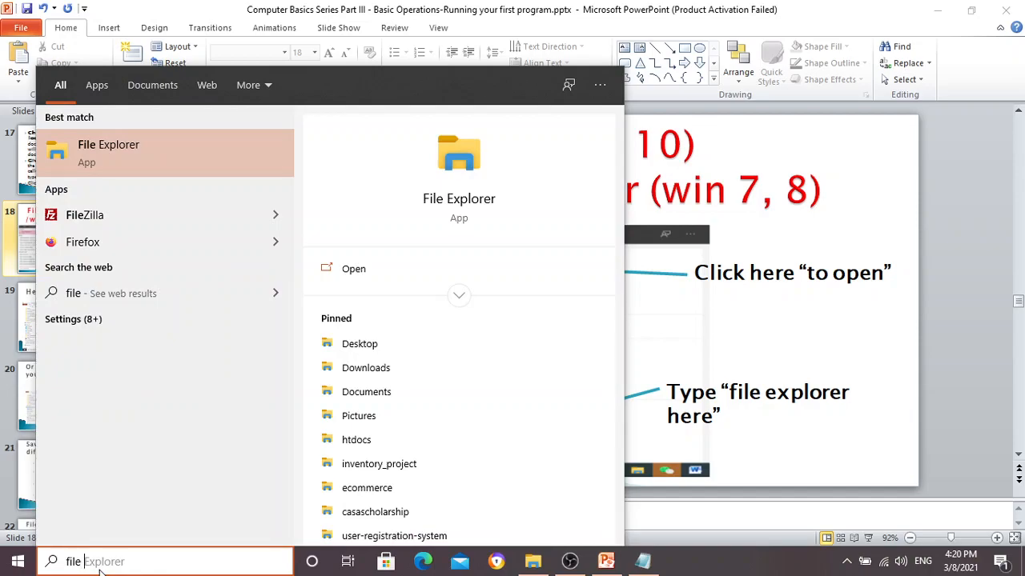
click(131, 151)
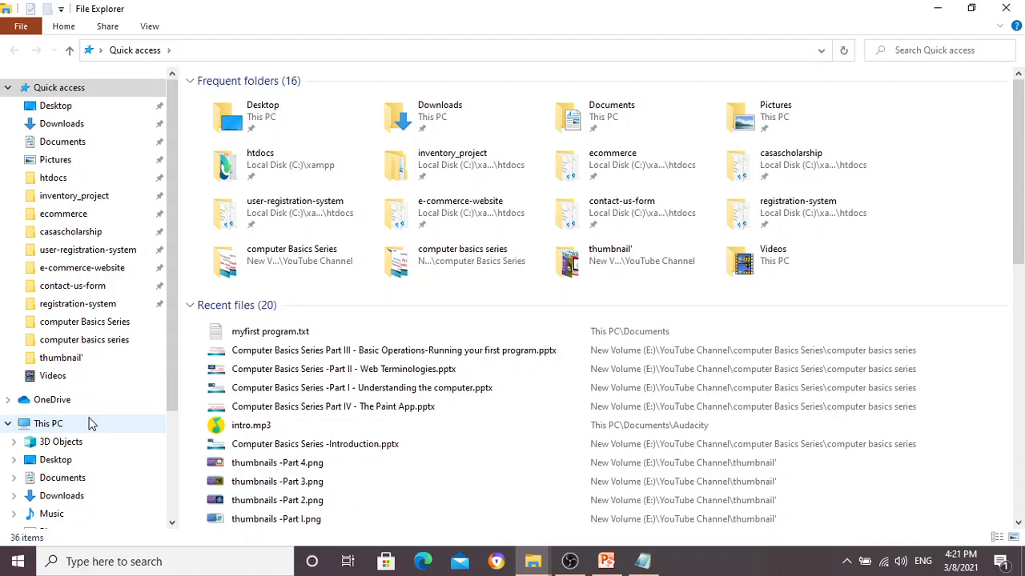
Look through the folders and drives listed under Quick access and This PC, and open the Desktop folder
scroll(91, 423, down, 3)
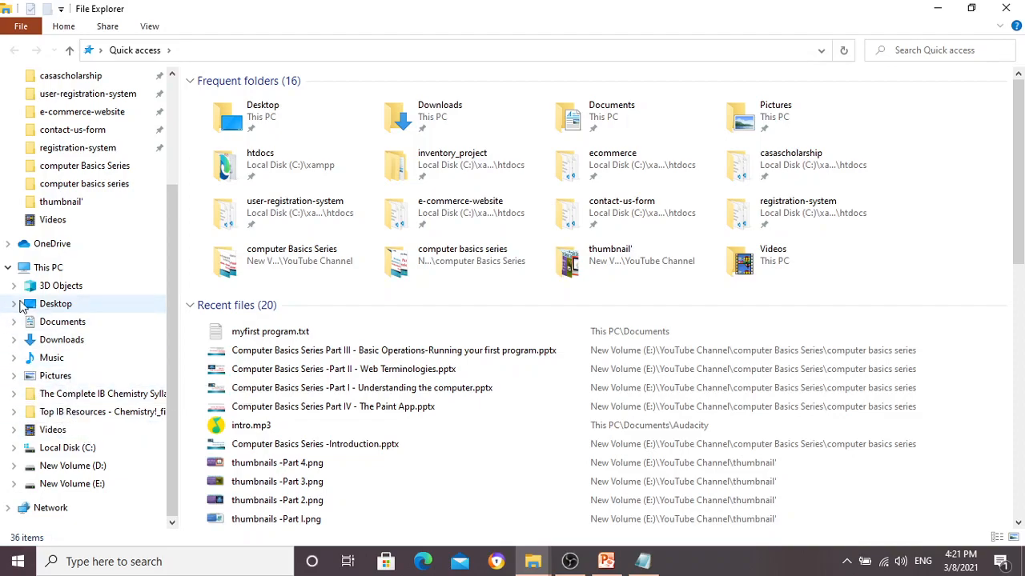
scroll(69, 233, up, 3)
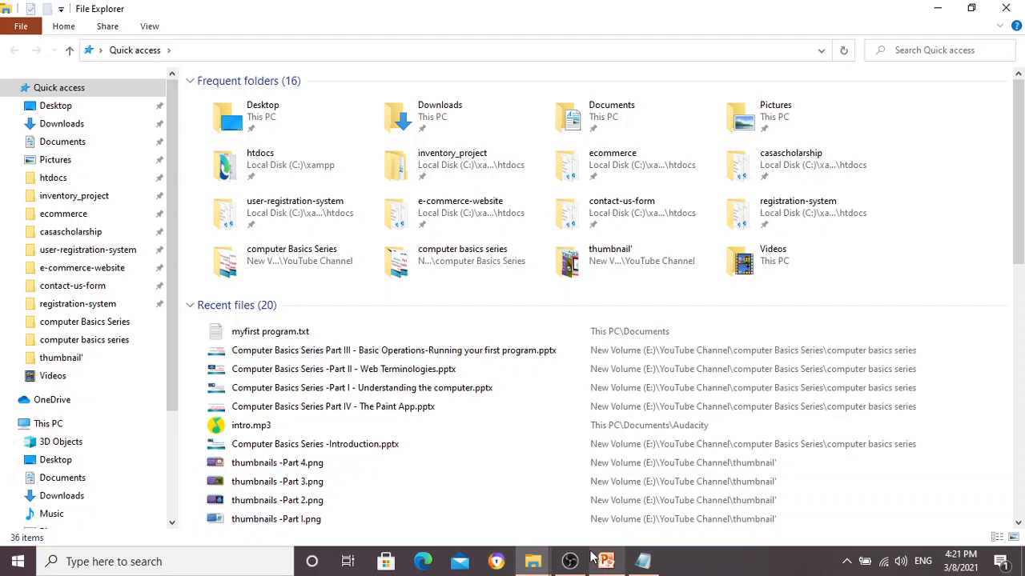
scroll(73, 457, down, 3)
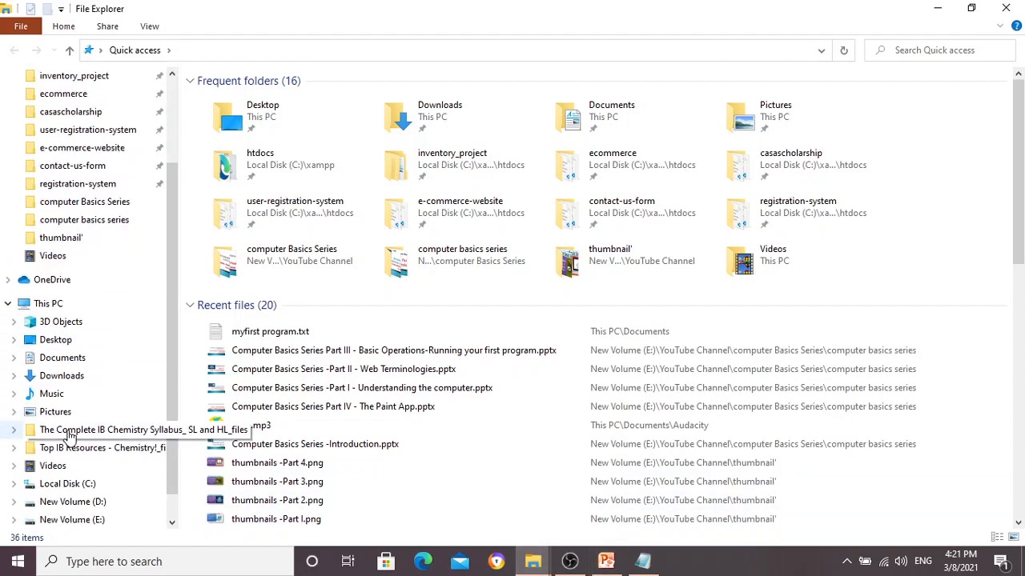
scroll(81, 388, up, 1)
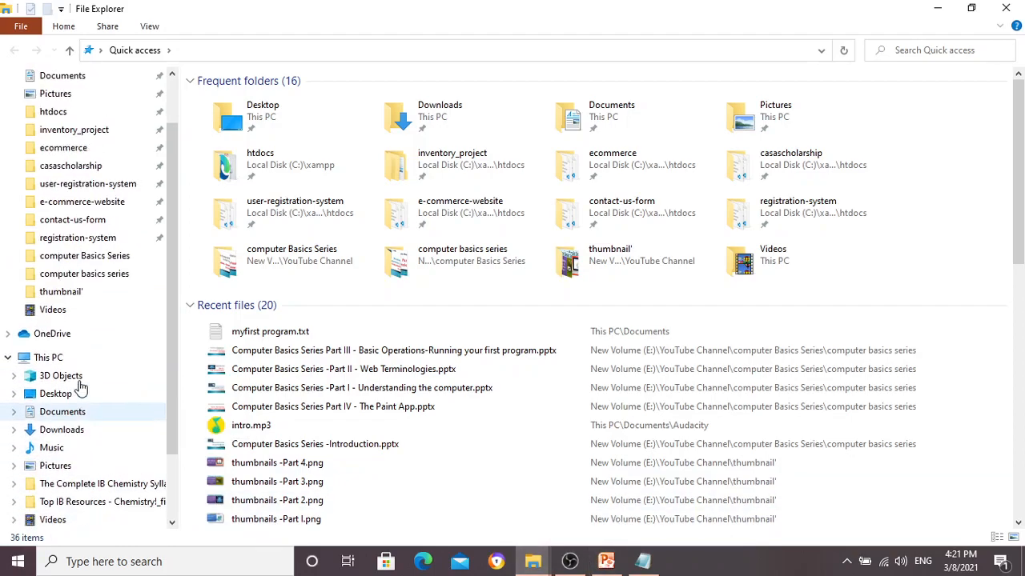
click(54, 394)
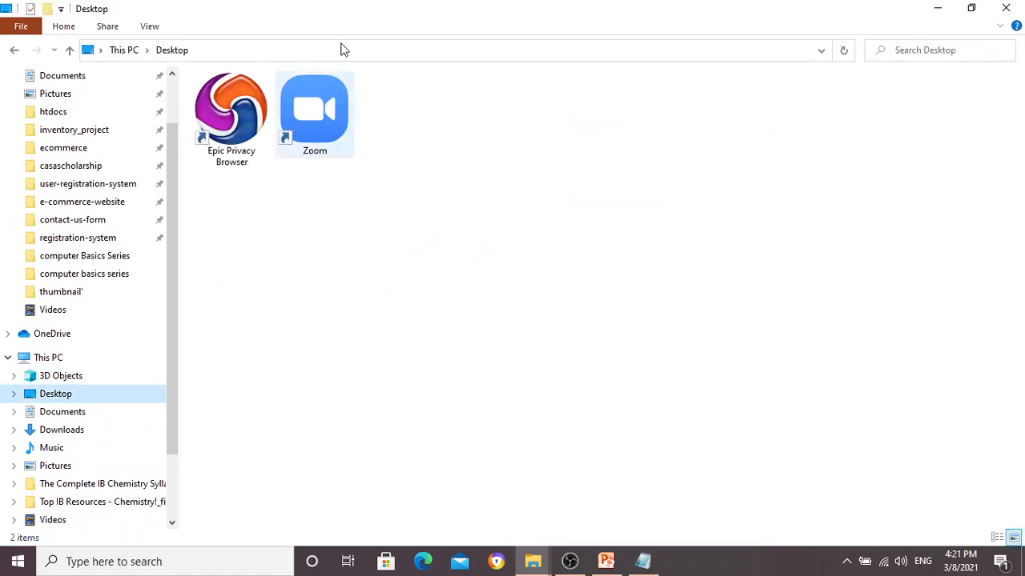
scroll(24, 256, up, 2)
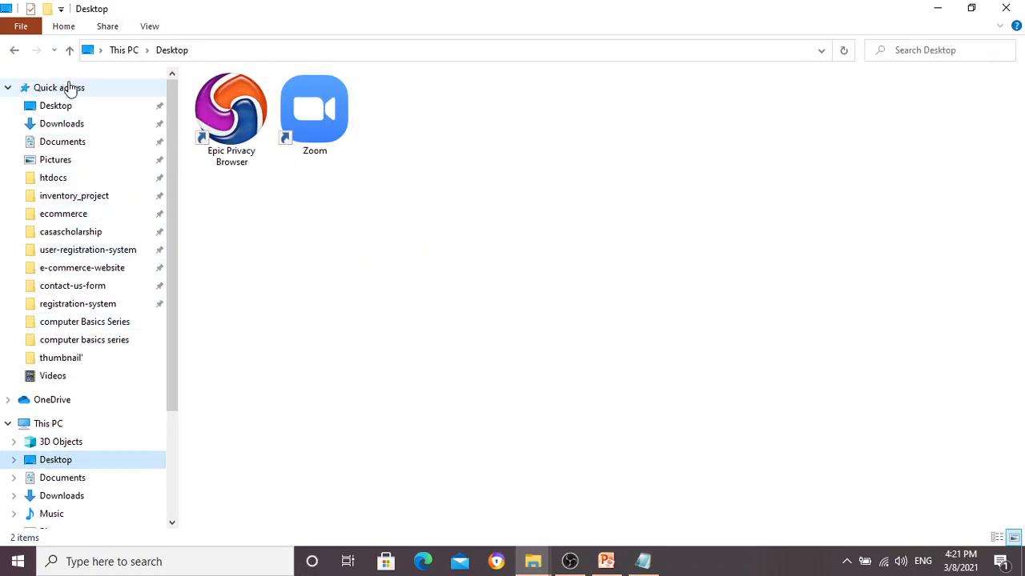
Return to the PowerPoint presentation and advance to slide 20 about opening "this PC" from the desktop
click(606, 562)
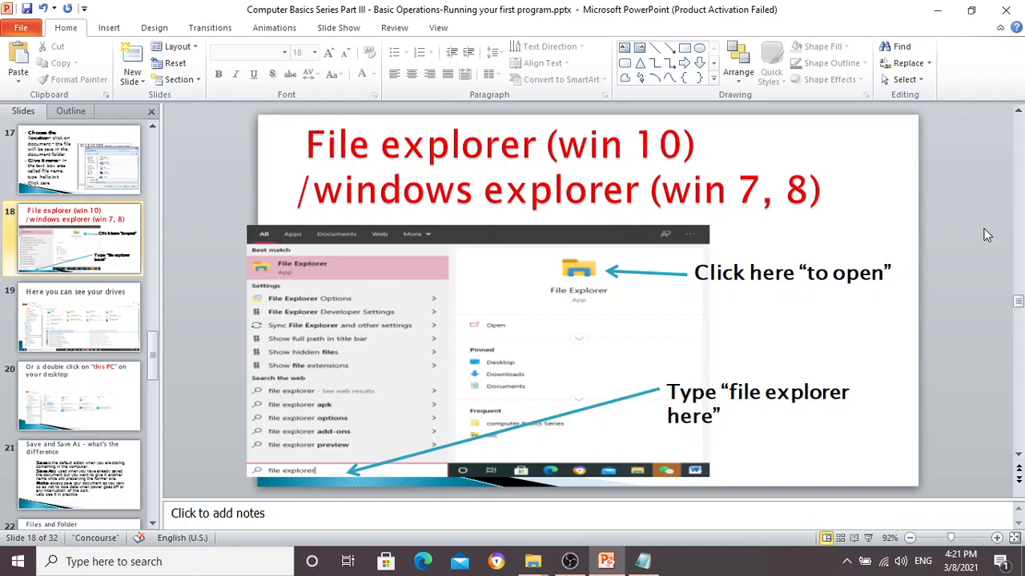
scroll(981, 222, down, 1)
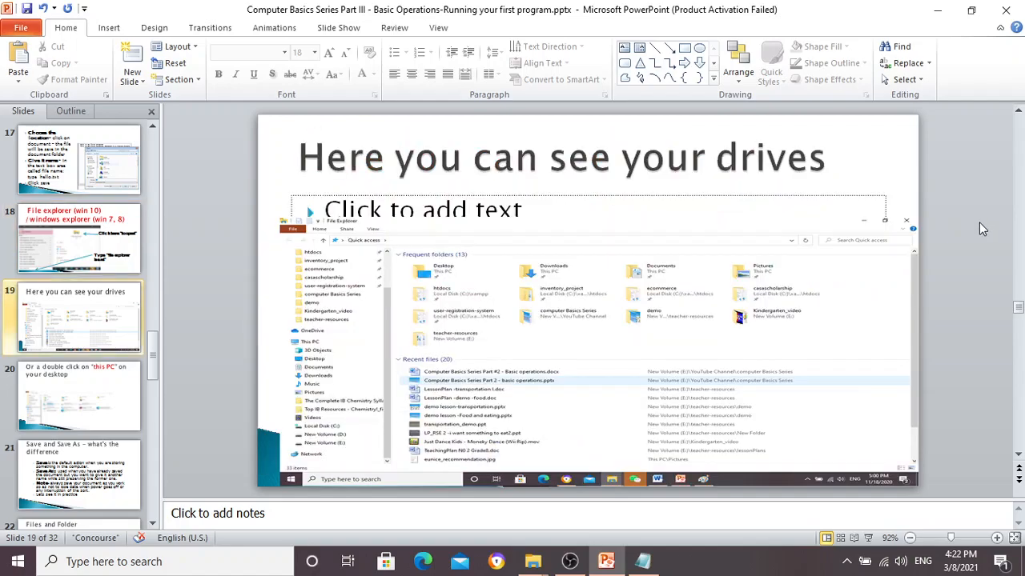
scroll(946, 278, down, 1)
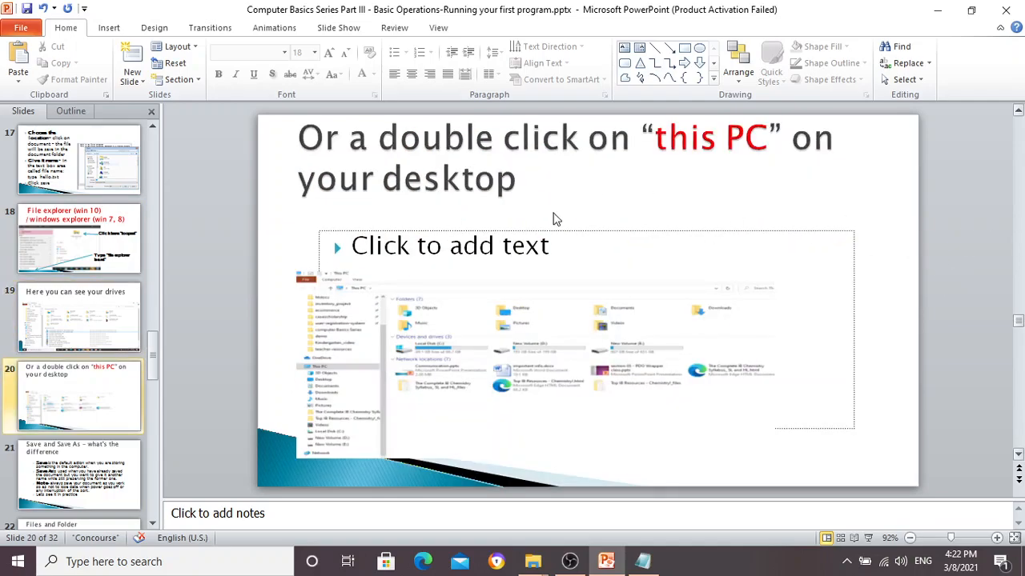
Switch back to the File Explorer window showing Desktop and open the Downloads folder under This PC
click(533, 565)
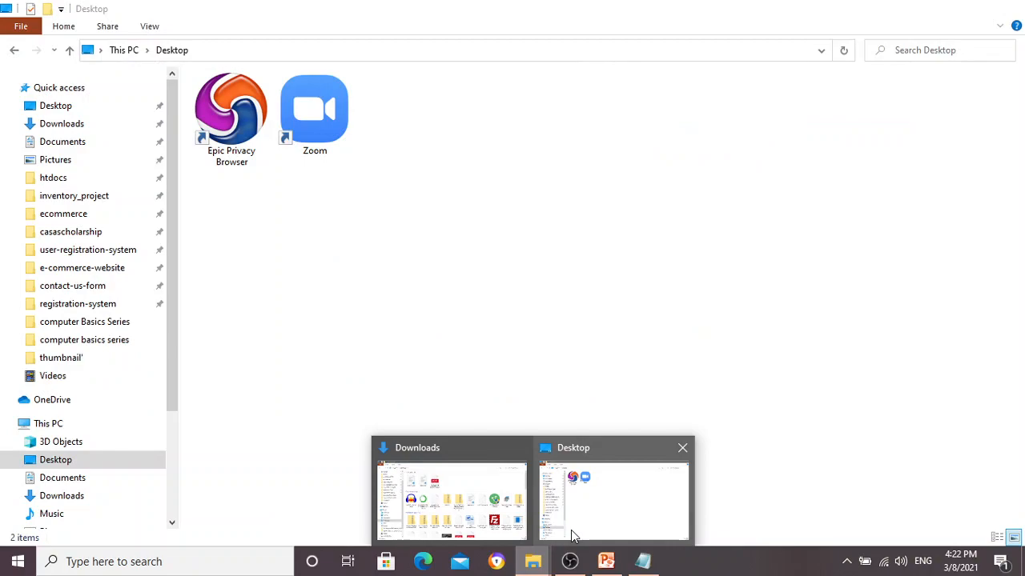
click(571, 530)
click(60, 498)
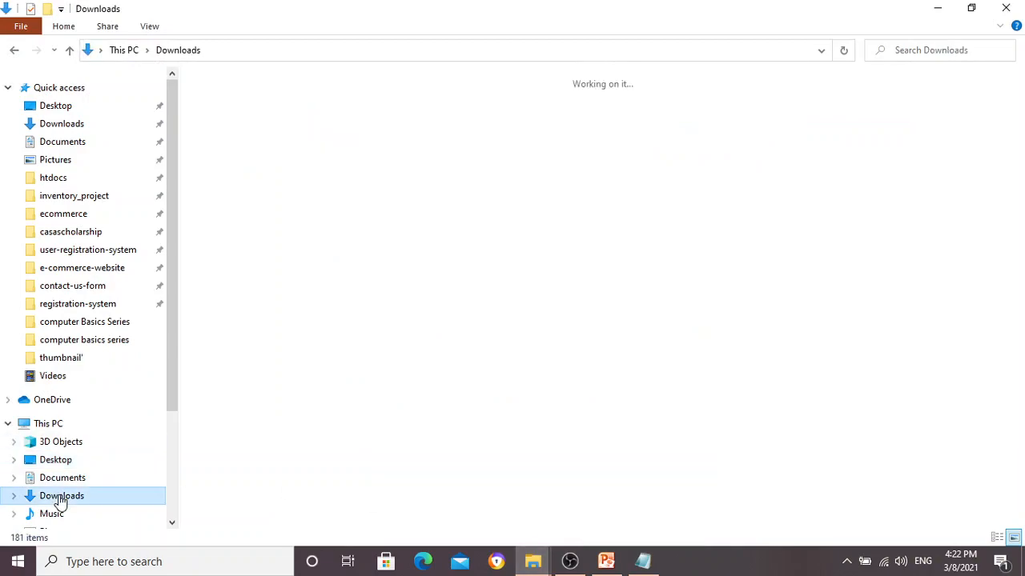
Look through the contents of New Volume (E:), New Volume (D:) and Local Disk (C:) under This PC
scroll(86, 513, down, 2)
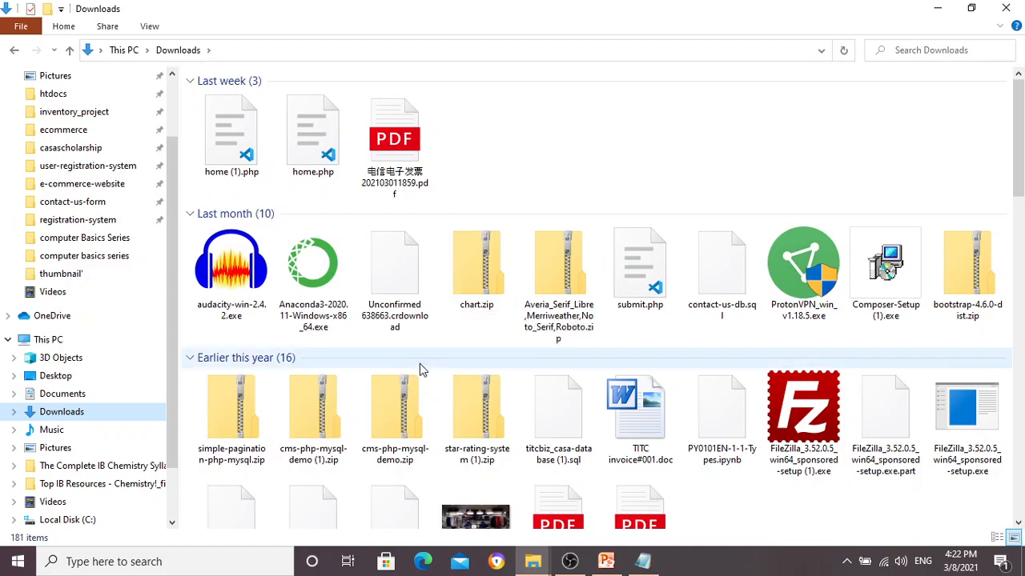
scroll(74, 497, down, 2)
scroll(75, 498, down, 1)
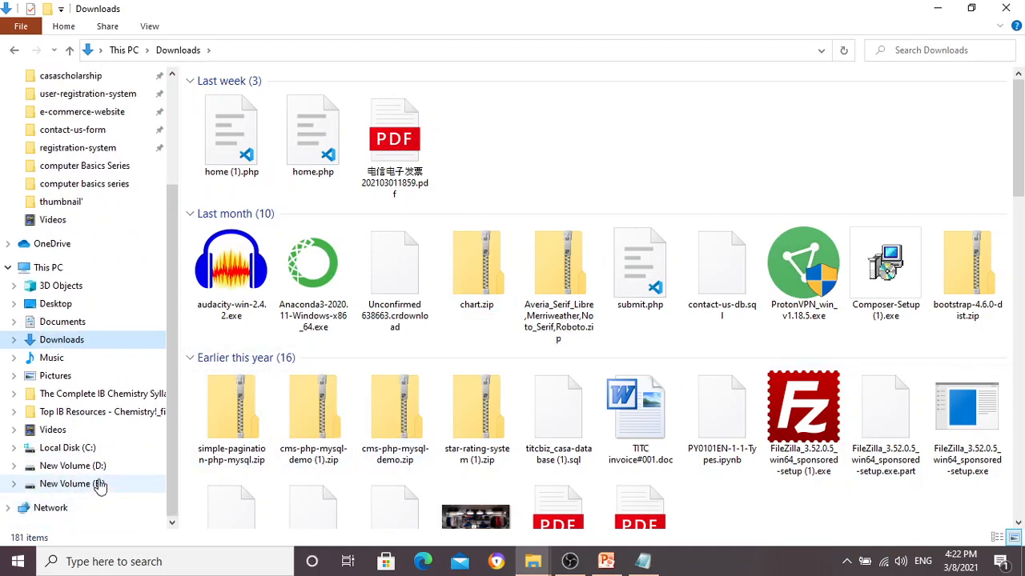
click(96, 485)
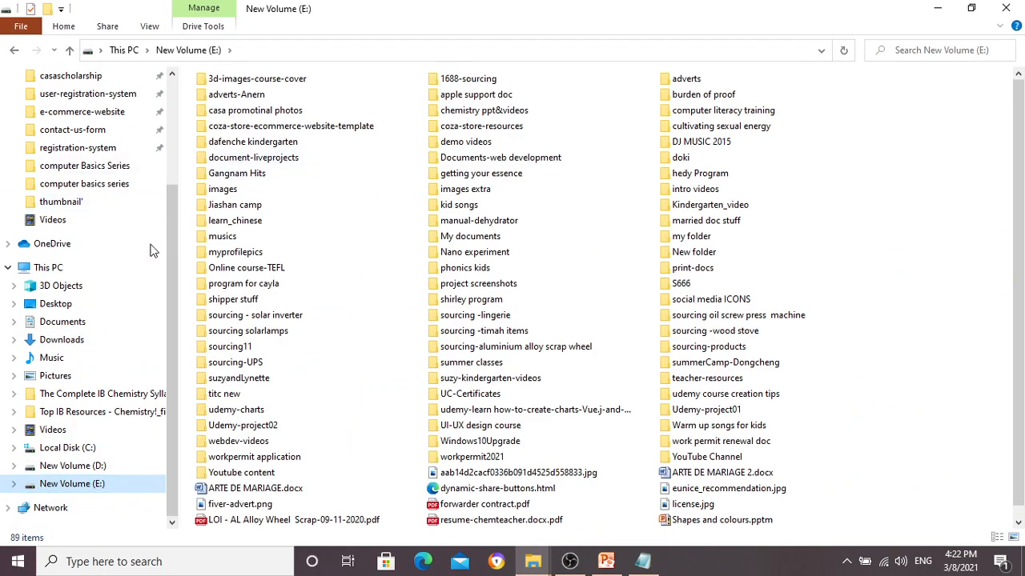
click(87, 467)
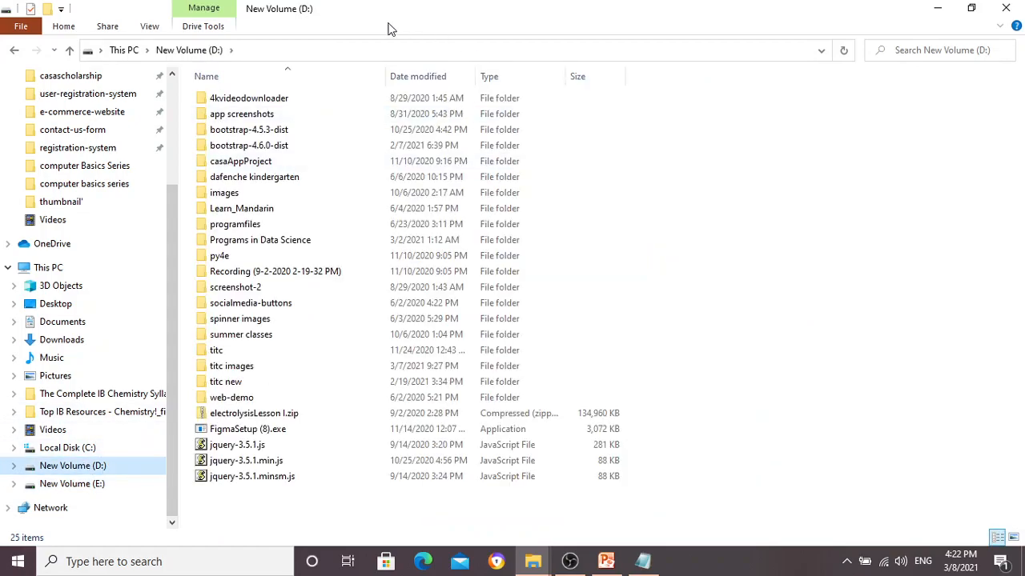
click(72, 450)
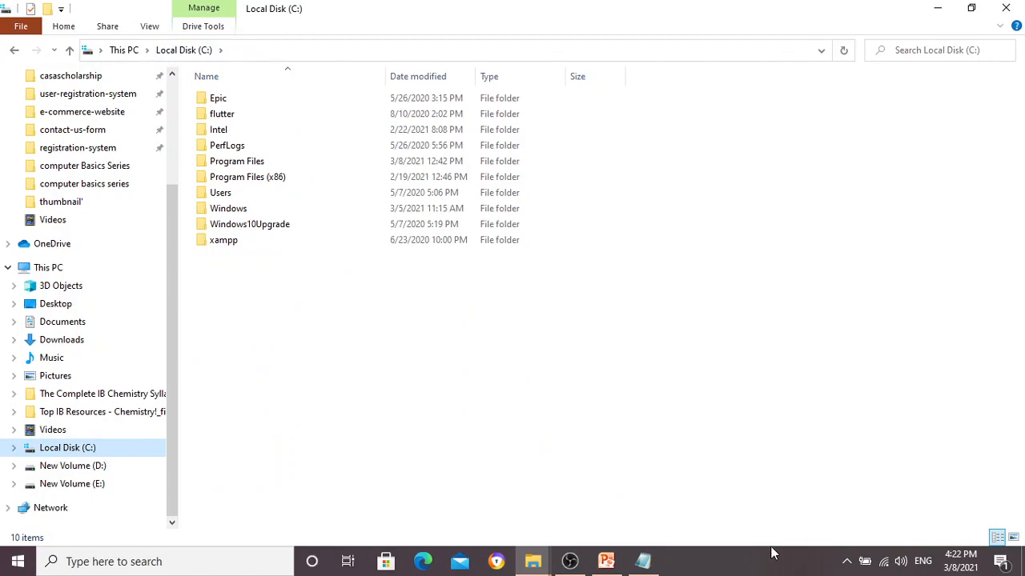
Return to the PowerPoint presentation and advance to slide 21 about the difference between Save and Save As
click(606, 564)
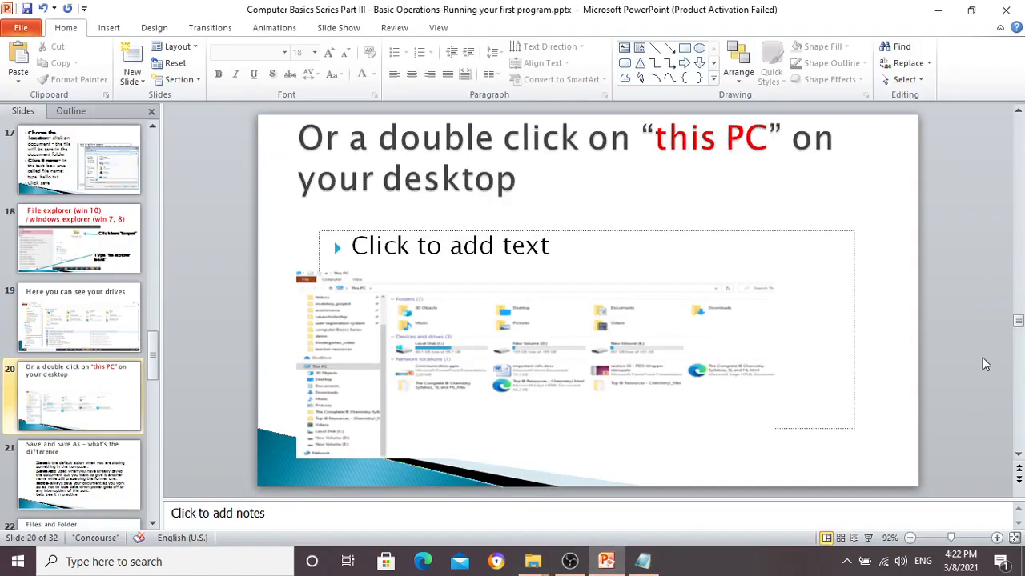
scroll(967, 359, down, 1)
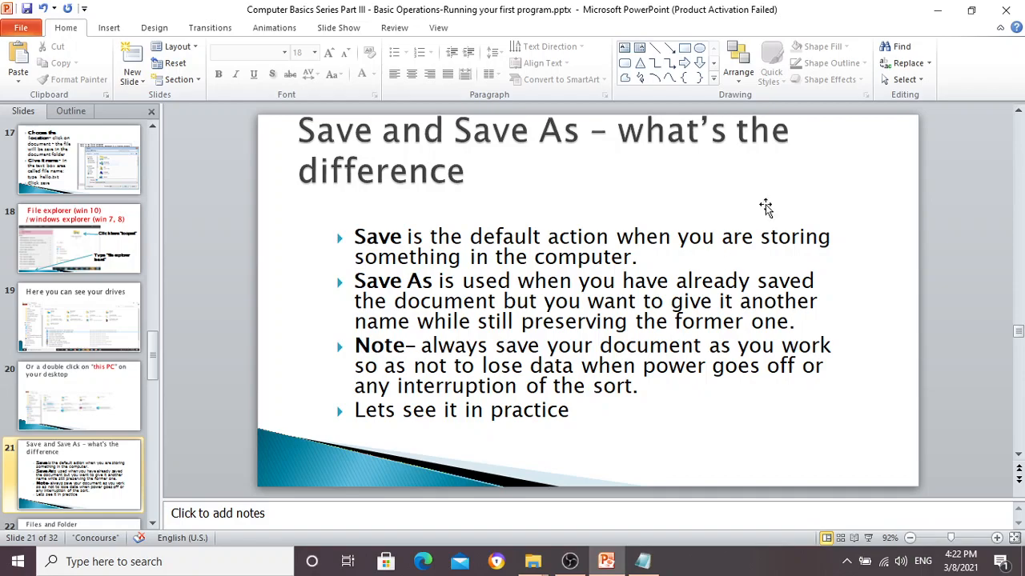
Switch to the myfirst program.txt Notepad window and add a divider line of equals signs below the last line
click(643, 561)
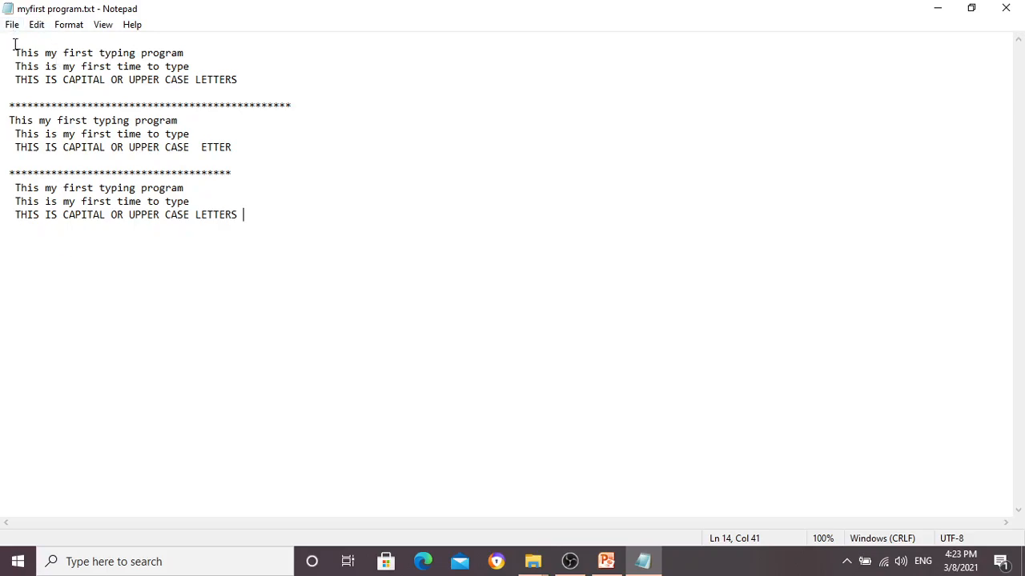
key(Return)
text(=========================================)
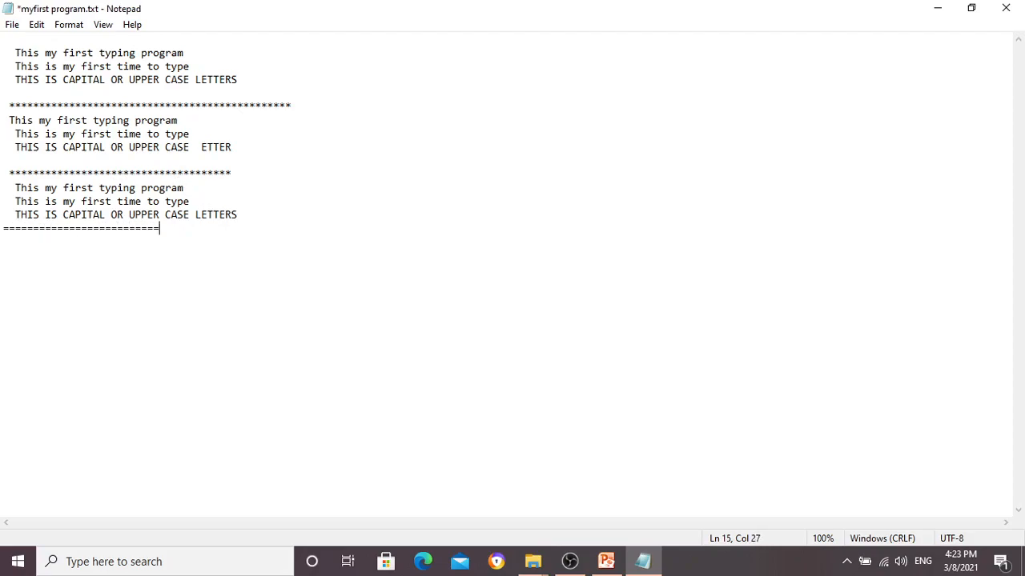
Below the equals-sign divider, write "second part of this text," and, on the following line, "is and updated text"
key(Return)
text(second part of this tes)
text(t)
key(BackSpace)
key(BackSpace)
text(xt)
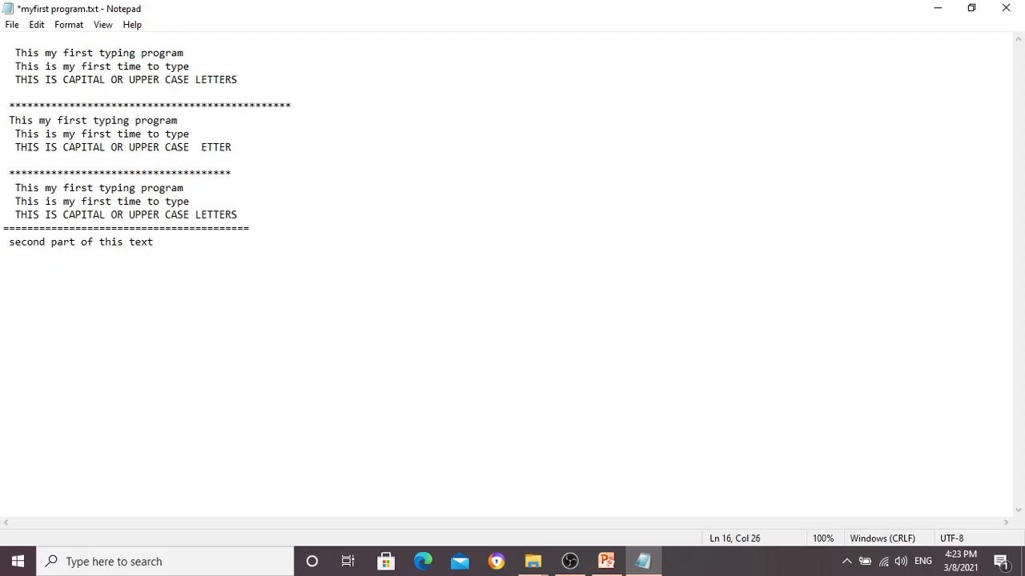
text(,)
key(Return)
text(i s and ip)
key(BackSpace)
key(BackSpace)
text(updated text)
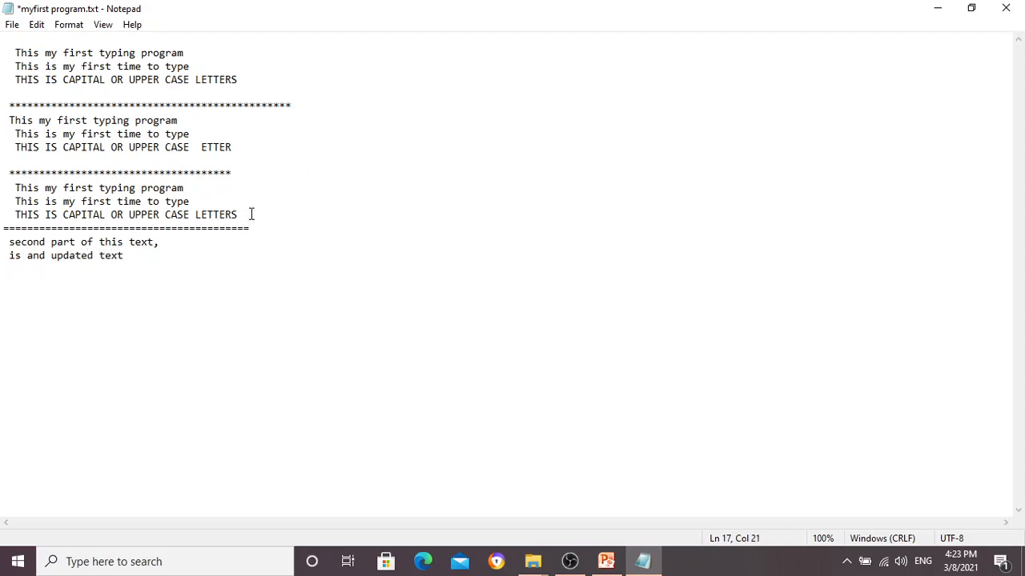
Save a copy of the text file in Documents under the name "myfirst program edited"
click(16, 27)
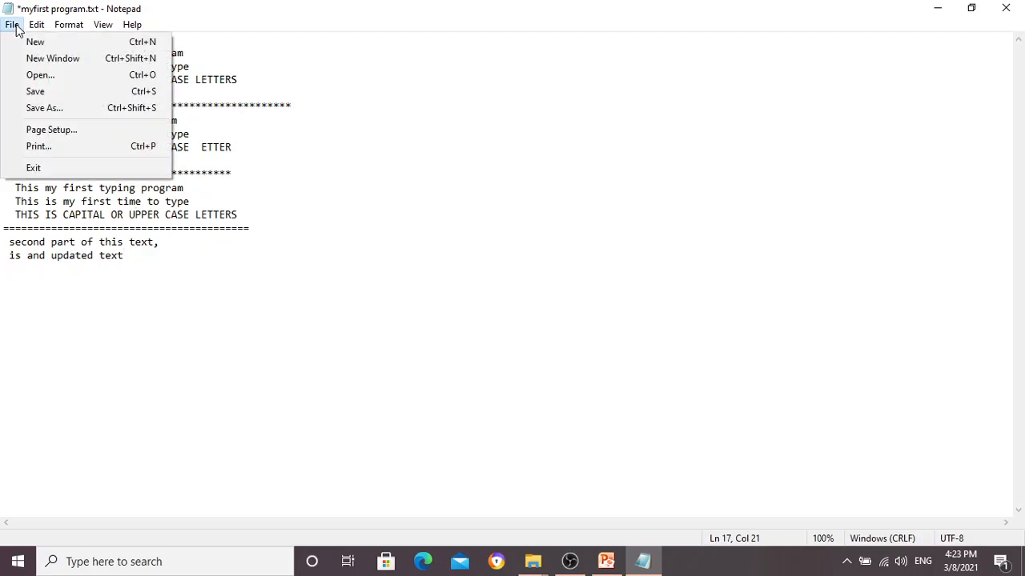
click(37, 107)
click(361, 346)
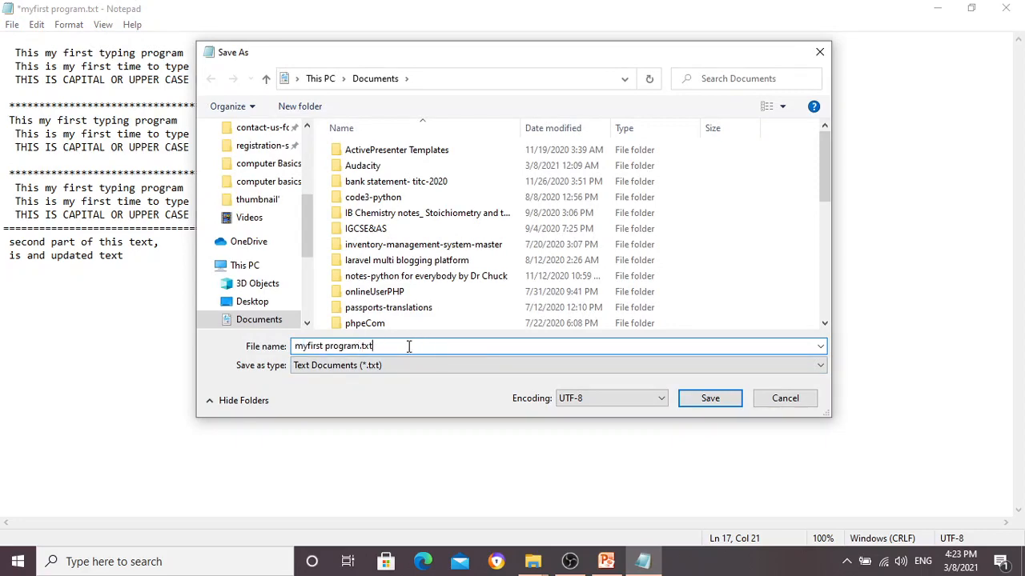
key(BackSpace)
key(BackSpace)
key(BackSpace)
key(BackSpace)
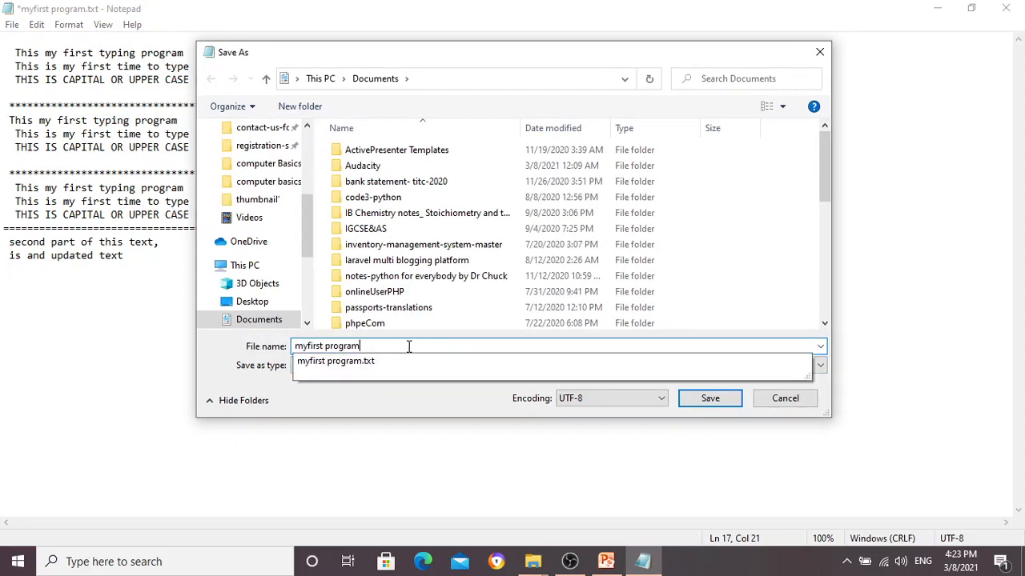
text(edited)
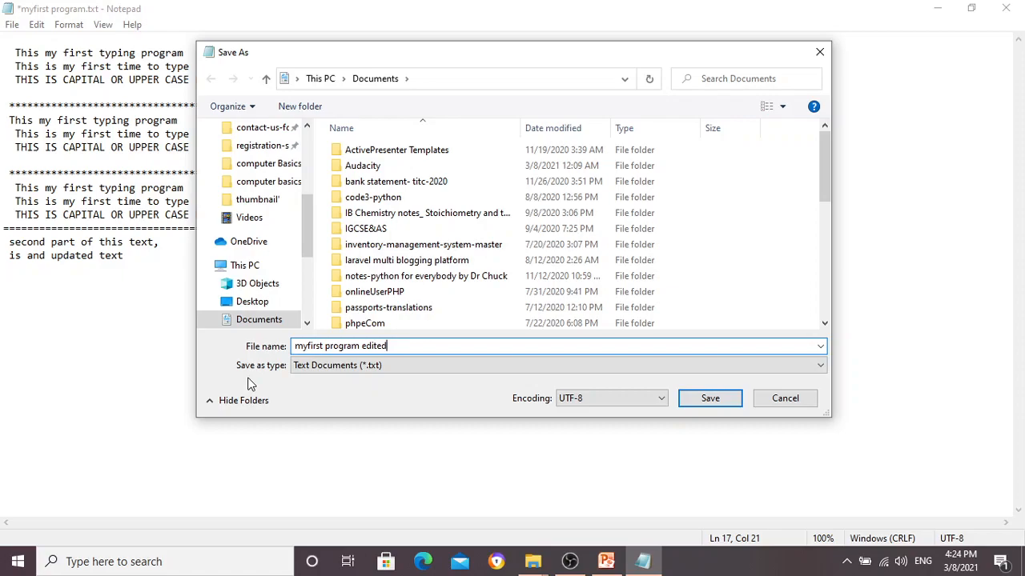
click(729, 400)
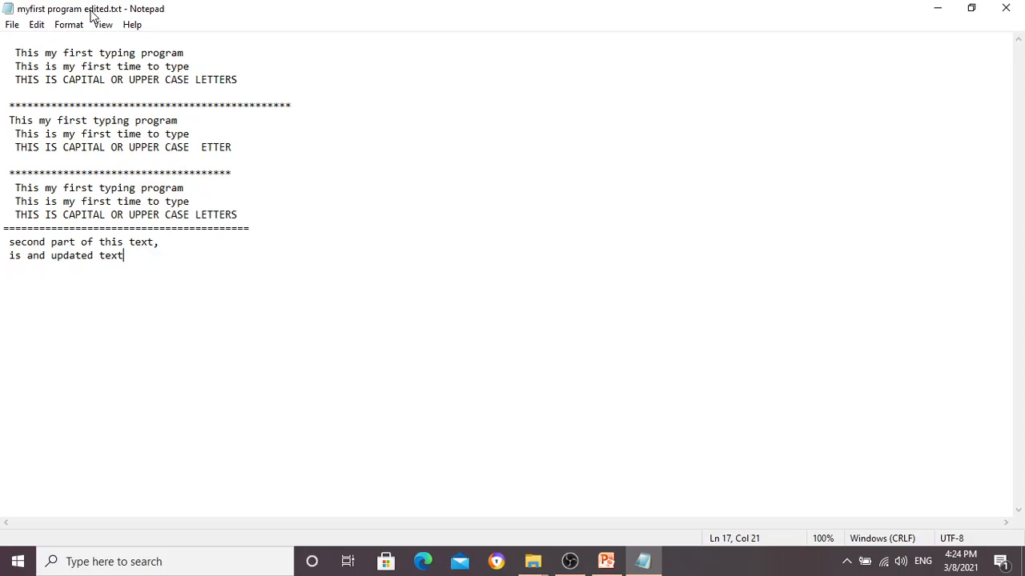
Switch back to the PowerPoint presentation and advance to slide 22, Files and Folder
click(606, 562)
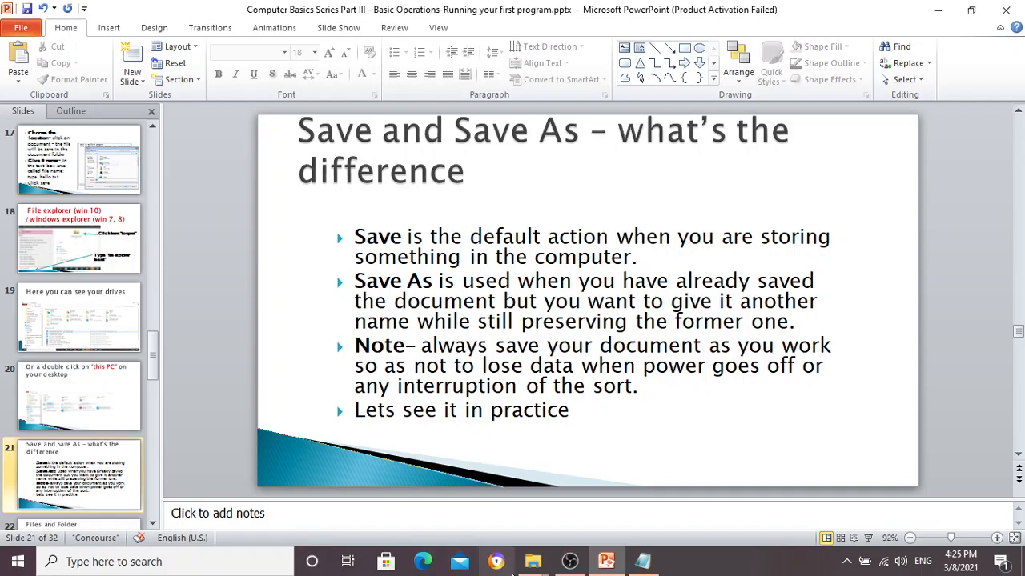
key(Down)
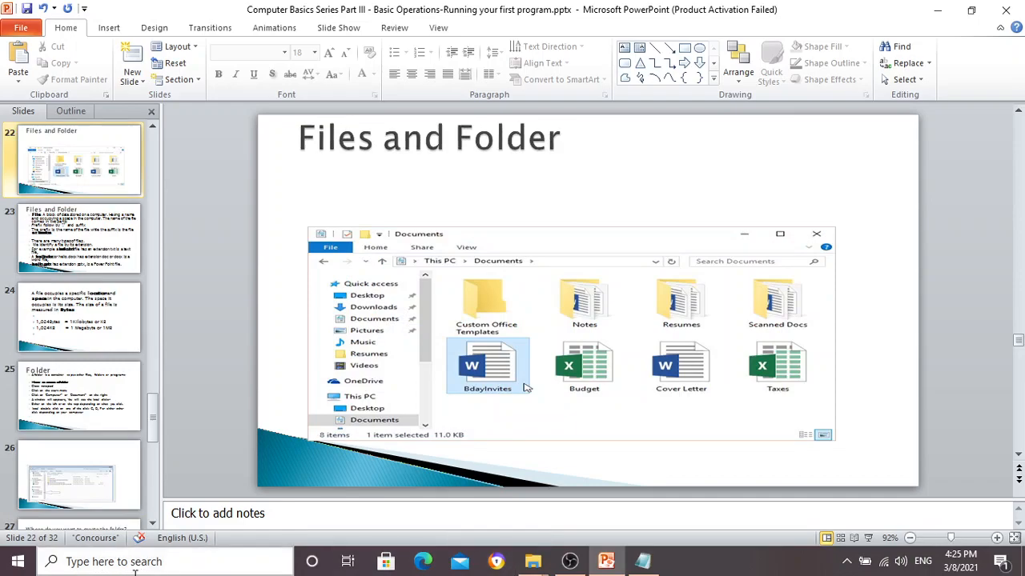
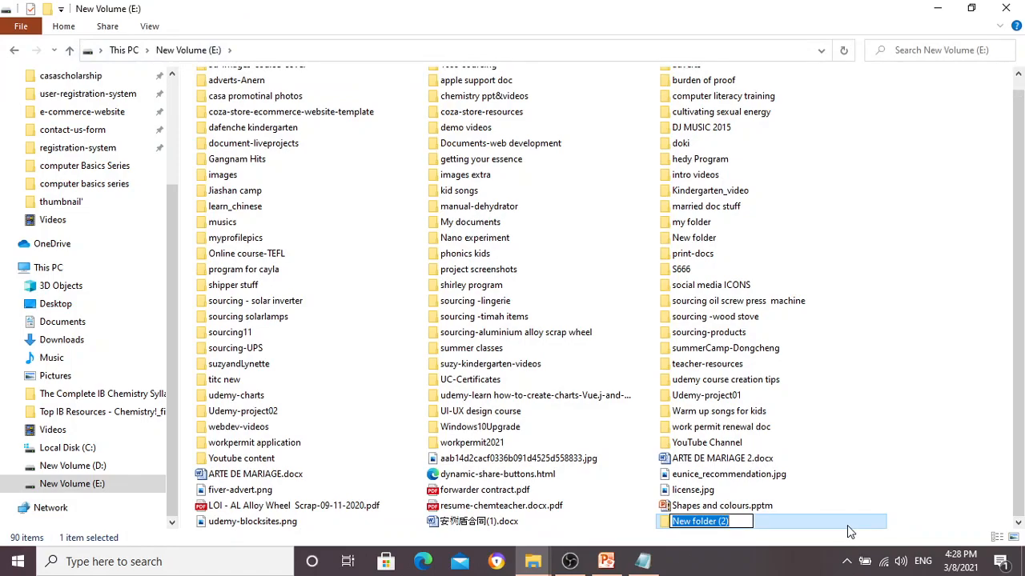
Name the newly created folder in New Volume (E:) "myNew folder"
text(this)
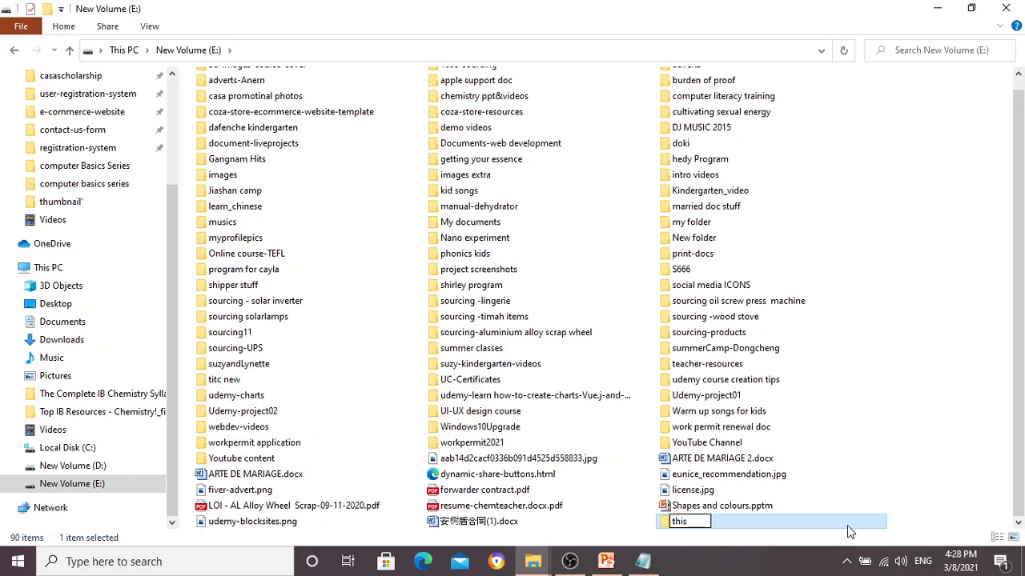
key(BackSpace)
key(BackSpace)
text(myNew folder)
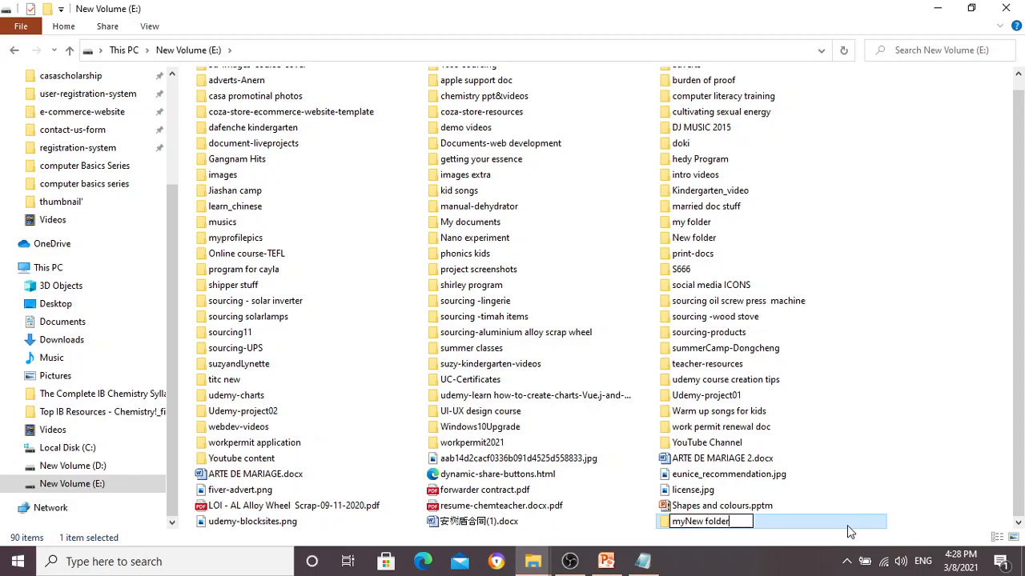
key(Return)
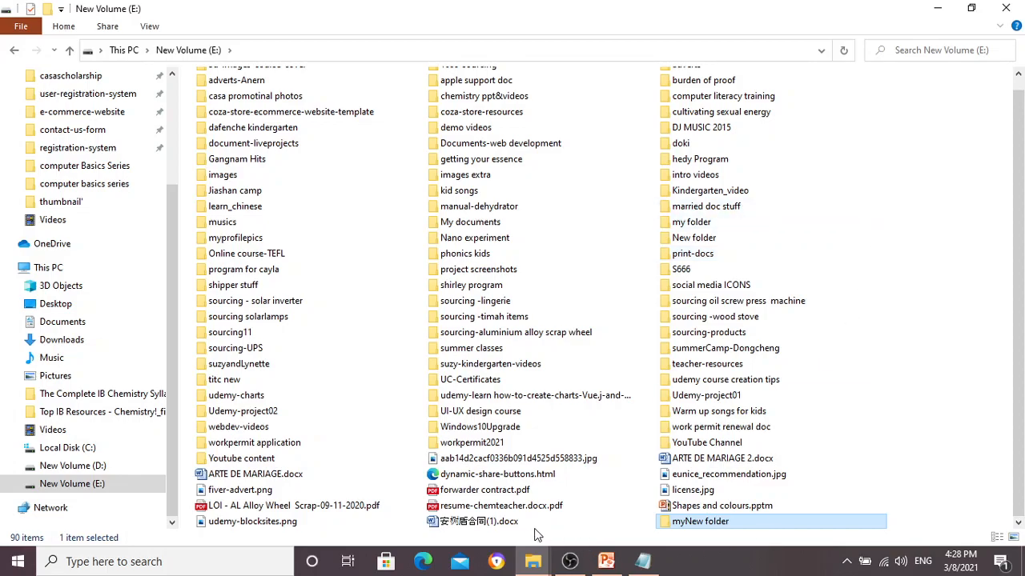
Create another folder in New Volume (E:) and name it "mysecond new folder"
click(937, 167)
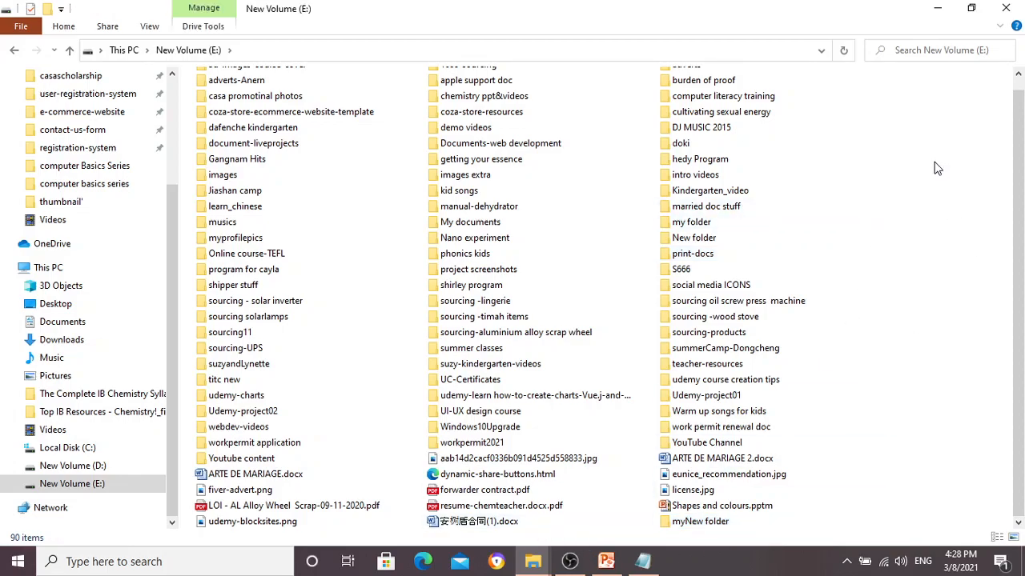
right_click(878, 148)
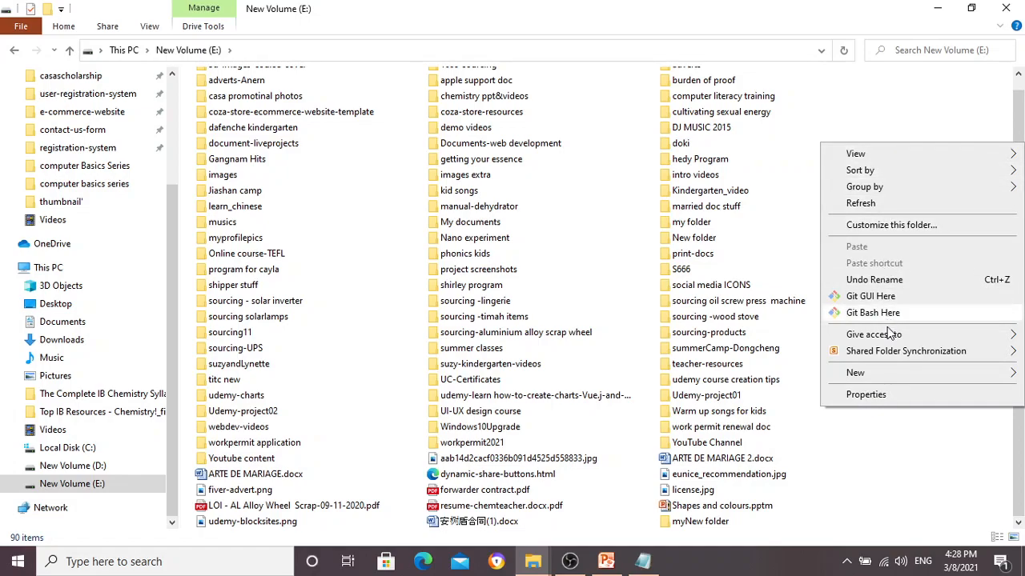
mouse_move(894, 380)
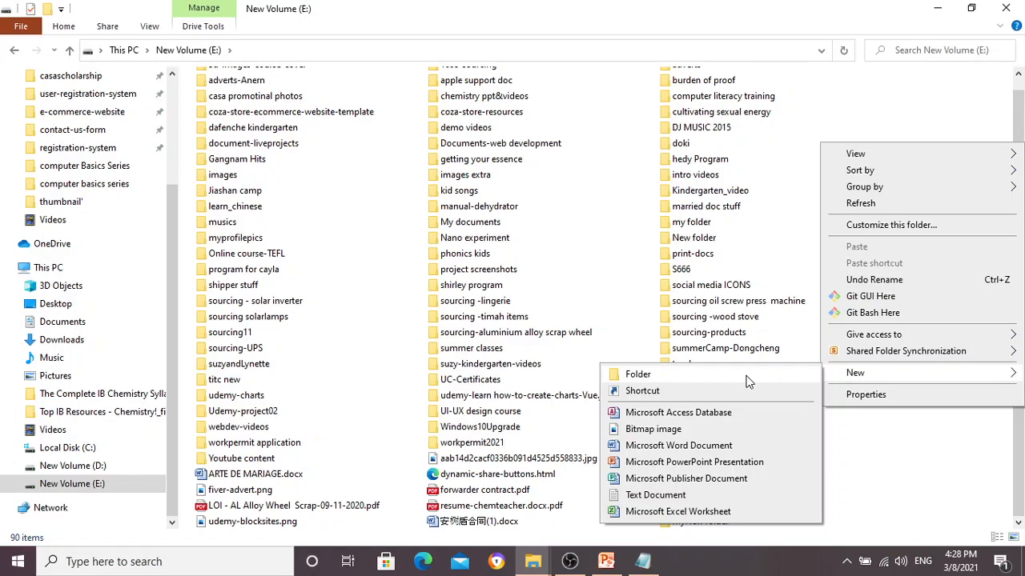
click(632, 375)
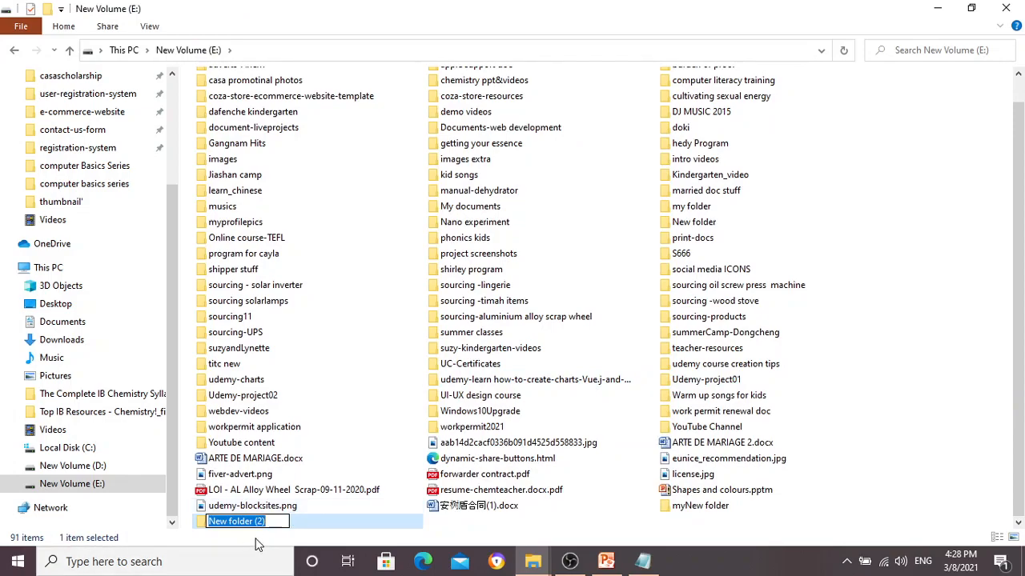
text(mysecond new folder)
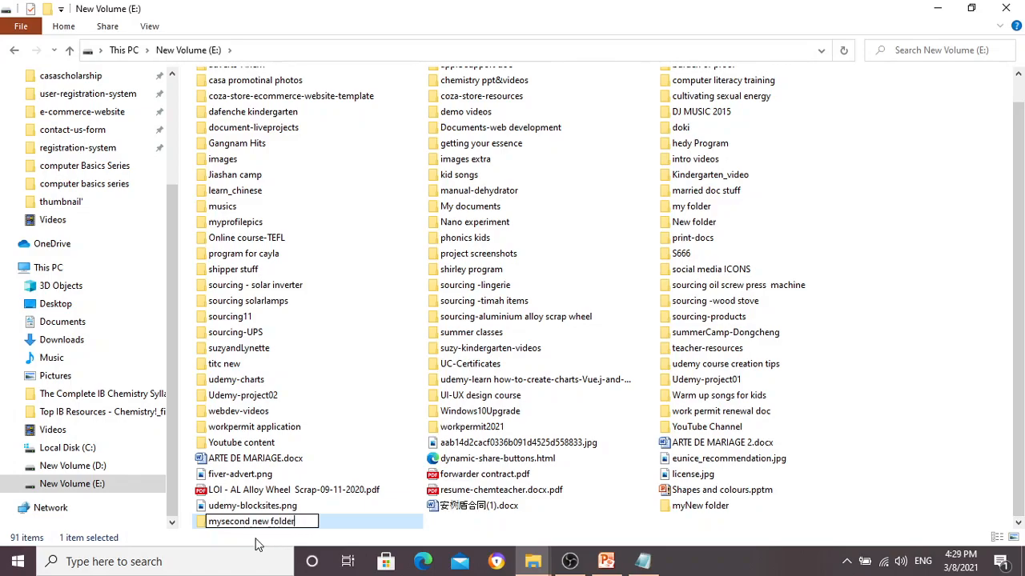
key(Return)
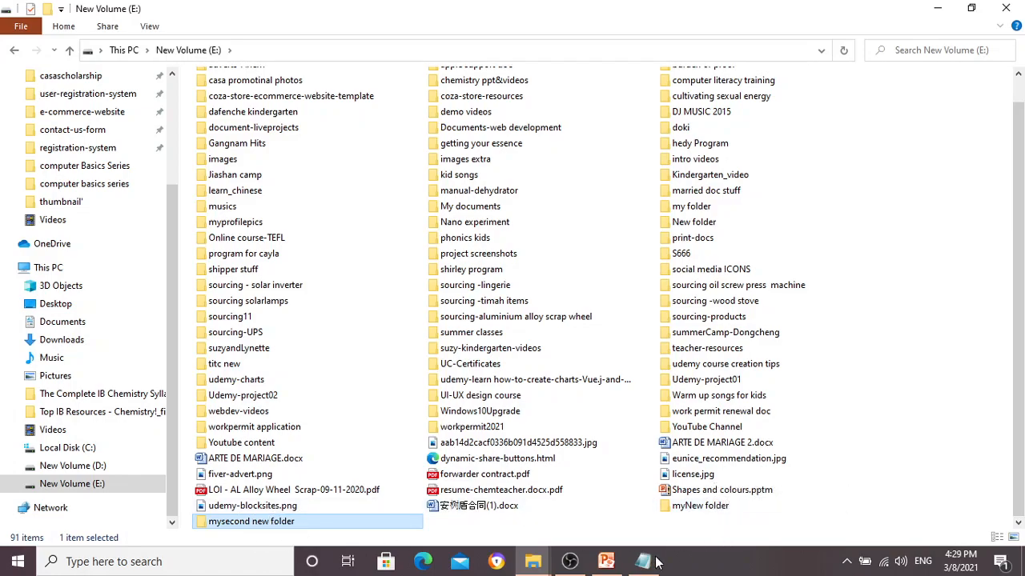
Return to the PowerPoint presentation and go through the folder creation slides up to slide 29, Open a file in Notepad
click(606, 564)
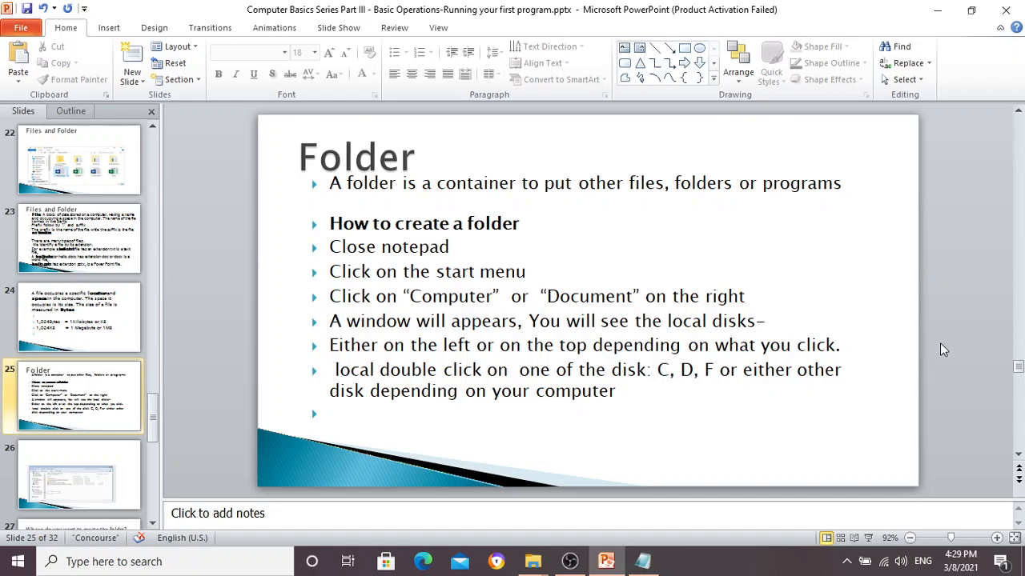
scroll(942, 349, down, 1)
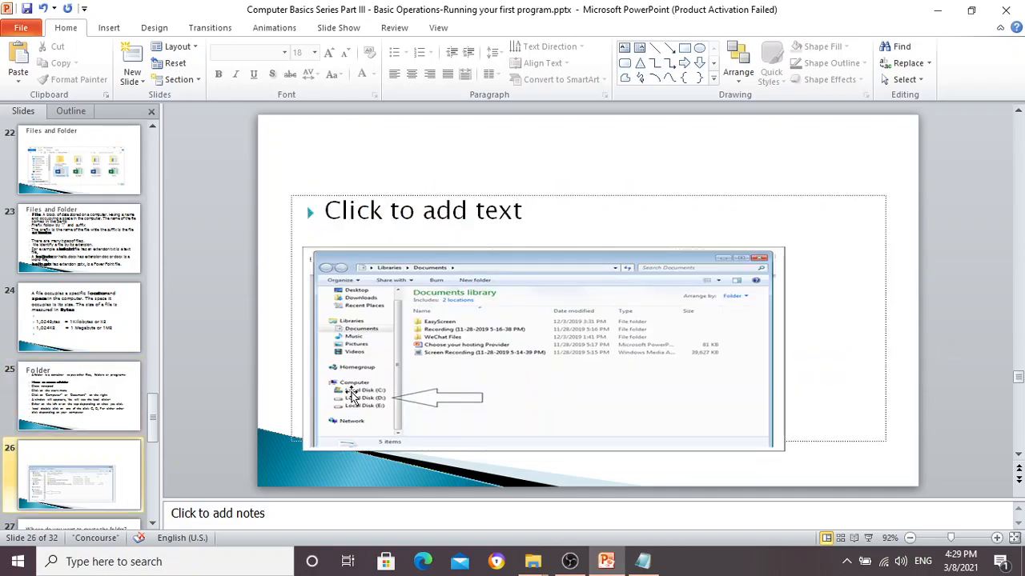
scroll(365, 407, down, 1)
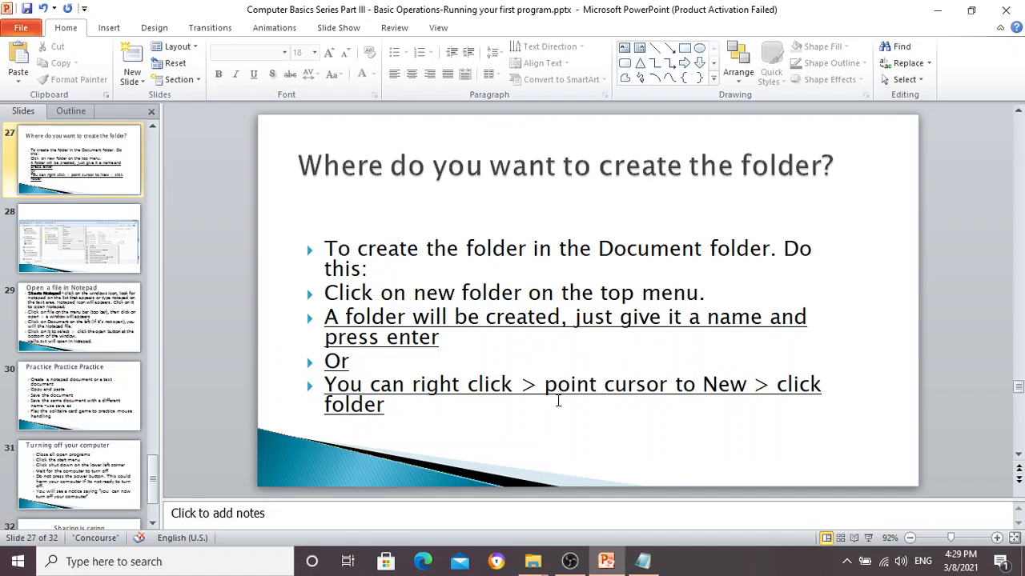
scroll(942, 305, down, 1)
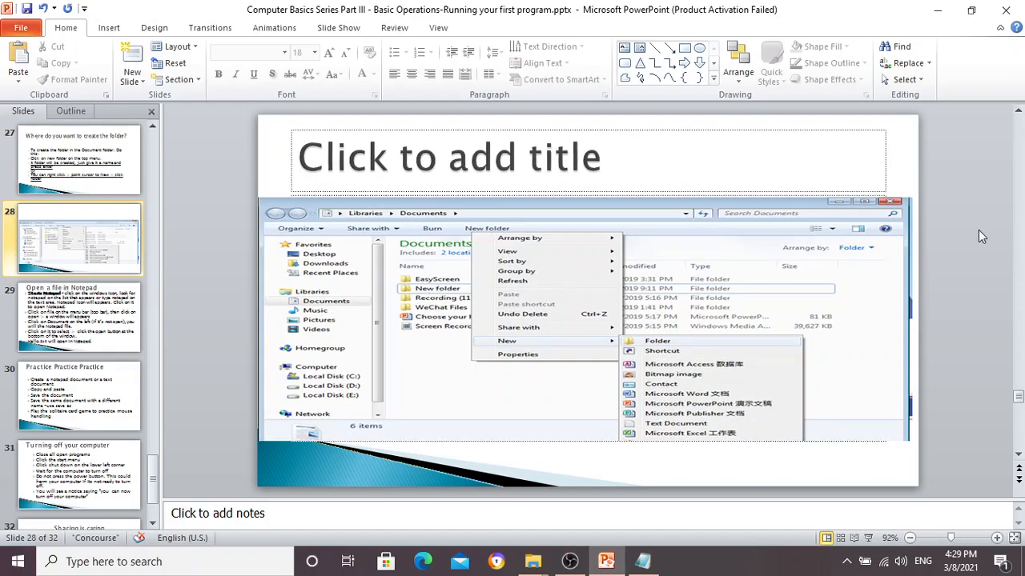
scroll(978, 230, down, 1)
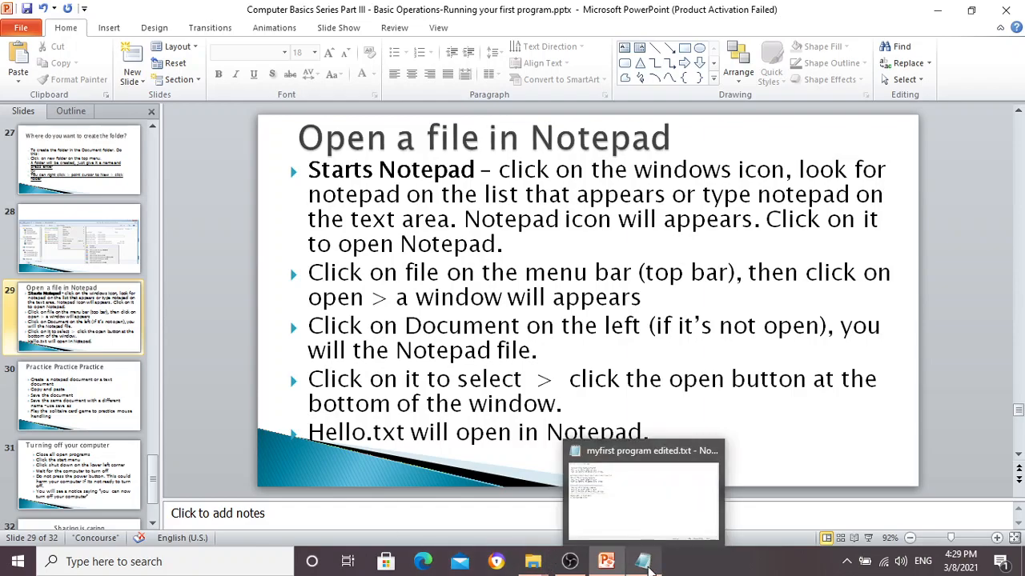
Switch to the Notepad window with myfirst program edited.txt and close it
click(644, 562)
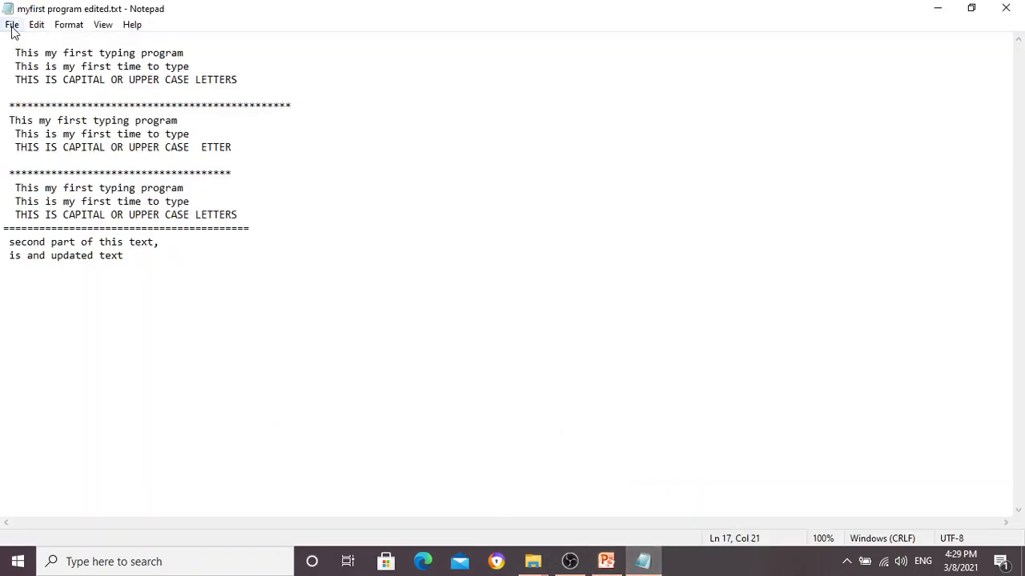
click(1005, 10)
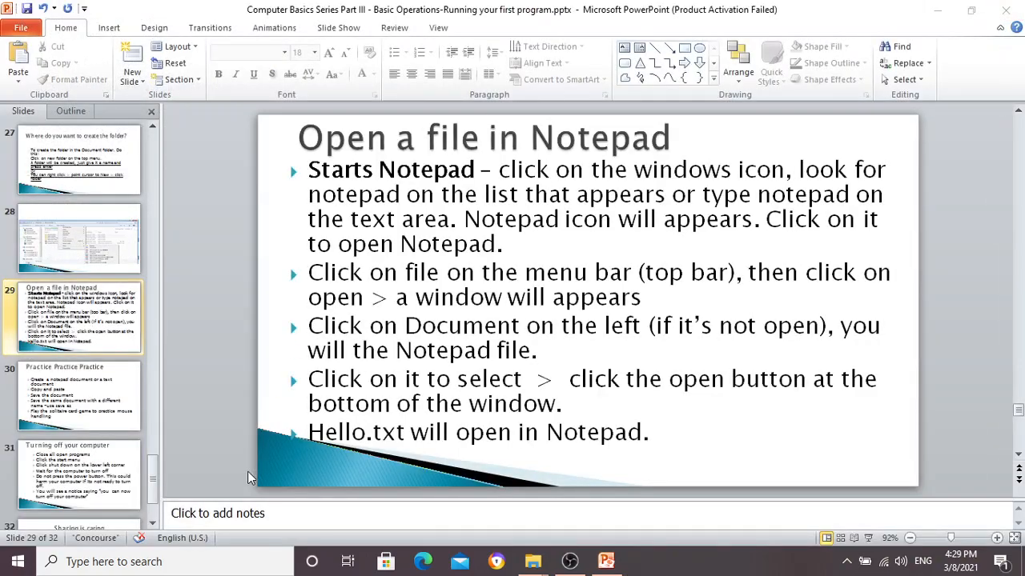
Find and launch Notepad through the Windows search, and bring up its dialog for opening an existing file
click(198, 564)
text(no)
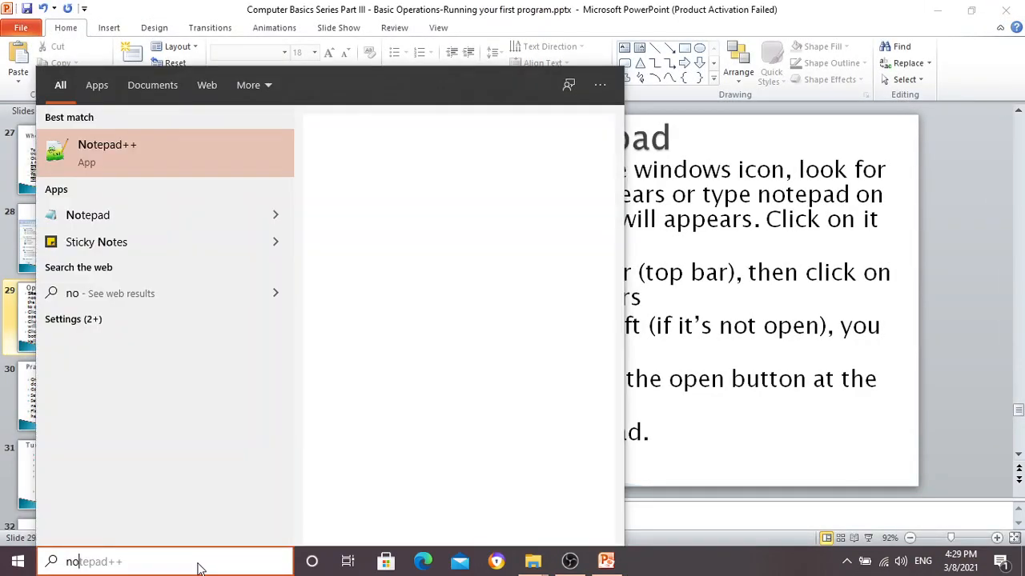
text(te)
click(108, 140)
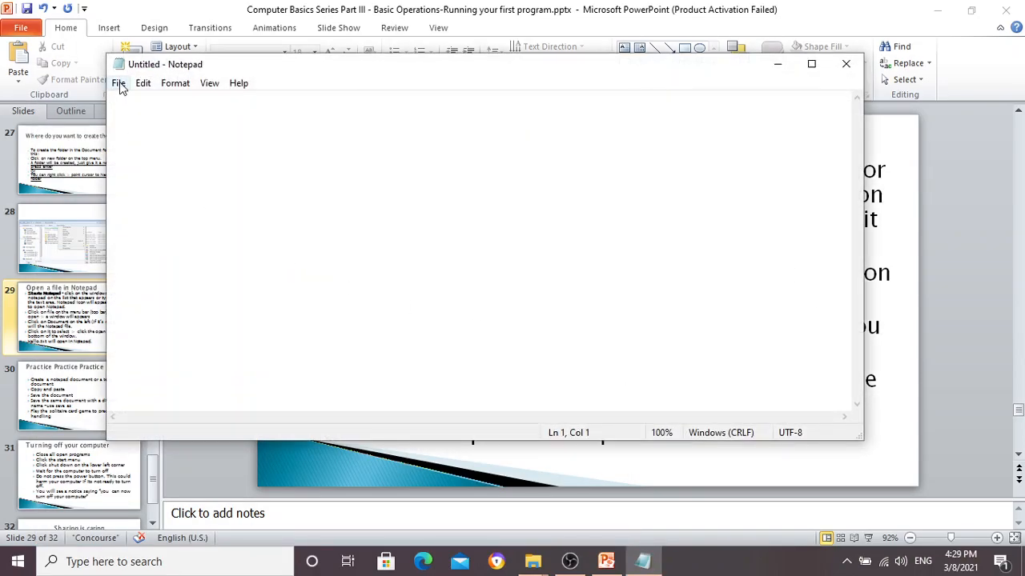
click(118, 84)
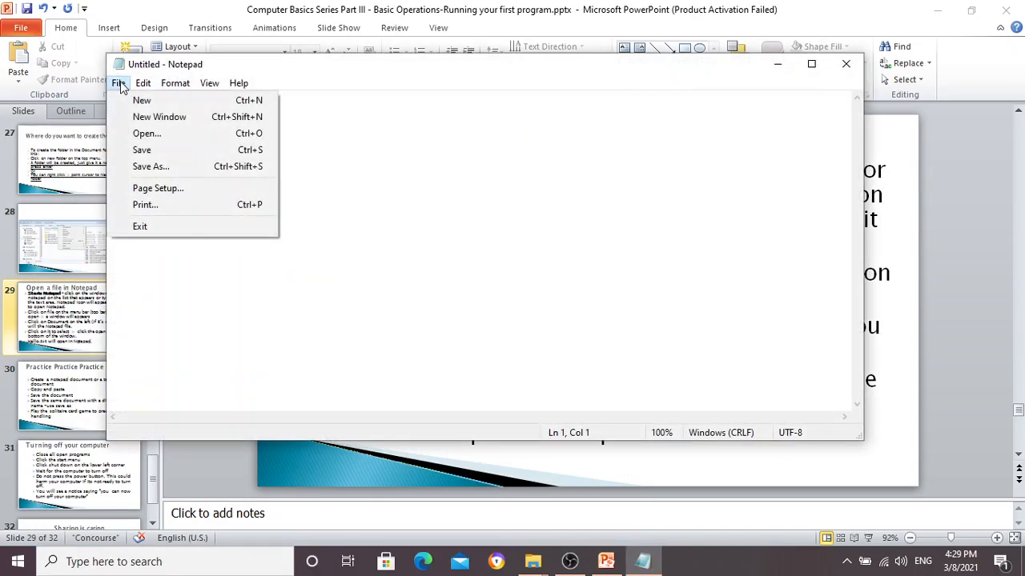
click(144, 133)
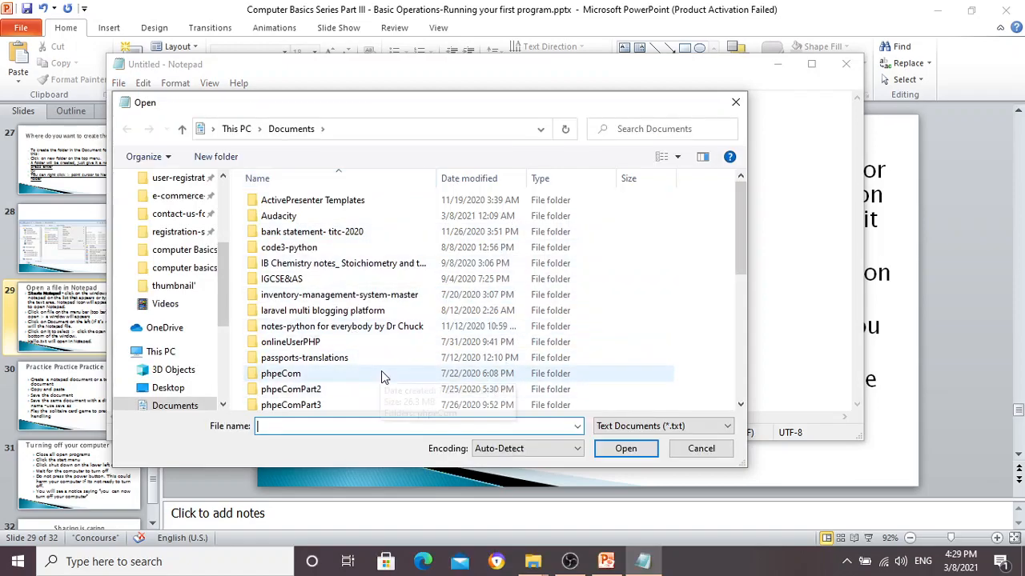
Try to find myfirst program.txt by searching the Documents folder for "my" and choosing the suggested file
click(648, 128)
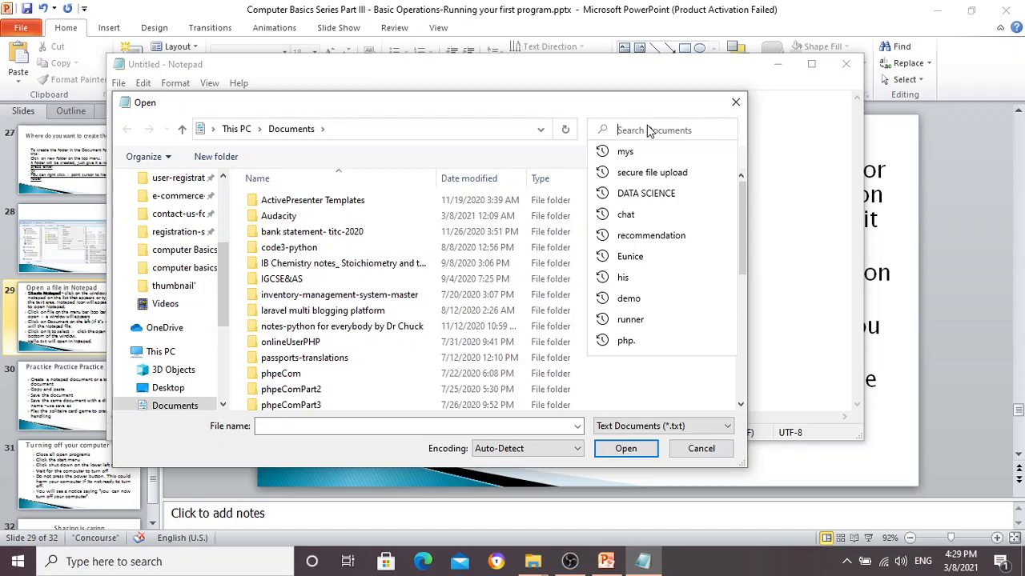
text(my)
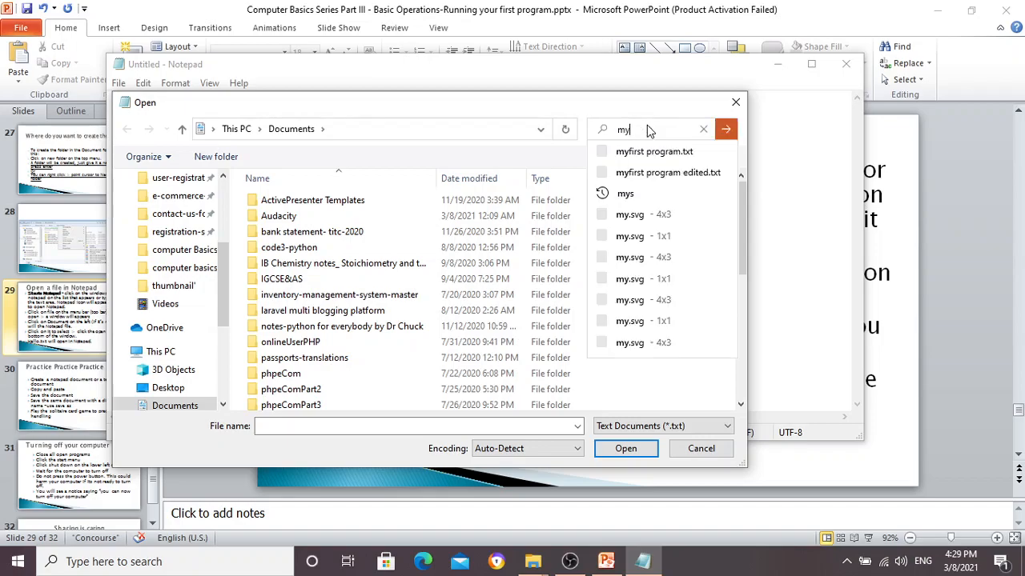
text(fi)
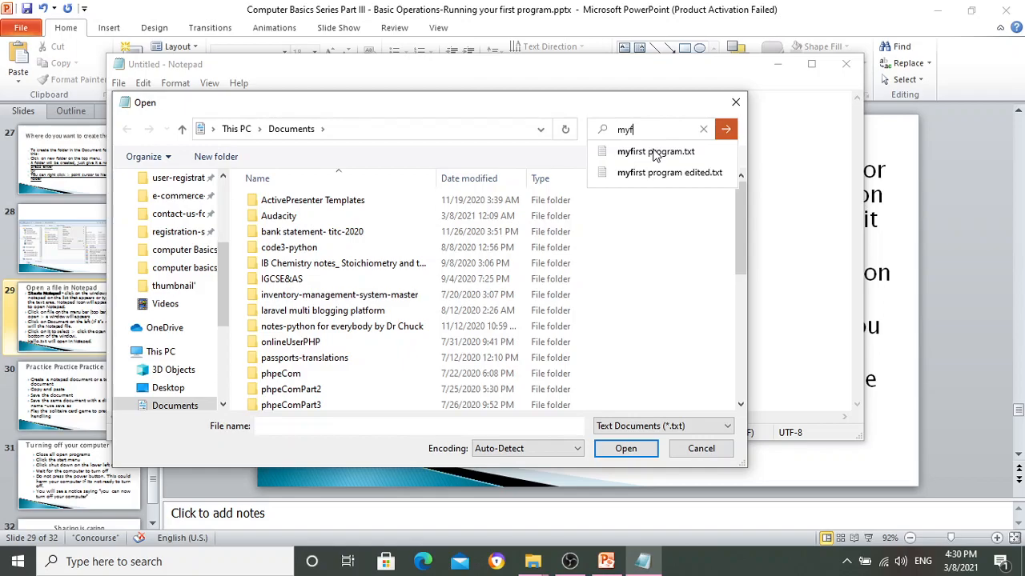
key(BackSpace)
click(666, 157)
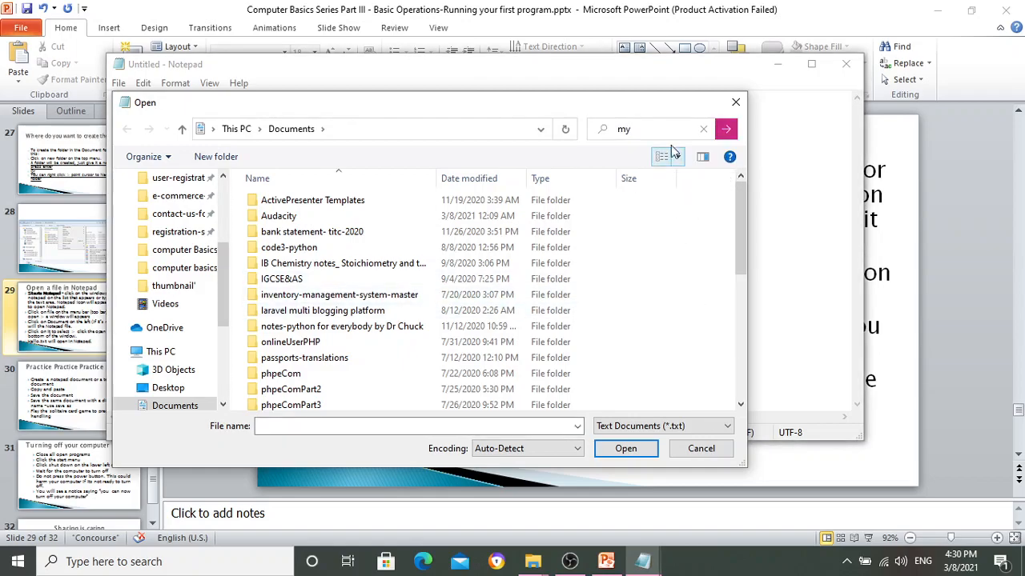
click(649, 132)
click(650, 157)
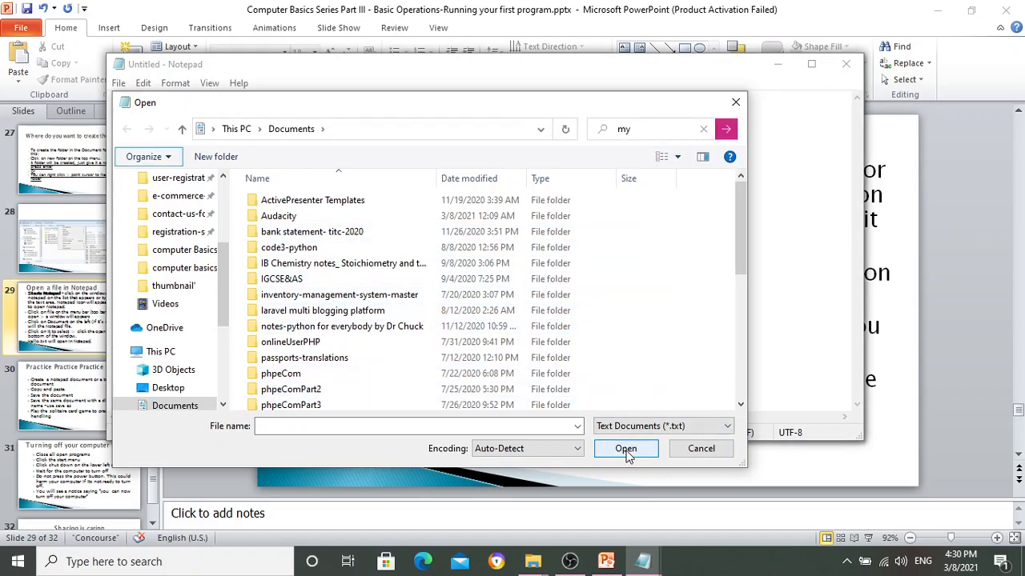
click(639, 137)
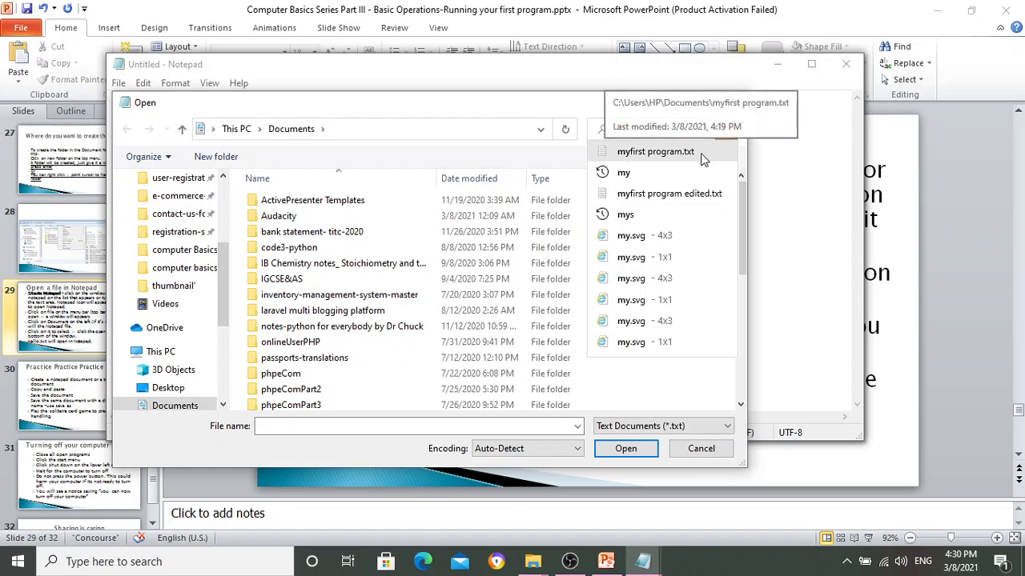
Search the Documents folder for "myfirst pro" in the file opening dialog
click(664, 134)
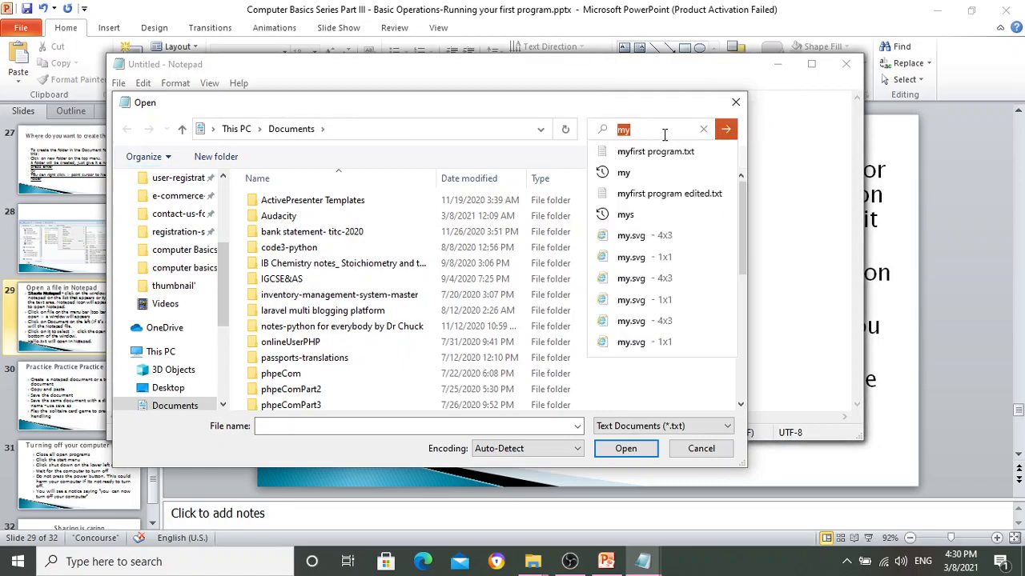
click(665, 135)
text(first pro)
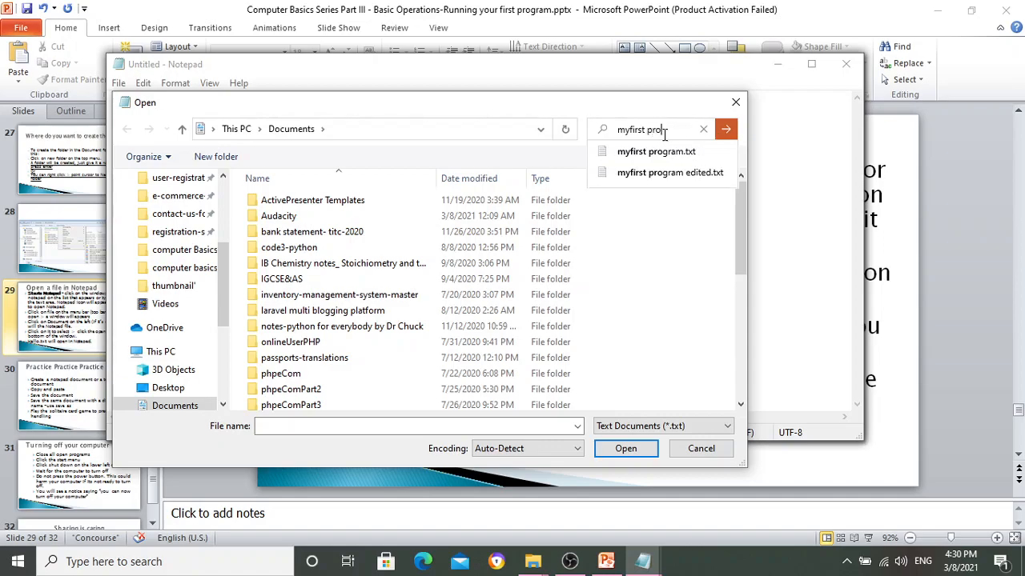
click(598, 156)
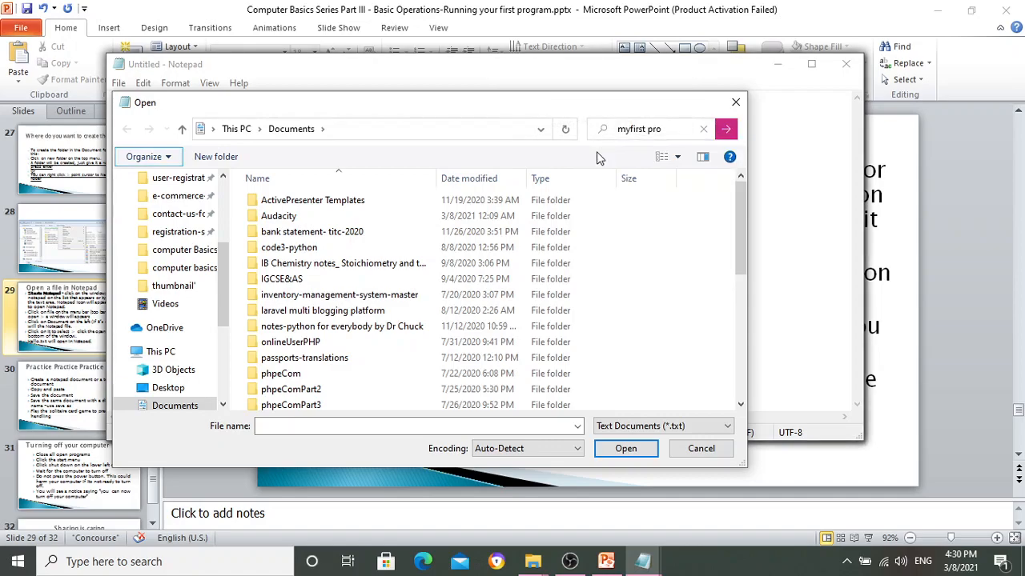
click(675, 134)
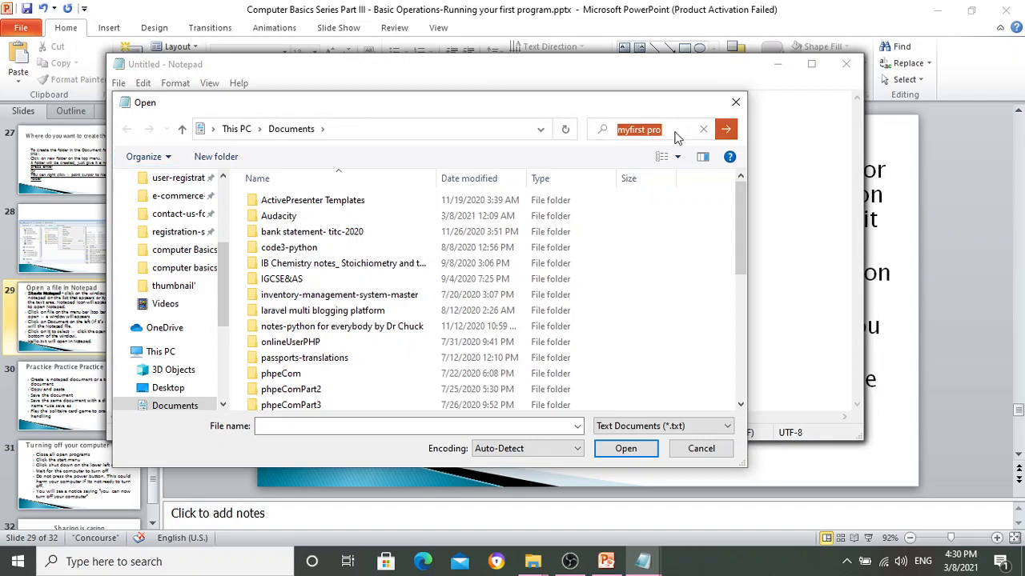
click(675, 135)
click(726, 132)
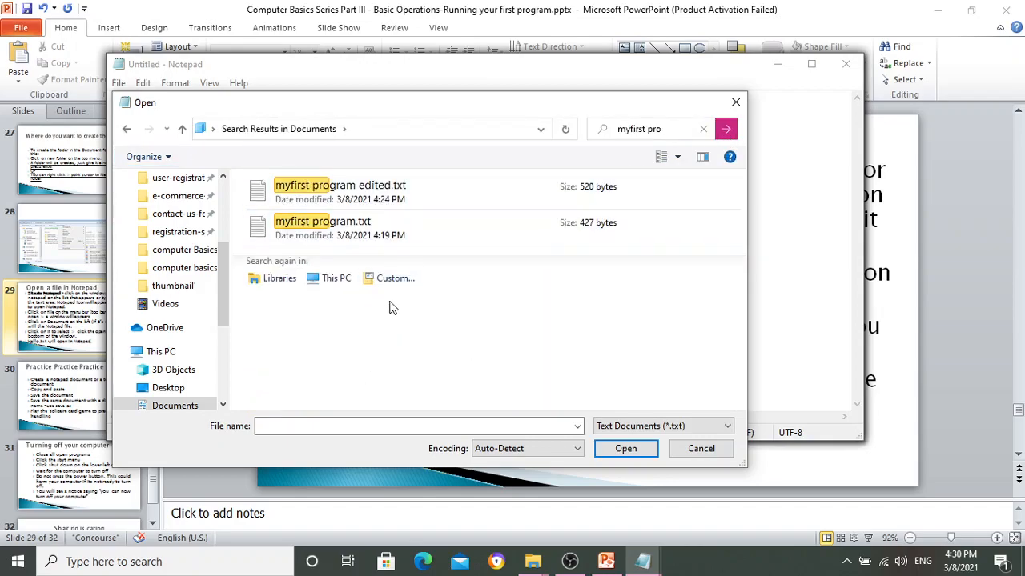
Open myfirst program.txt in Notepad from the search results
click(324, 231)
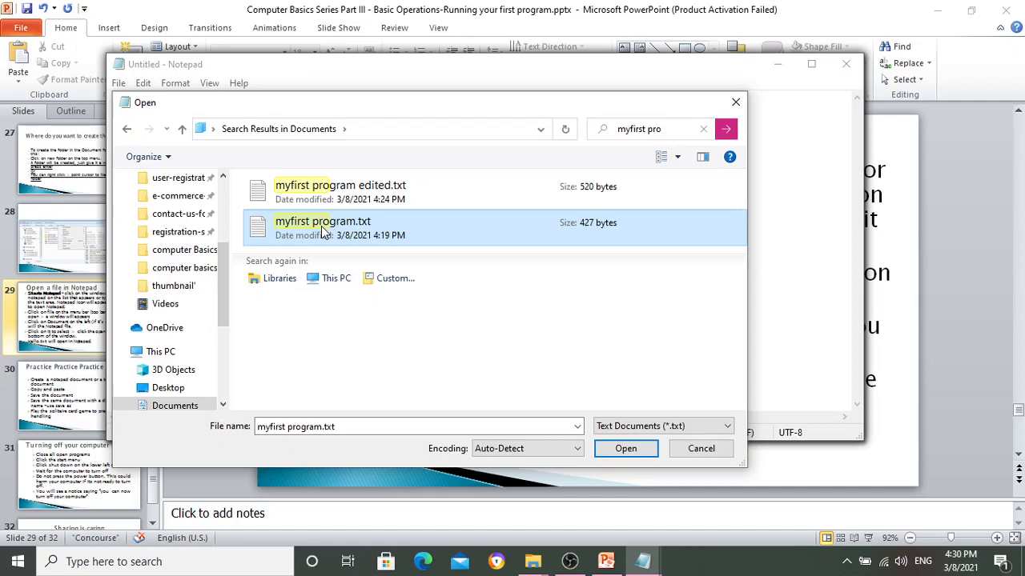
click(324, 231)
click(345, 321)
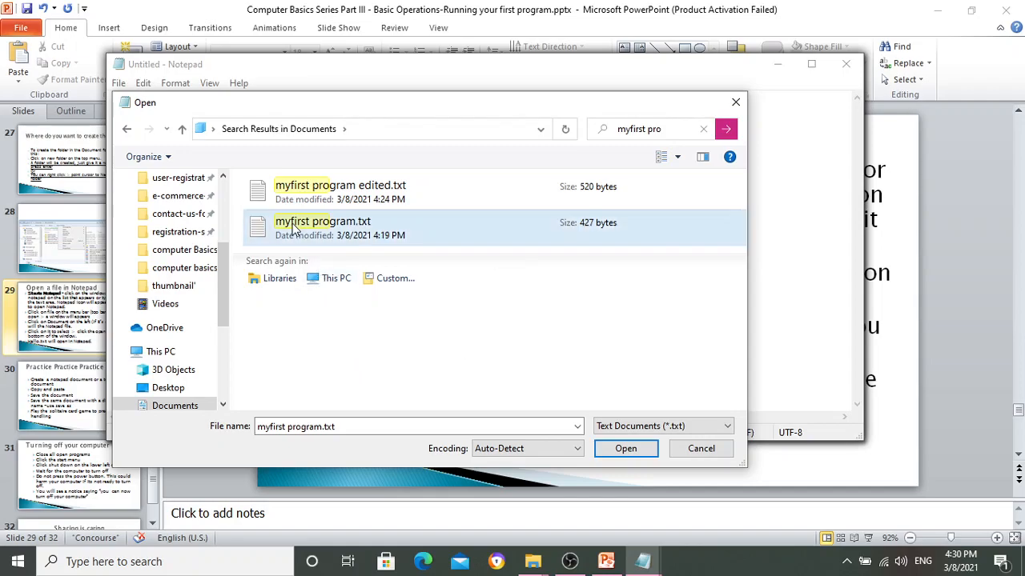
double_click(256, 230)
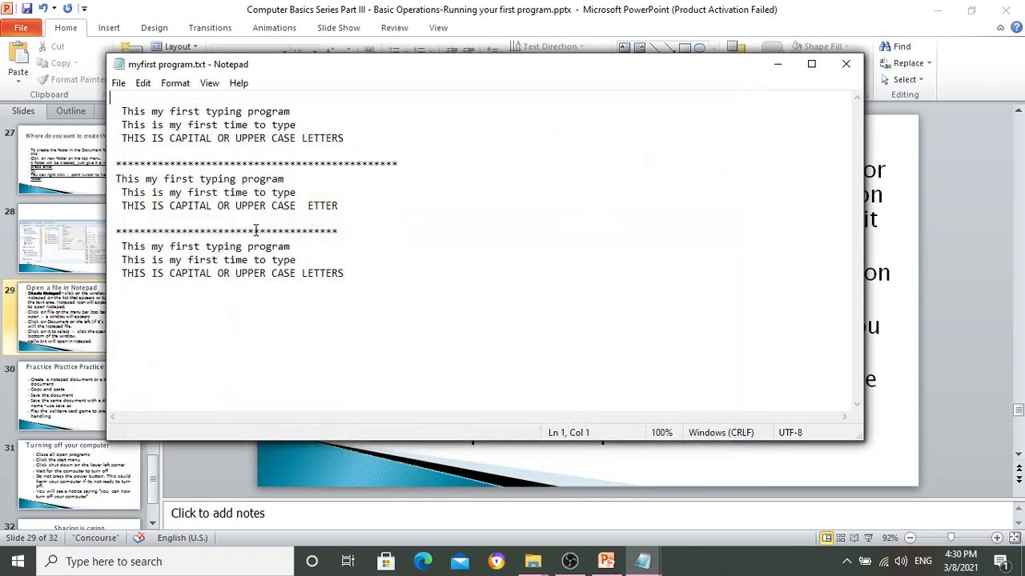
Place the text cursor below the text and back at its start, and close the myfirst program.txt window
click(238, 317)
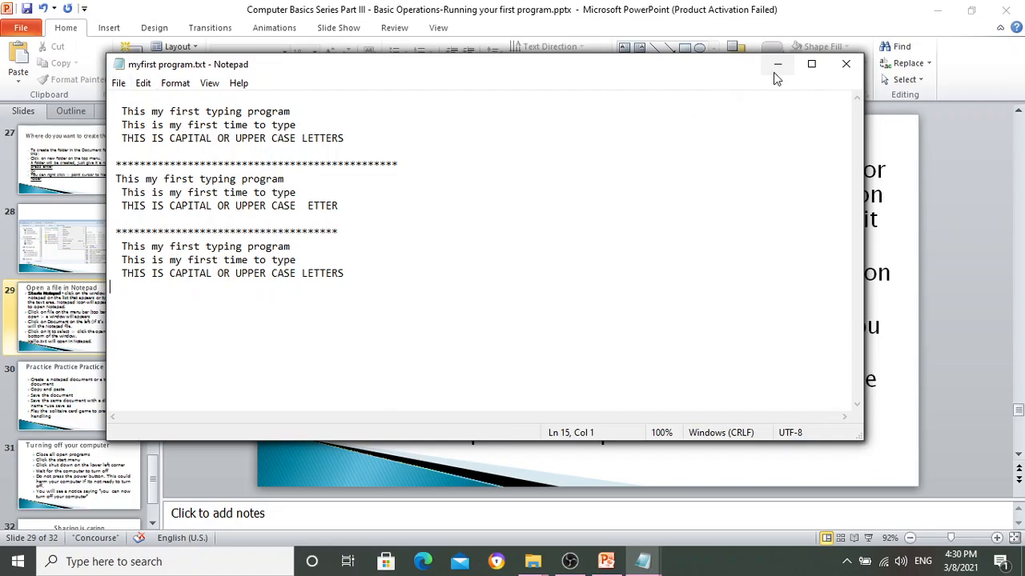
key(ctrl+Home)
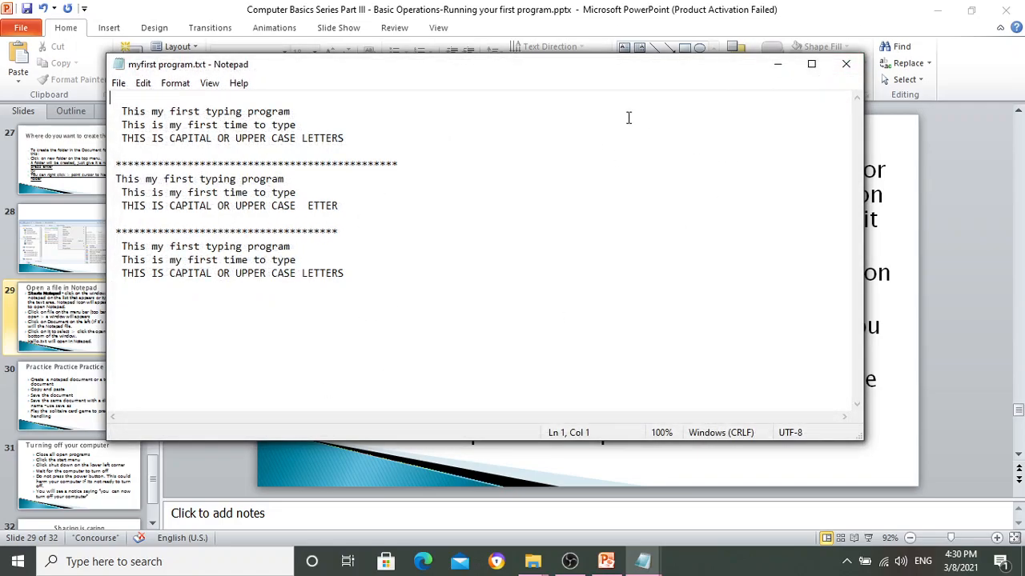
click(843, 66)
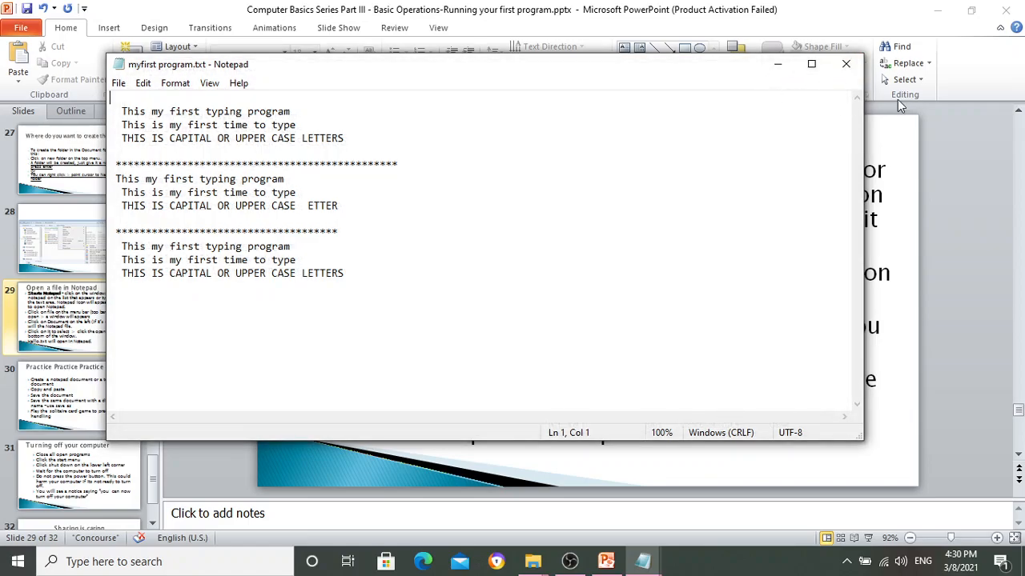
click(846, 67)
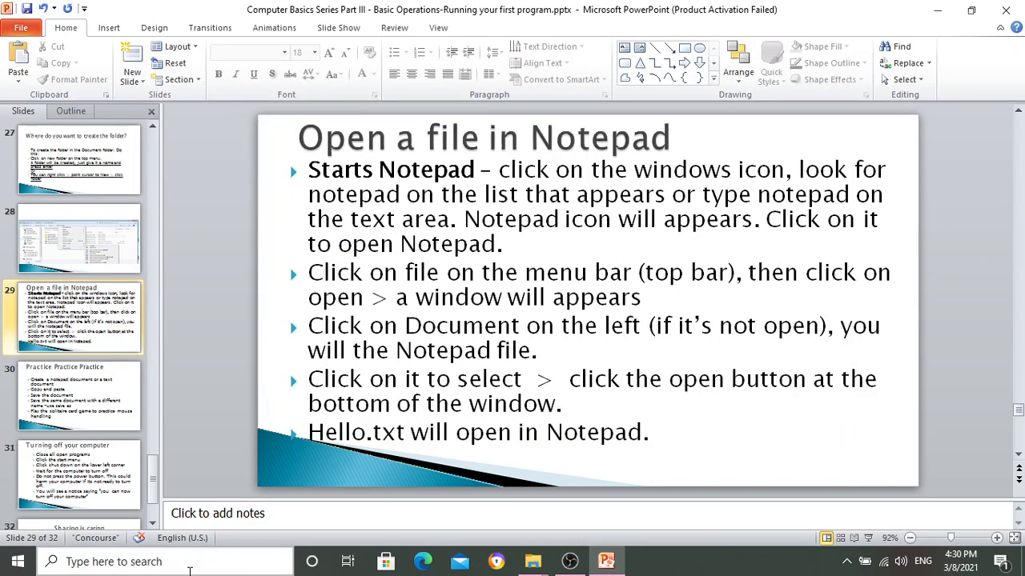
Find and launch File Explorer through the Windows search, and show the Documents folder
click(189, 564)
text(file)
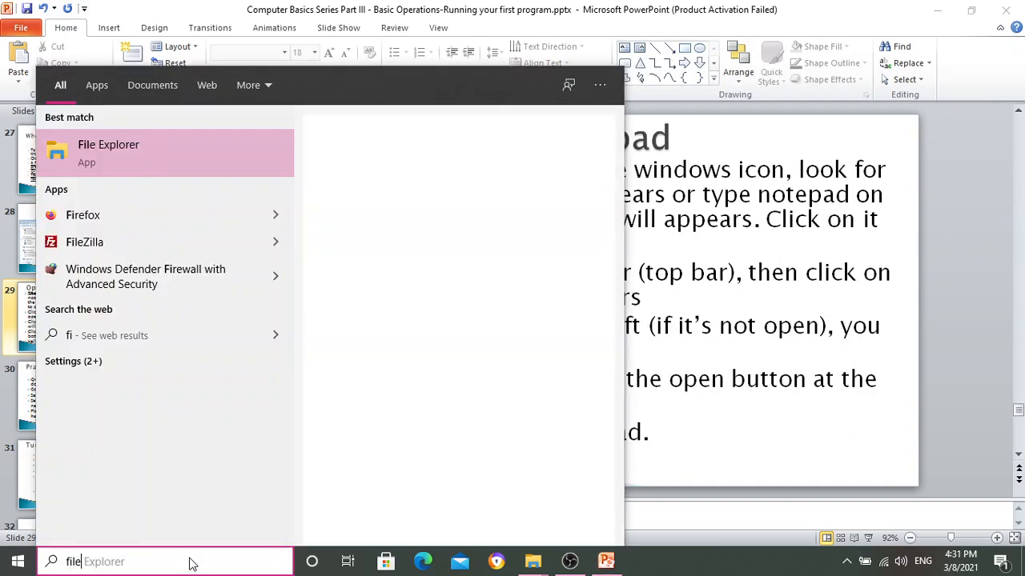
click(107, 141)
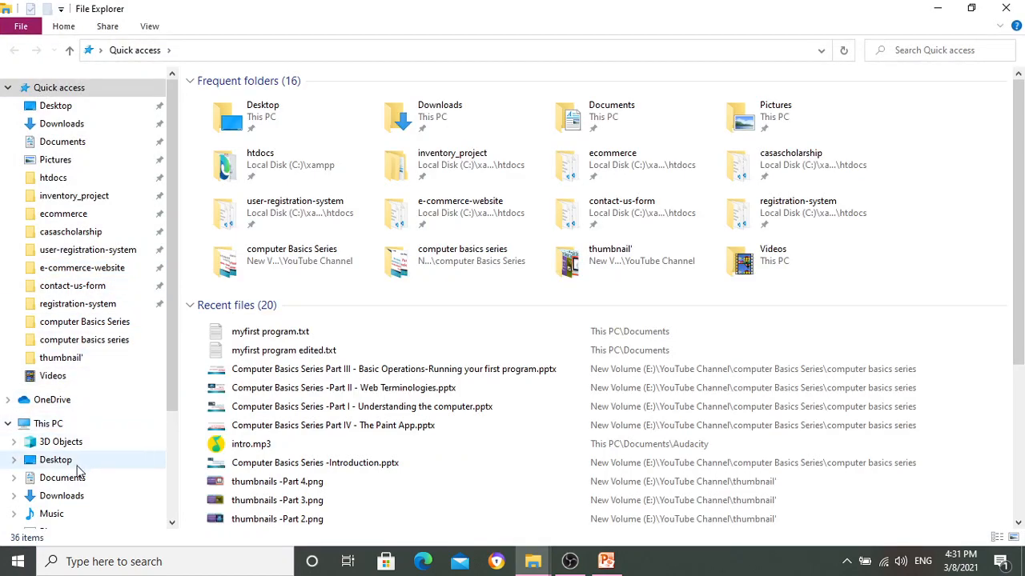
click(73, 478)
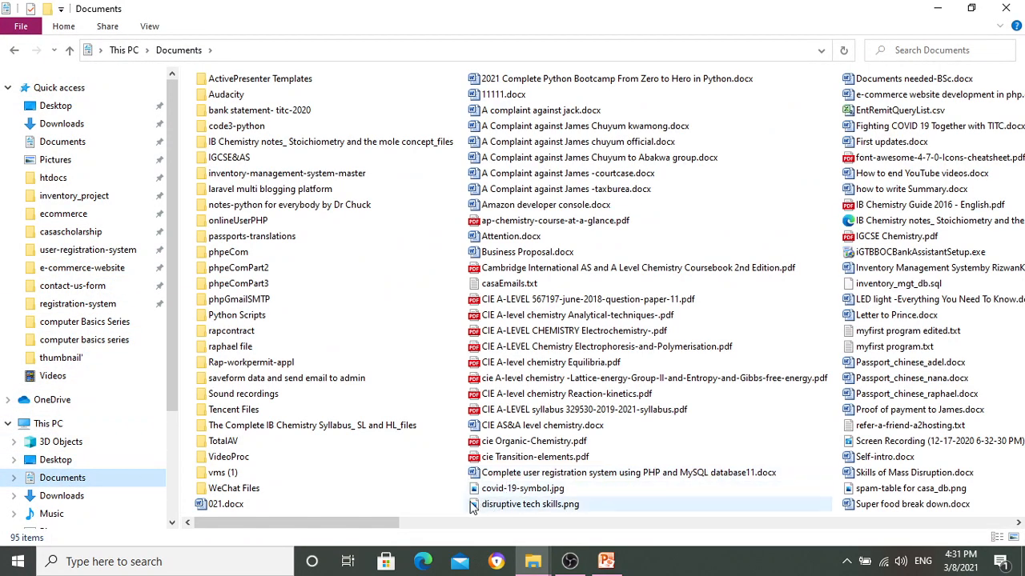
Locate myfirst program edited.txt in the Documents folder and open it in Notepad
drag(377, 524, 702, 549)
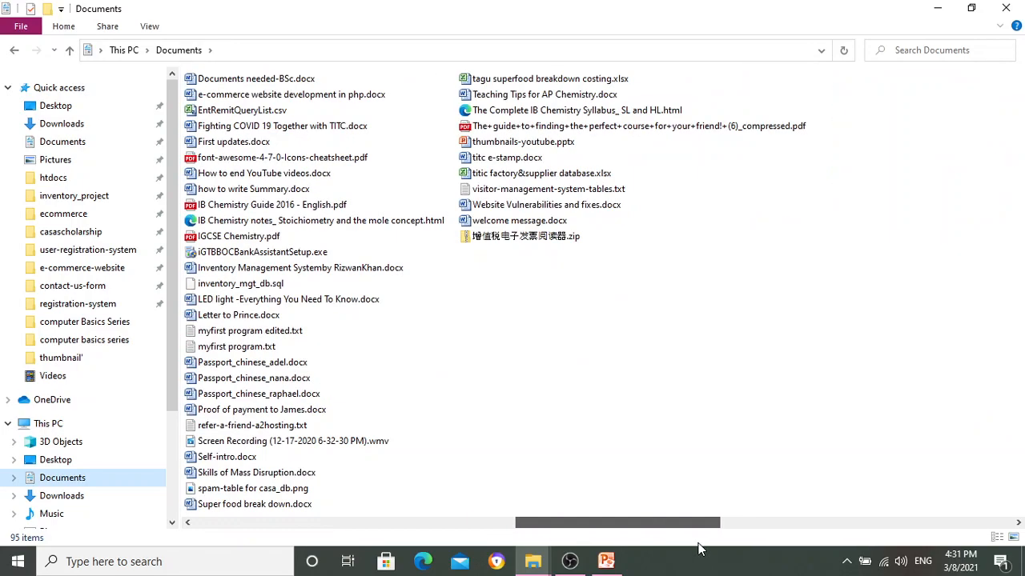
click(239, 332)
double_click(237, 335)
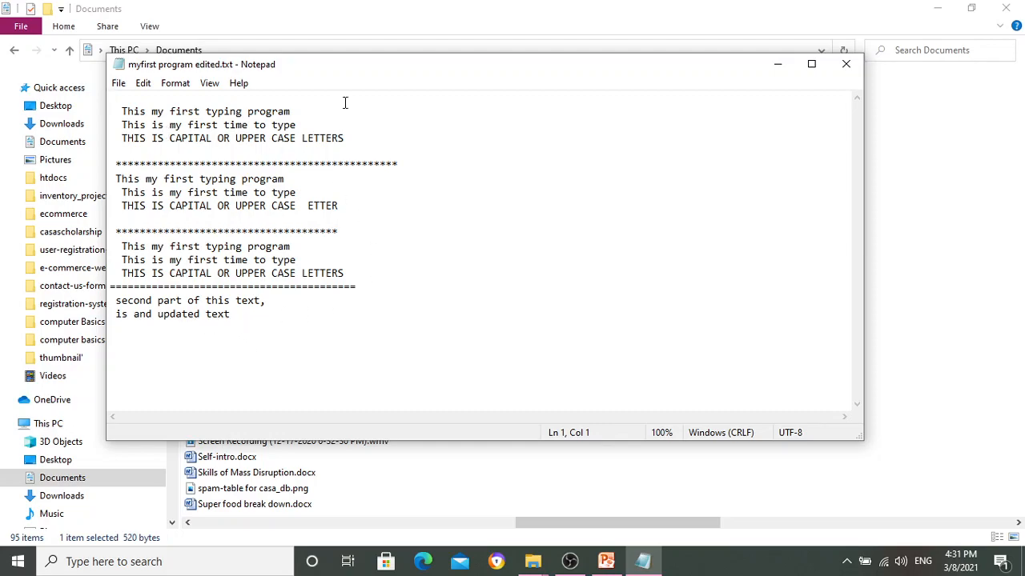
Switch to the PowerPoint presentation and advance to slide 30, Practice Practice Practice
click(607, 562)
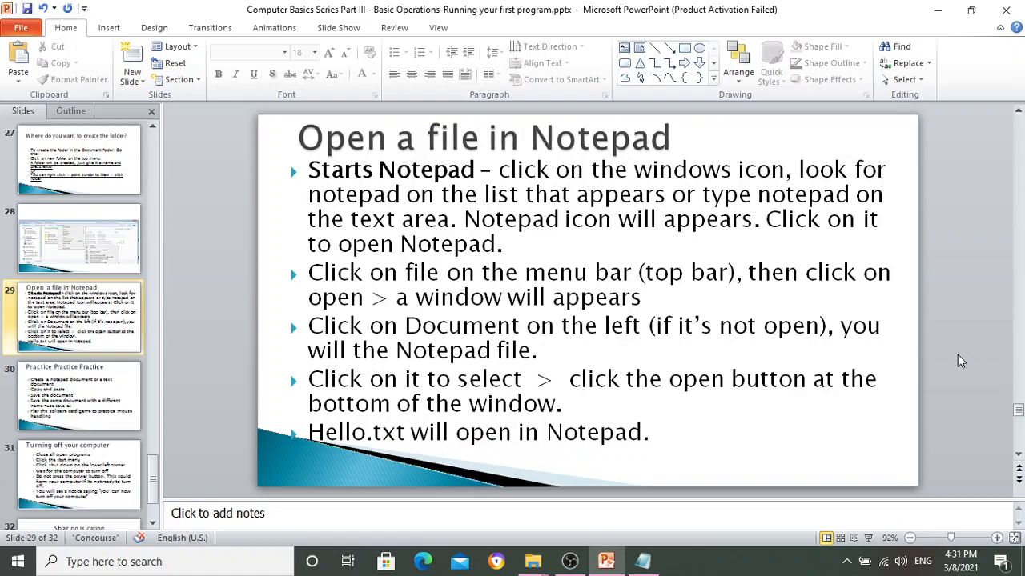
scroll(961, 361, down, 1)
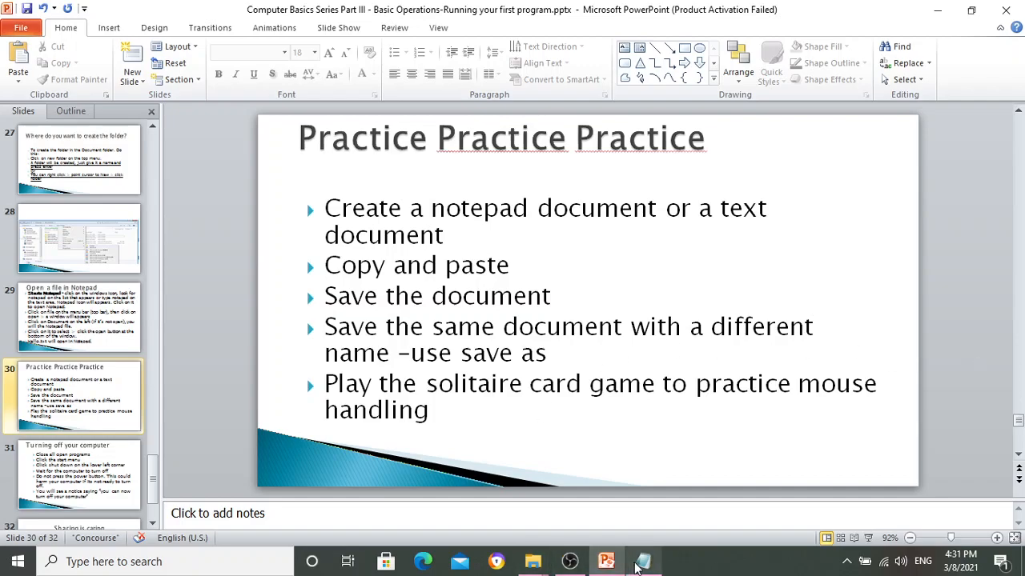
Switch to the Notepad window with myfirst program edited.txt and copy all of its text
click(643, 561)
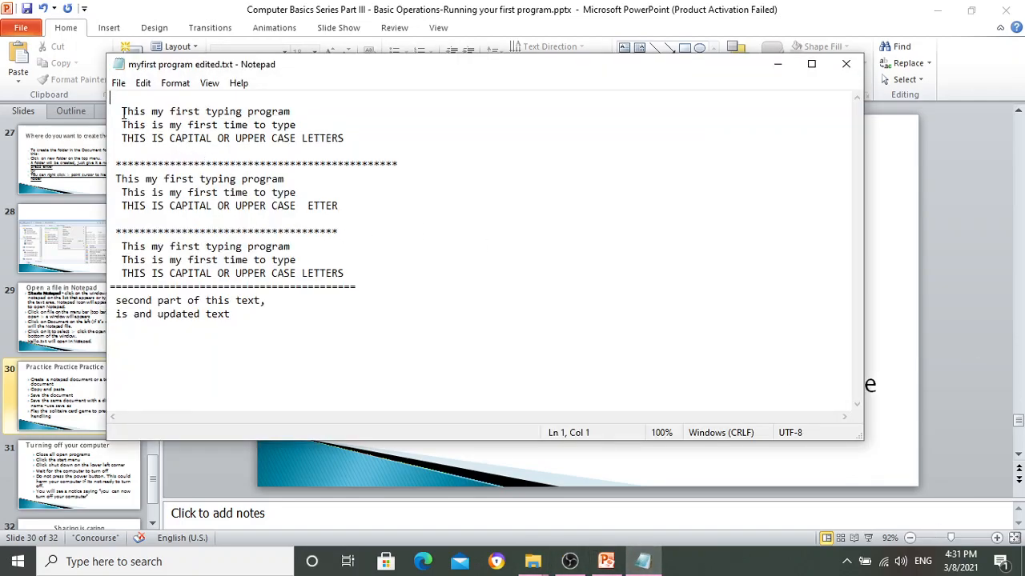
drag(121, 116, 356, 310)
key(ctrl+c)
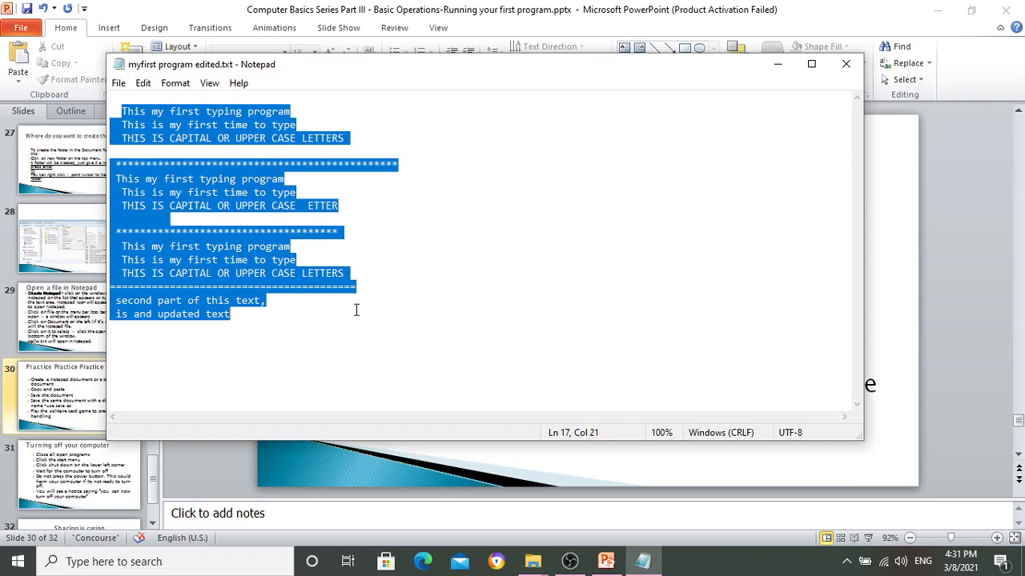
Add a blank line and a separator line of equals signs below the existing text, and paste the copied text beneath it
click(255, 323)
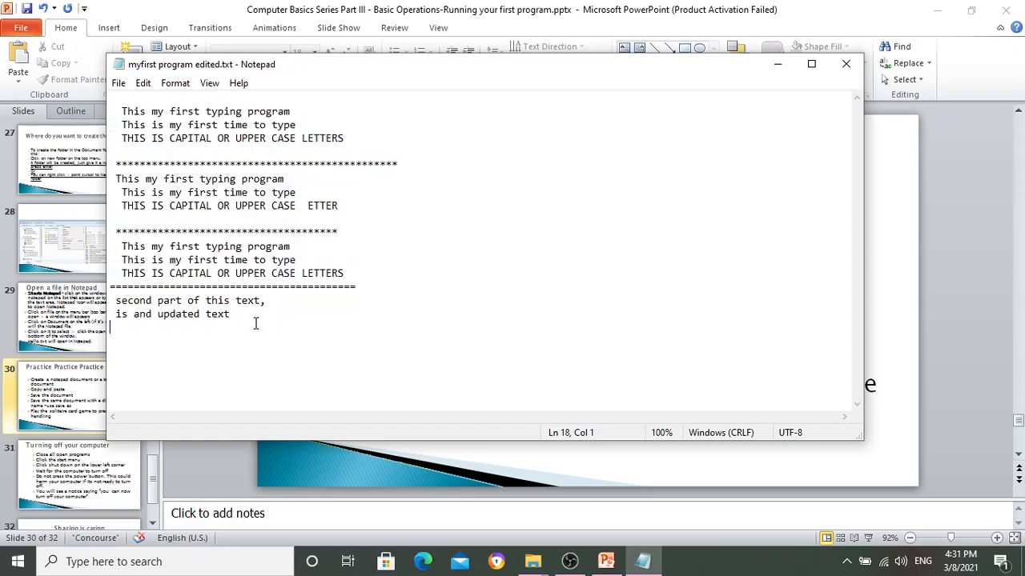
key(Return)
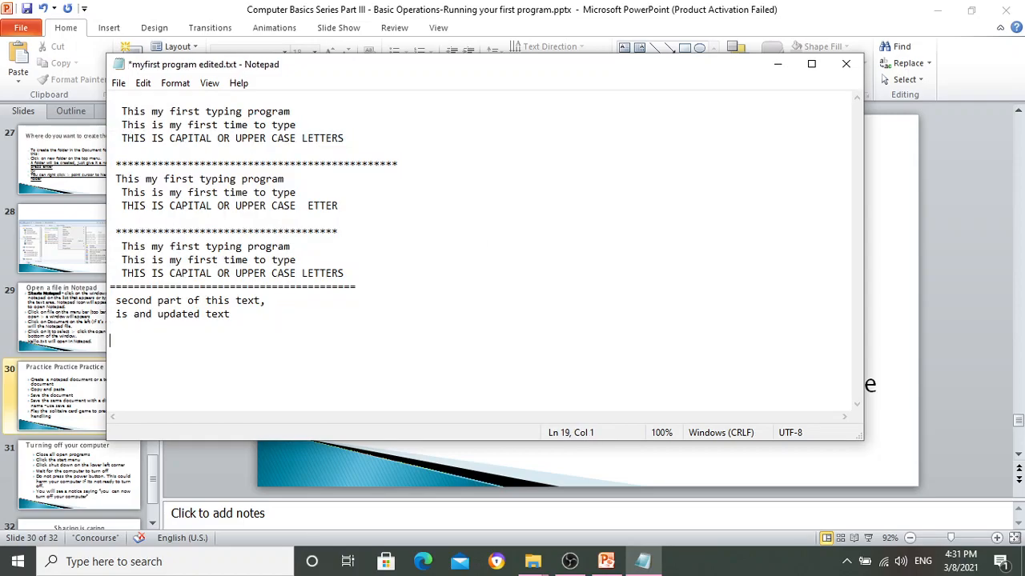
text(============================)
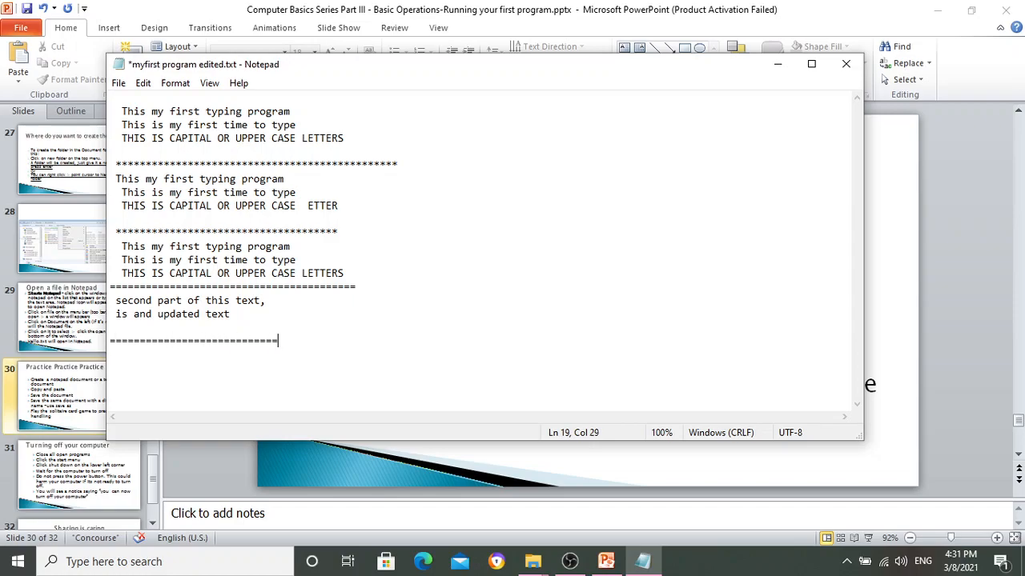
key(Return)
key(ctrl+v)
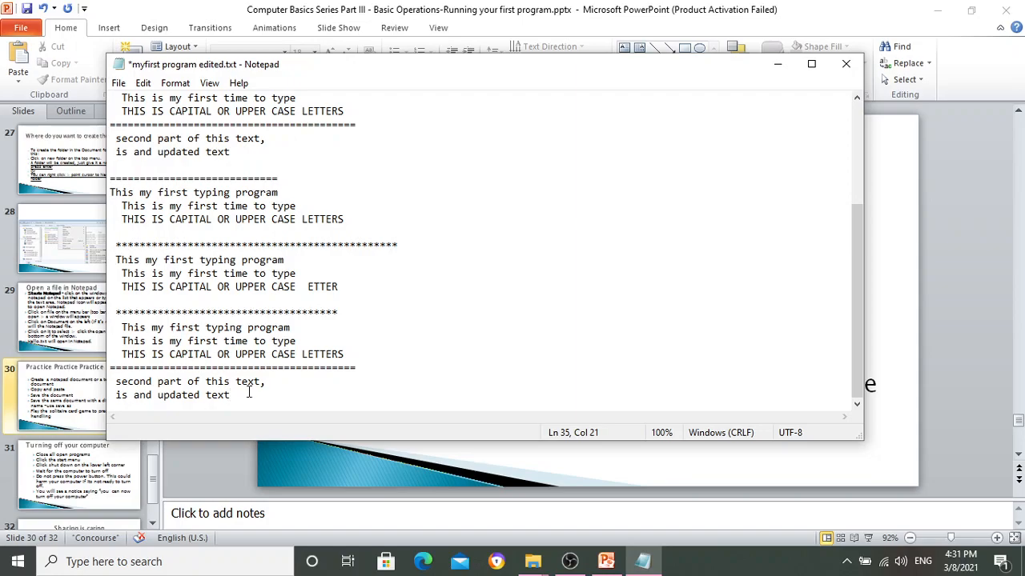
Save the changes to myfirst program edited.txt and close its Notepad window
drag(248, 393, 122, 376)
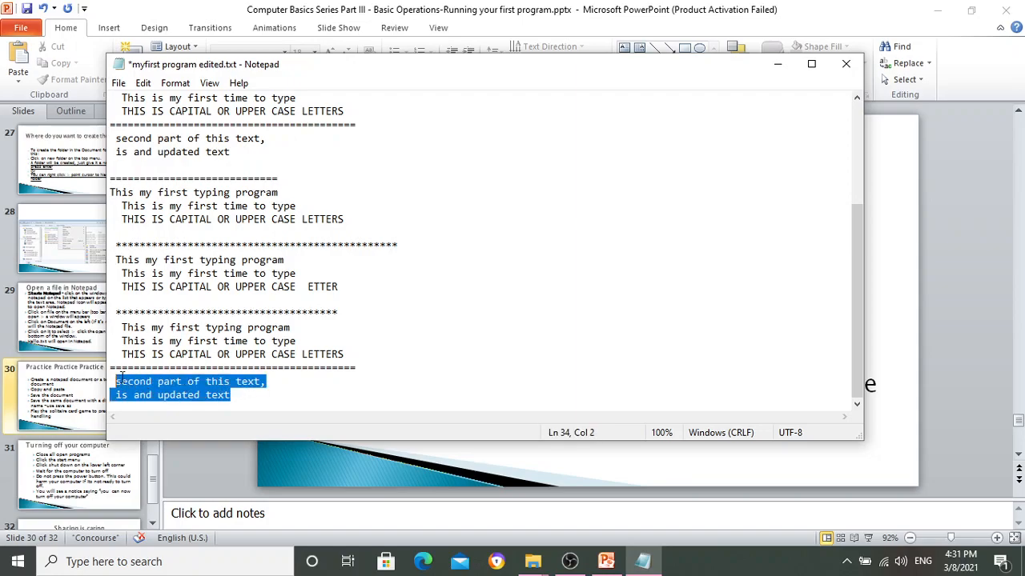
click(152, 206)
click(452, 254)
click(119, 84)
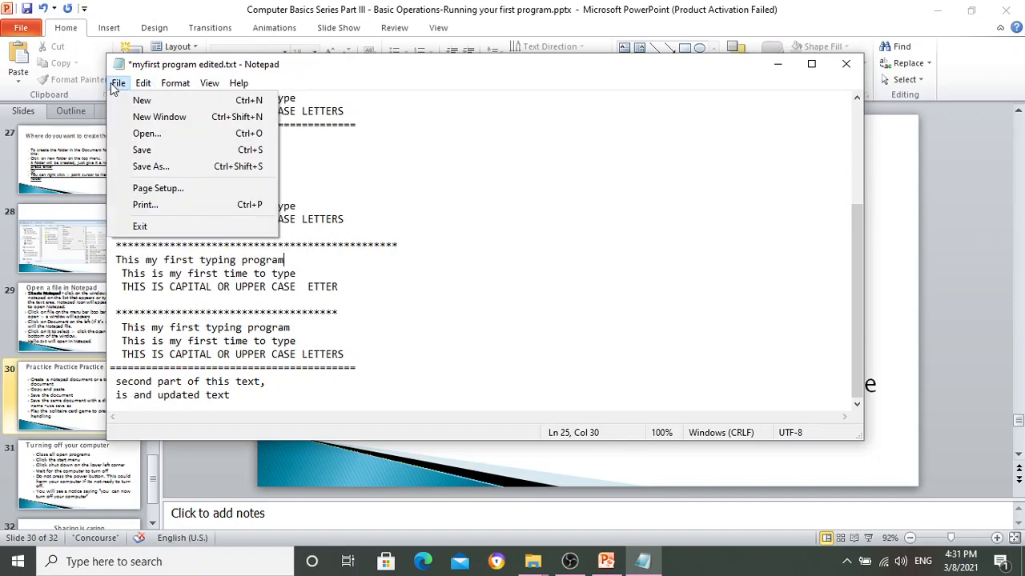
click(150, 151)
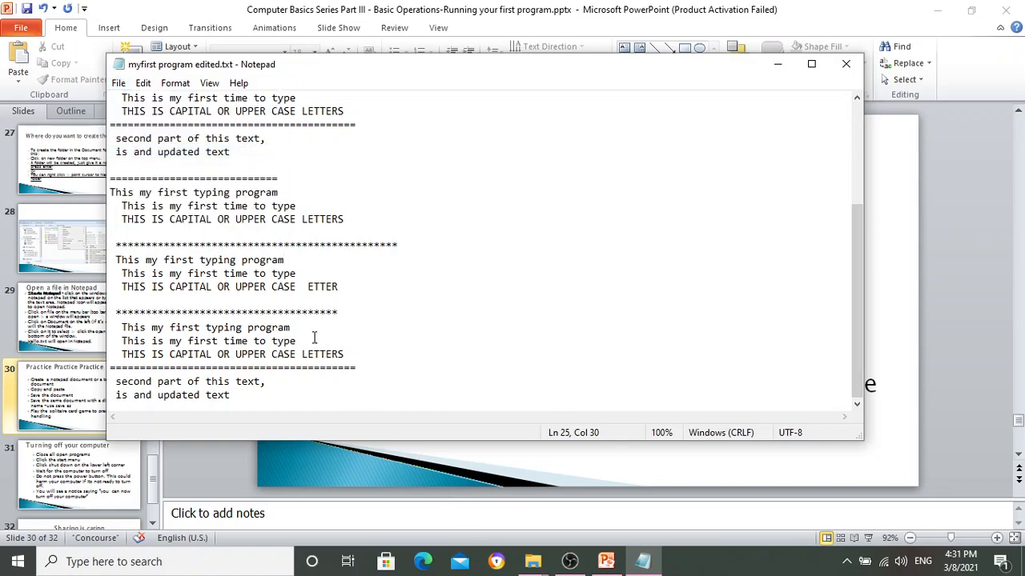
click(846, 64)
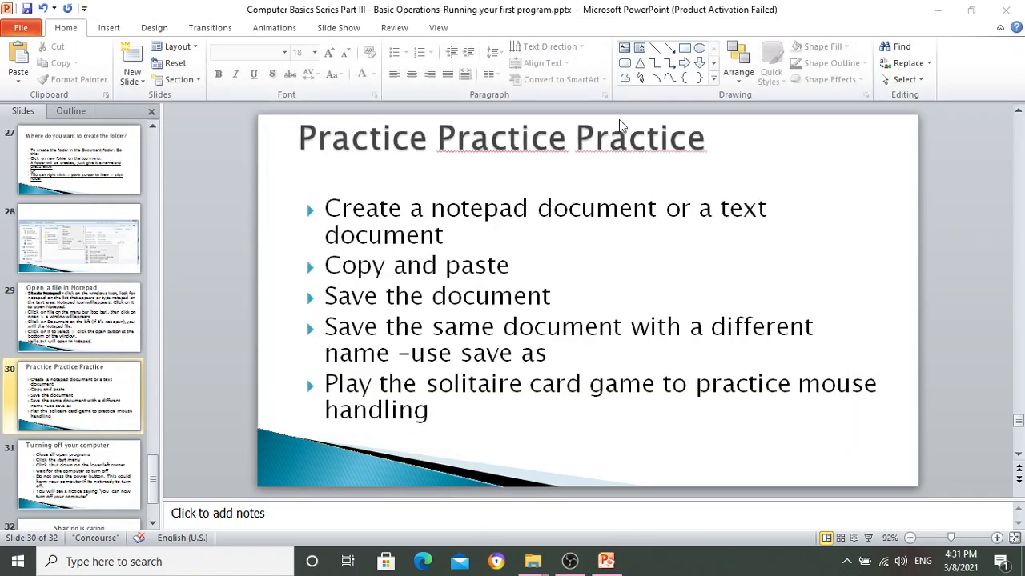
Switch to the Documents folder in File Explorer and cut both myfirst program.txt and myfirst program edited.txt
mouse_move(532, 561)
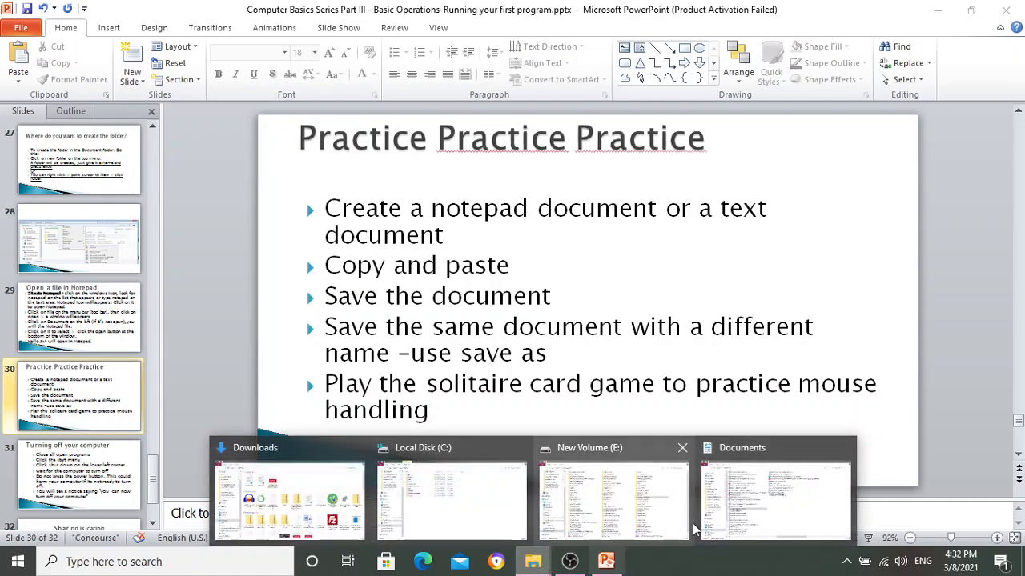
click(756, 521)
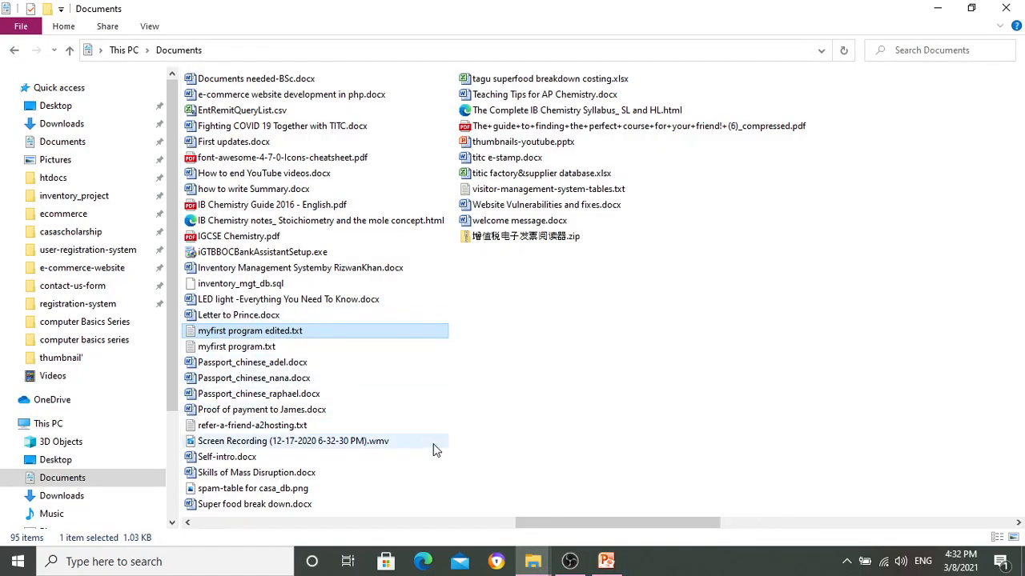
click(262, 349)
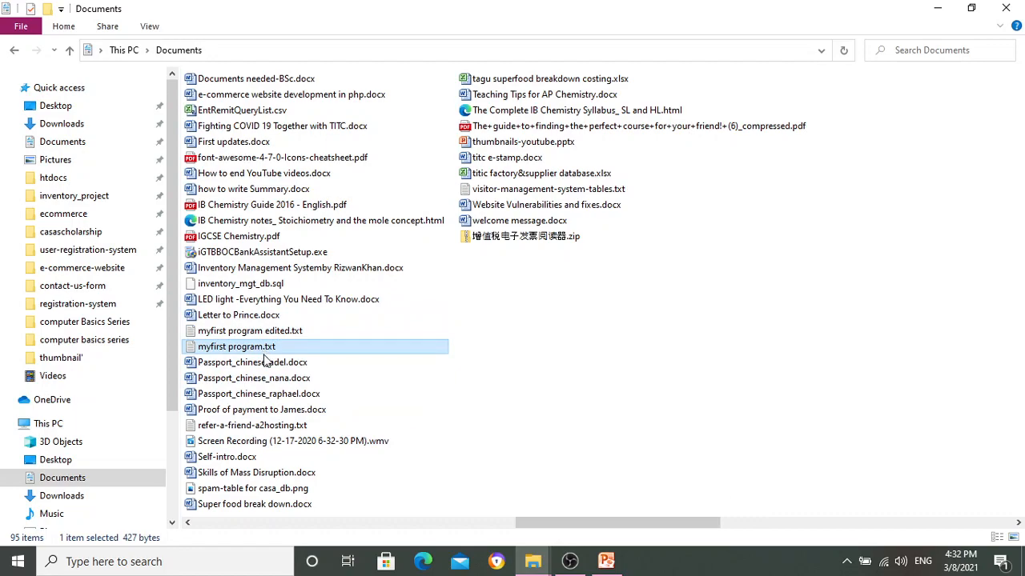
click(273, 333)
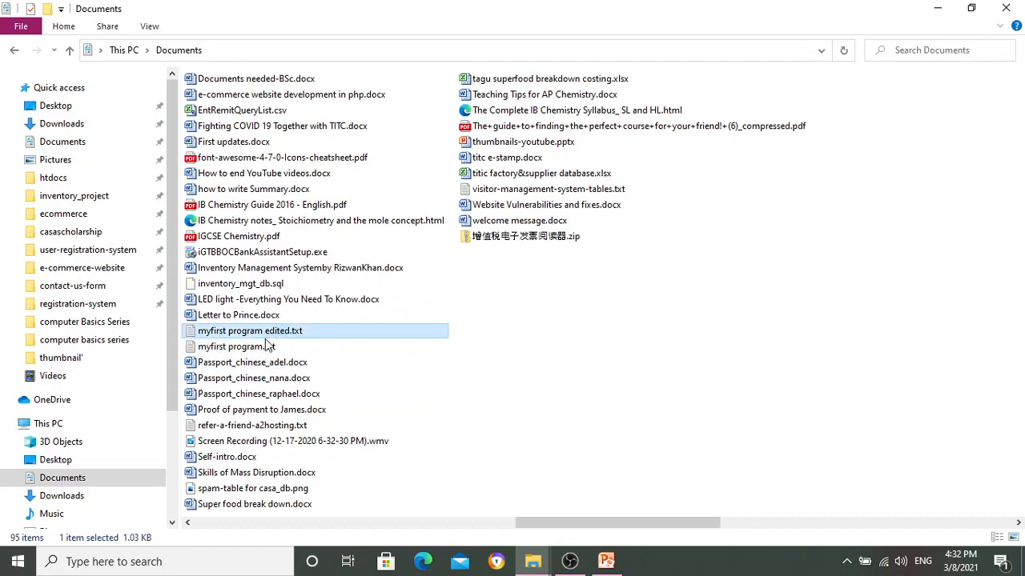
click(266, 348)
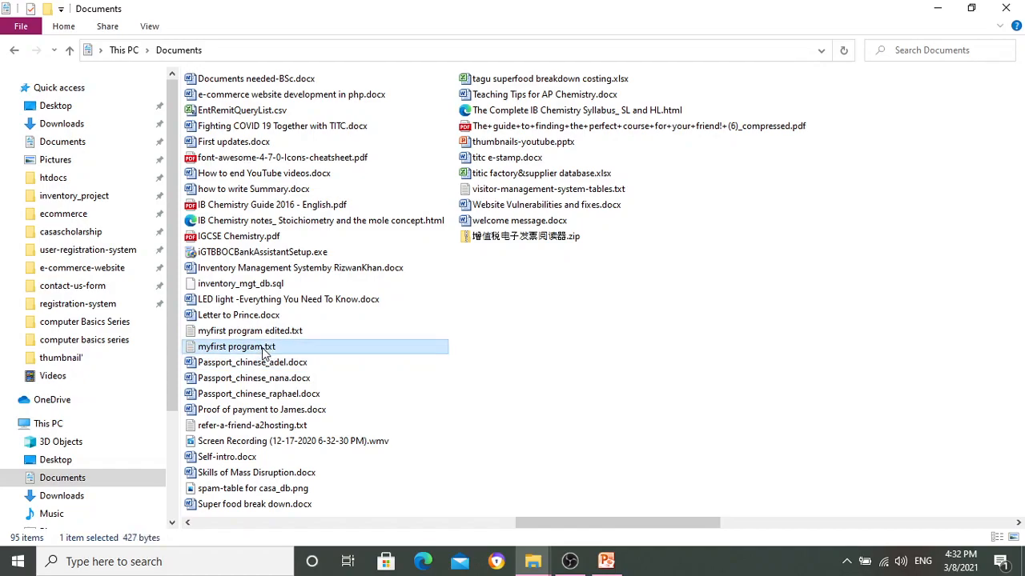
ctrl+click(259, 334)
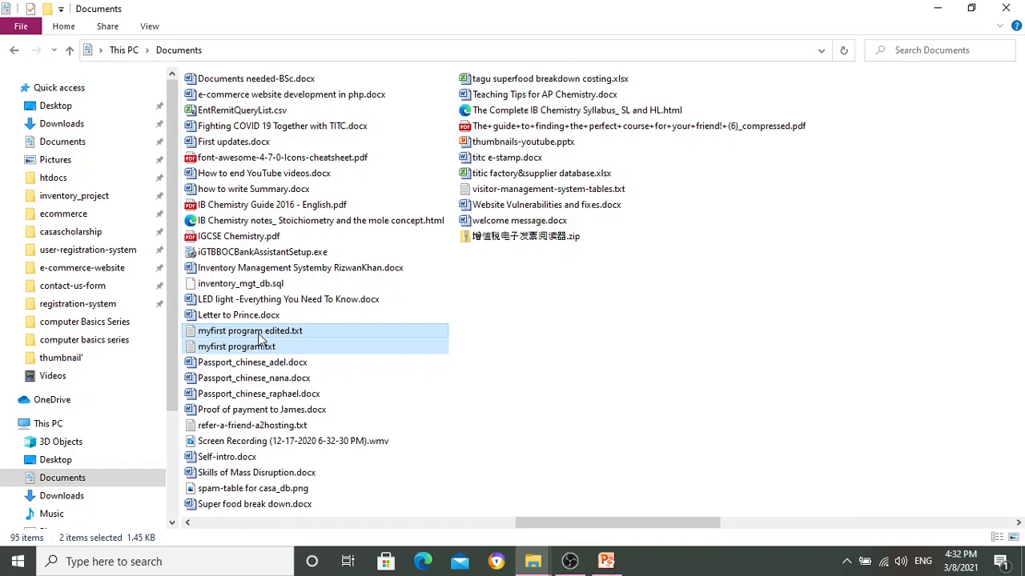
right_click(259, 337)
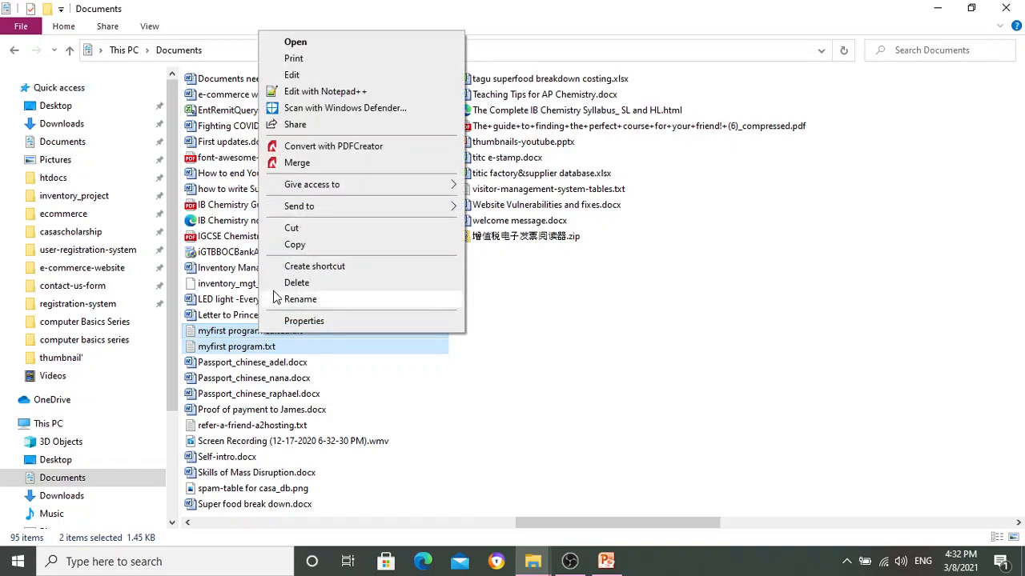
click(294, 229)
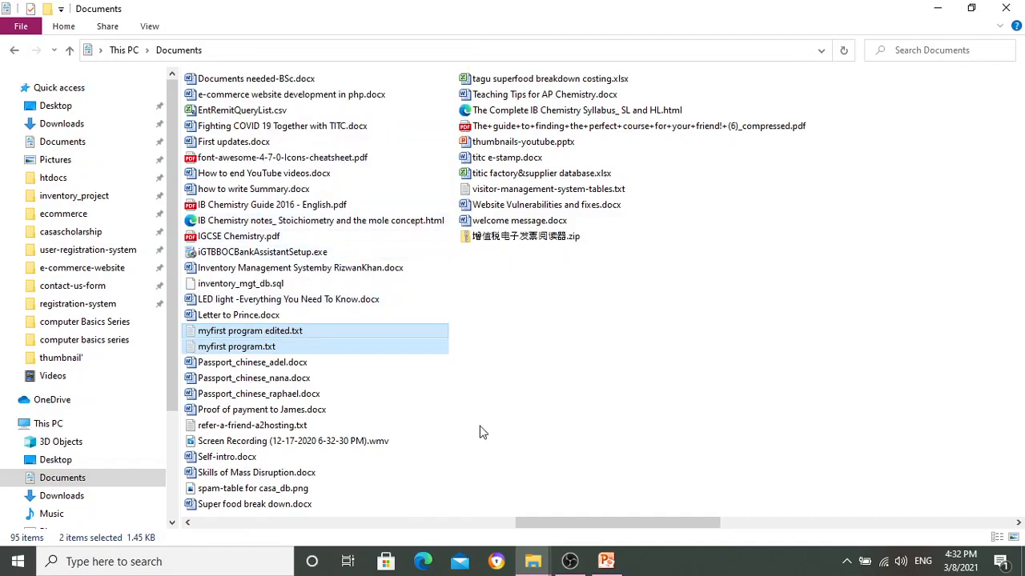
Go to the New Volume (E:) drive and open the myNew folder
scroll(244, 303, left, 3)
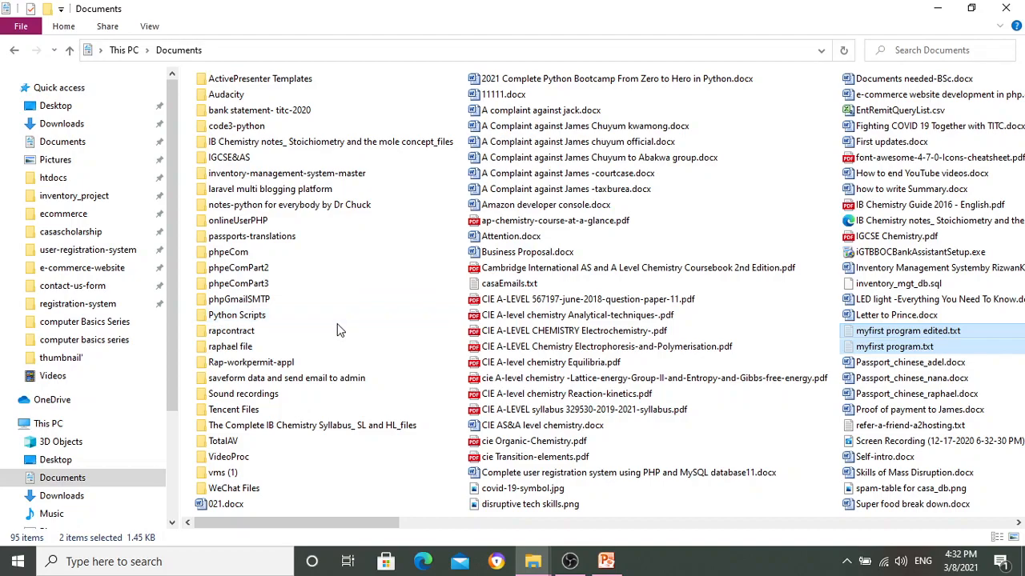
scroll(336, 330, right, 3)
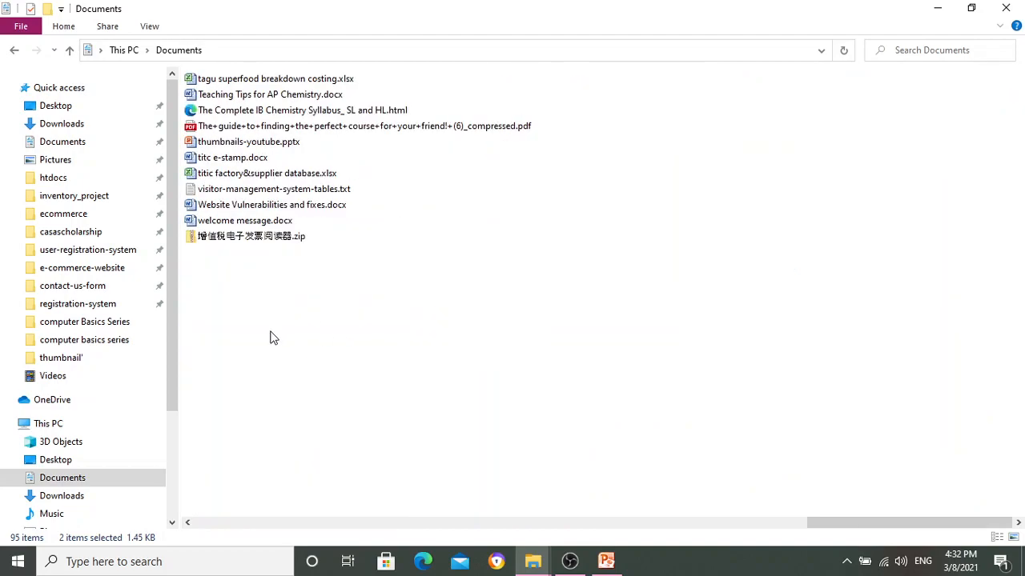
scroll(270, 337, left, 3)
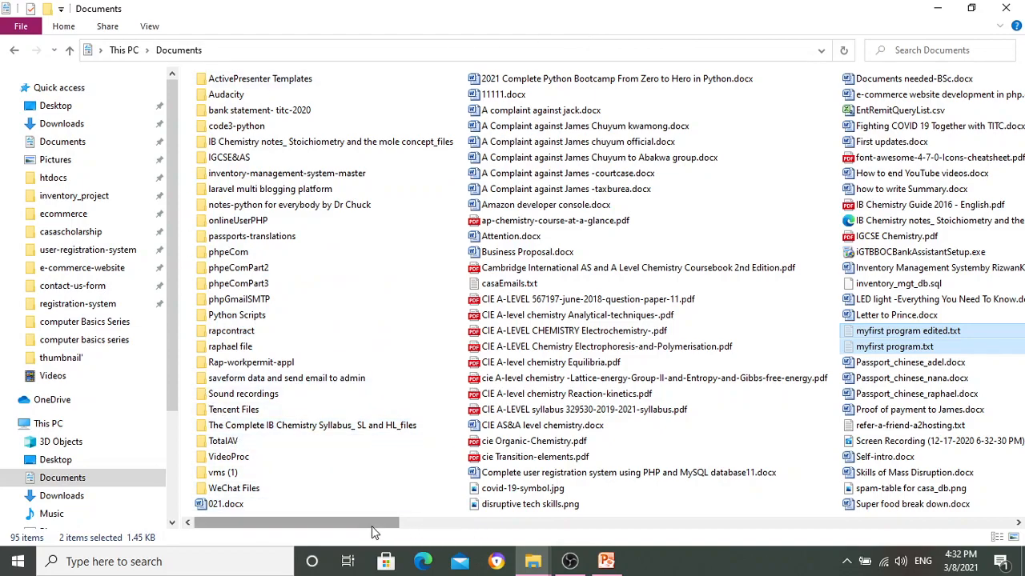
scroll(104, 501, down, 4)
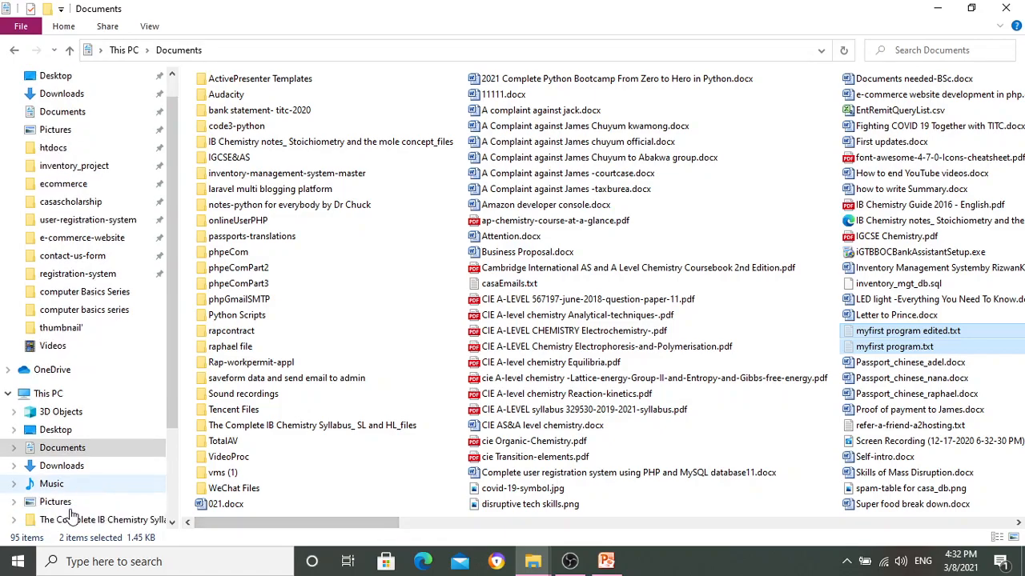
click(96, 485)
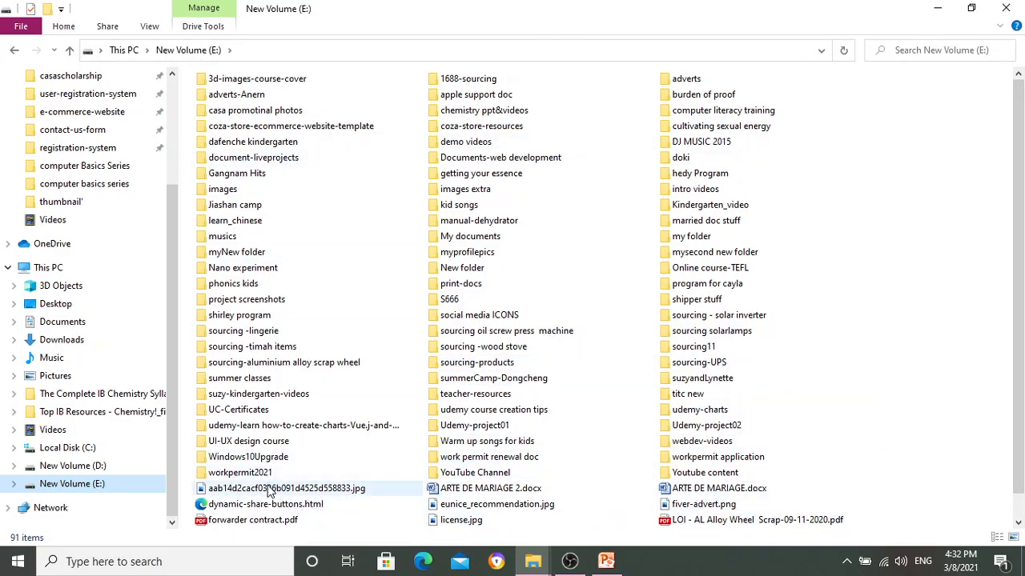
click(219, 256)
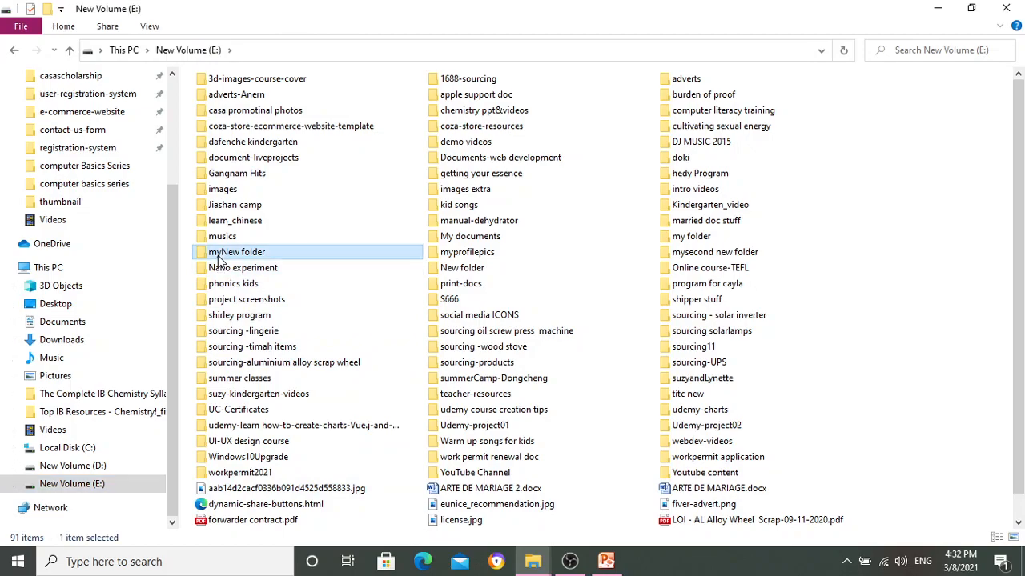
double_click(221, 256)
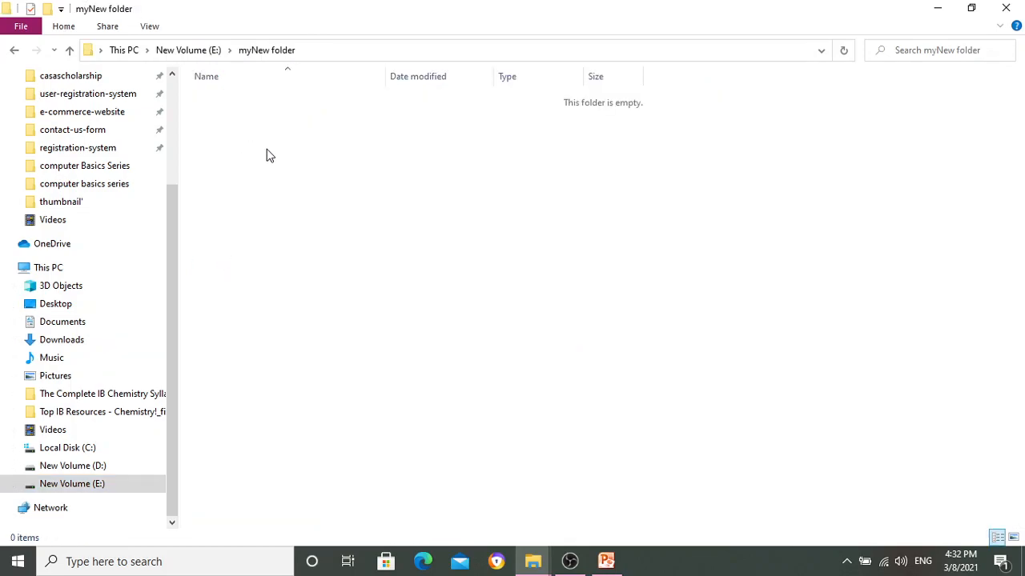
Paste the two cut text files into the myNew folder and clear the selection
right_click(292, 145)
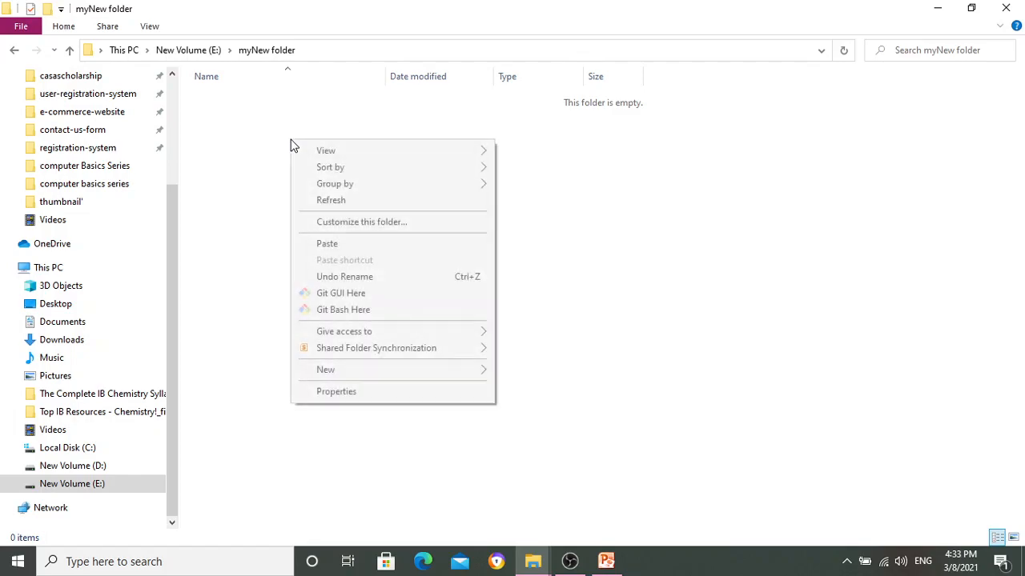
click(319, 245)
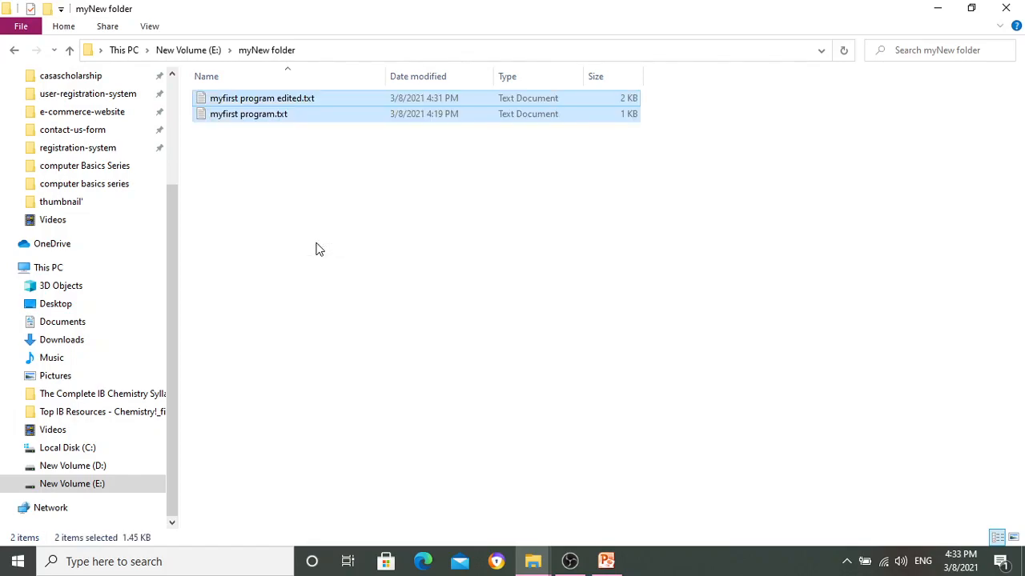
click(313, 236)
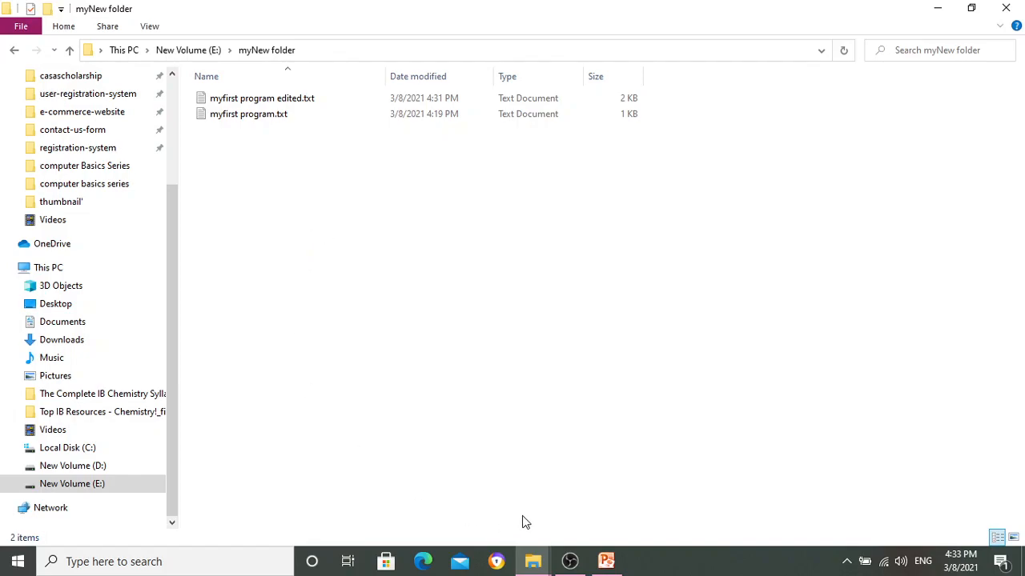
Switch to the PowerPoint presentation, search Windows for "soli" and launch Microsoft Solitaire Collection
mouse_move(608, 566)
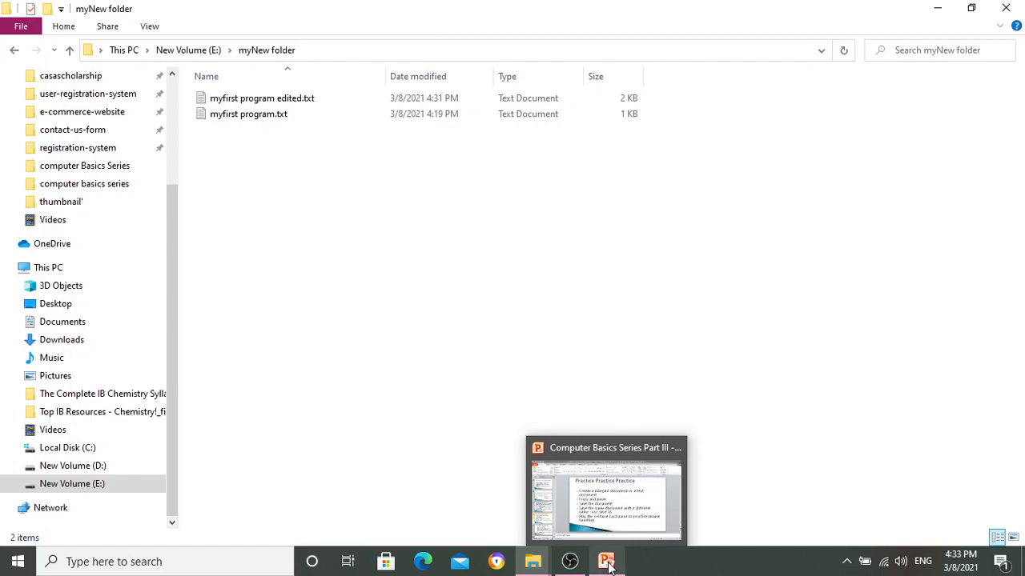
click(609, 566)
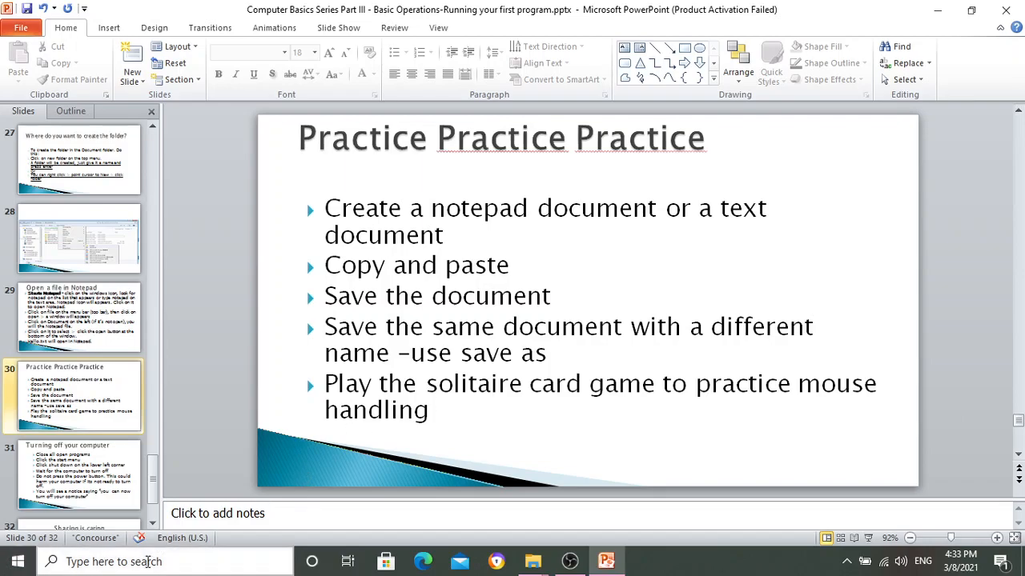
click(146, 566)
text(soli)
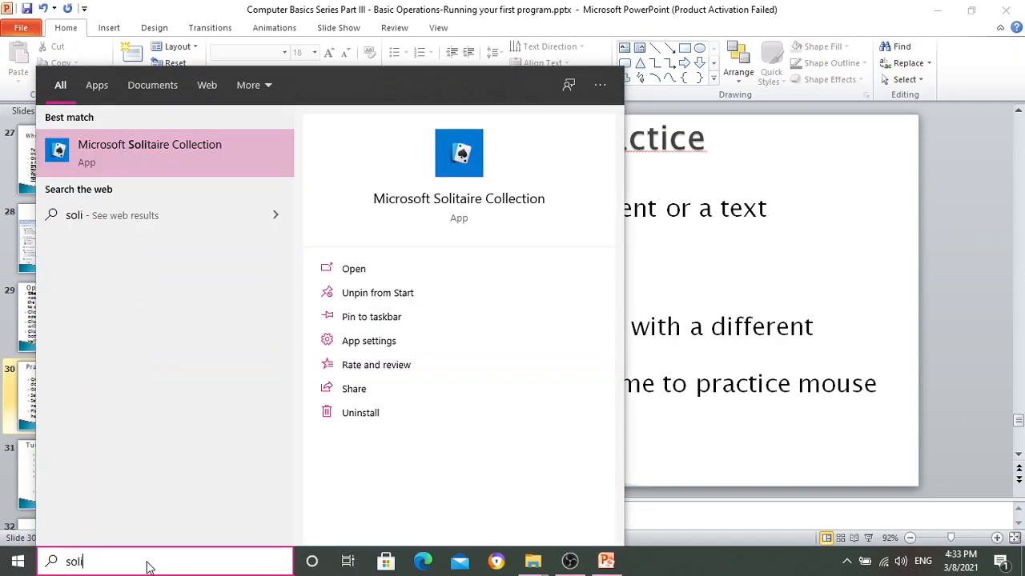
text(d)
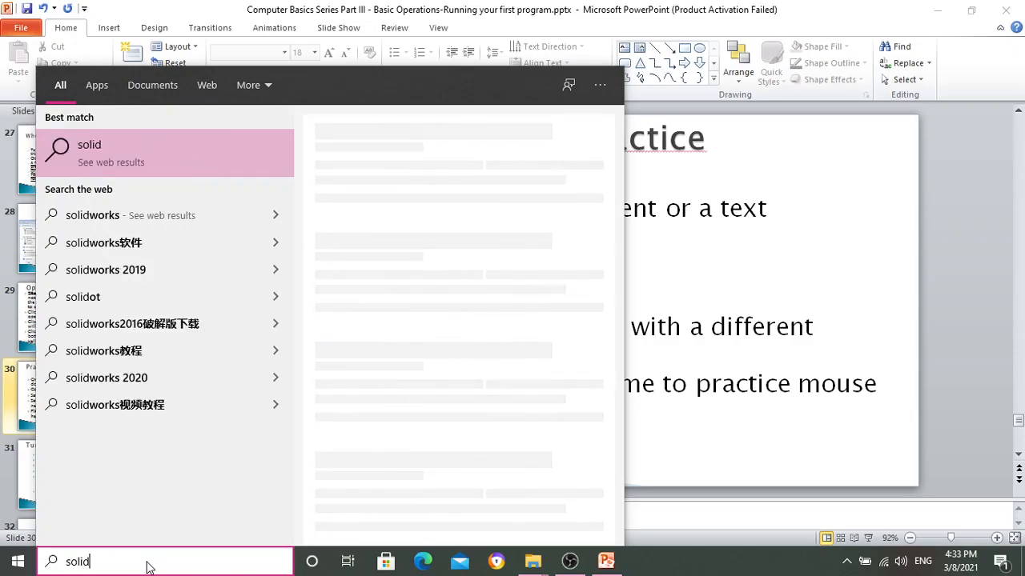
key(BackSpace)
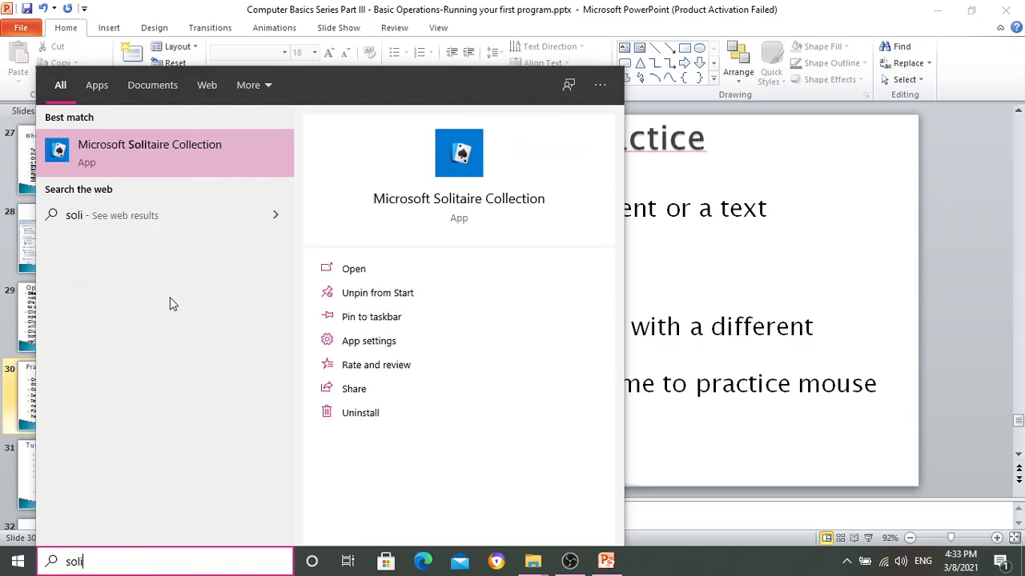
click(176, 151)
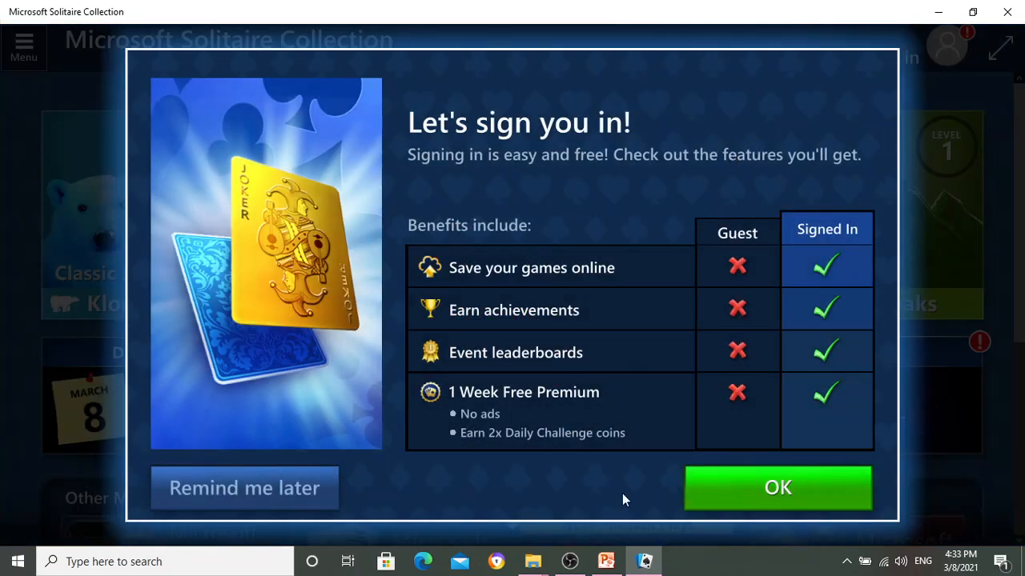
Postpone the sign-in offer and look through the available games before closing Microsoft Solitaire Collection
click(193, 500)
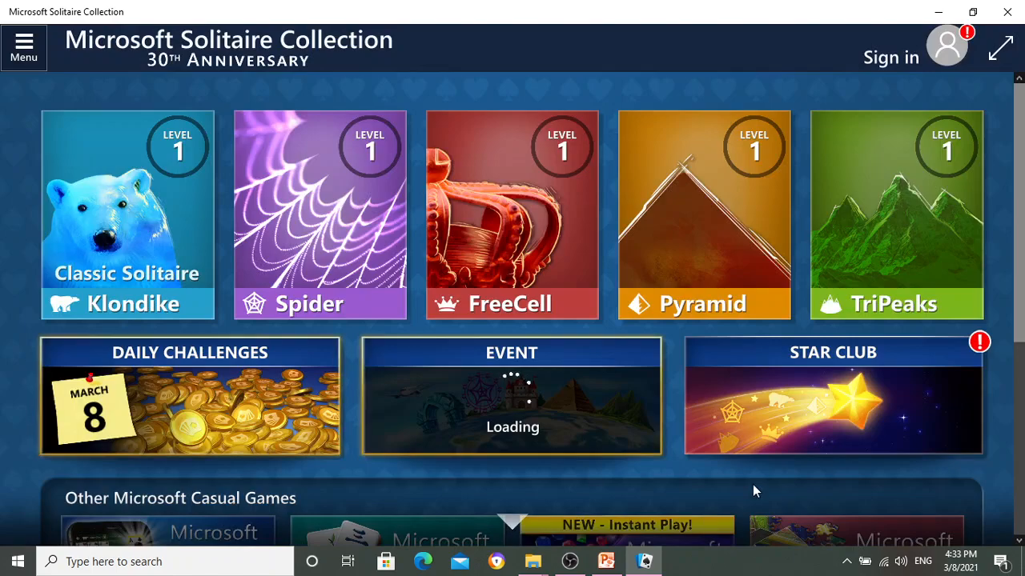
scroll(167, 339, down, 2)
scroll(167, 345, down, 3)
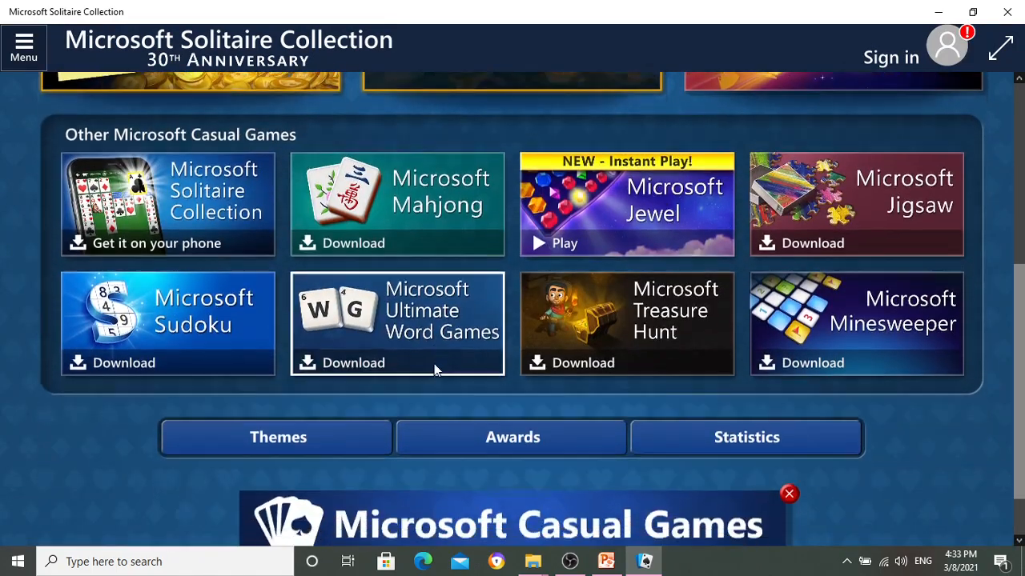
scroll(434, 366, up, 1)
scroll(198, 416, up, 4)
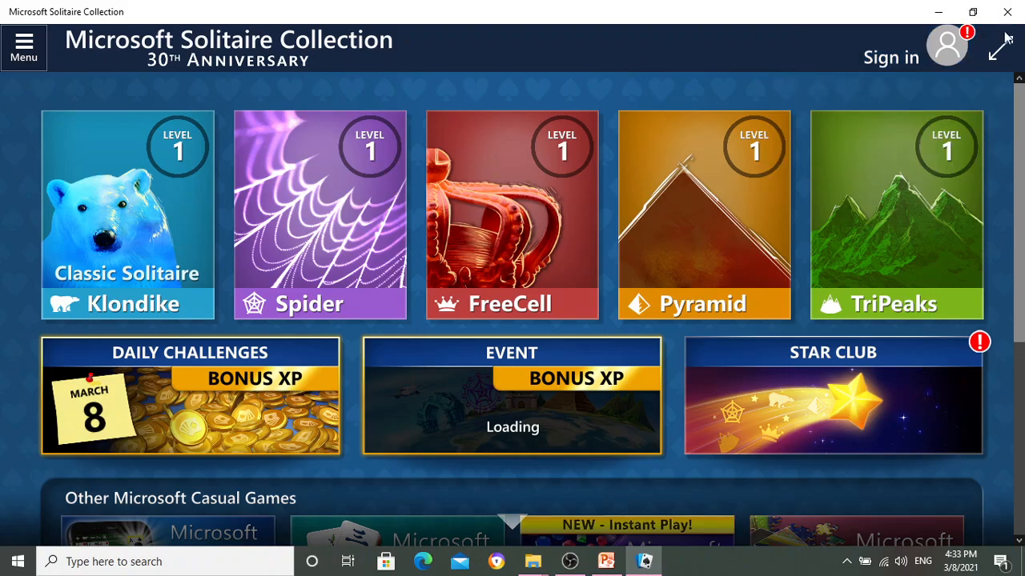
click(1020, 8)
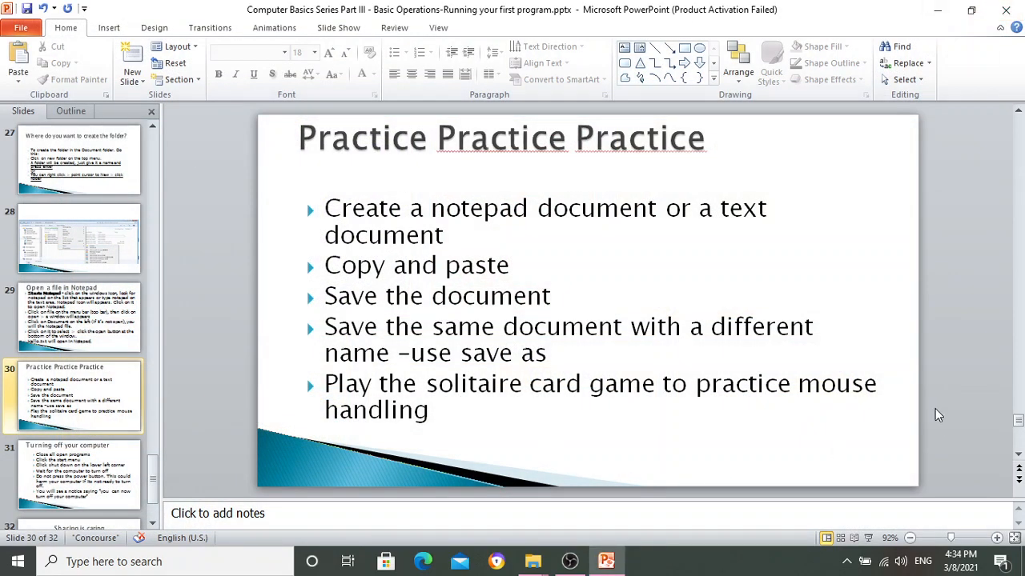
Advance the presentation to slide 31, Turning off your computer, and view the Windows power options without choosing one
scroll(935, 409, down, 1)
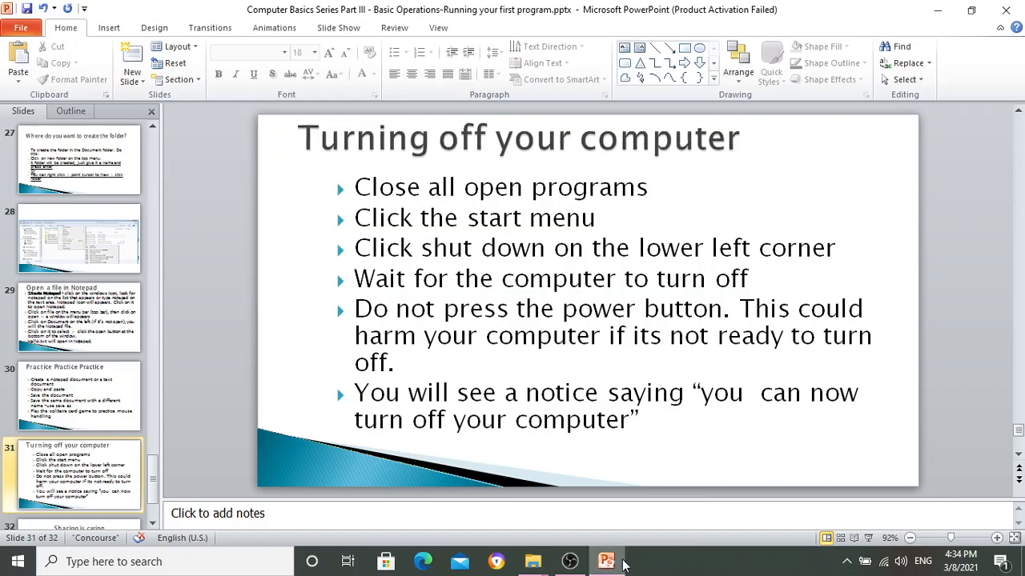
mouse_move(623, 565)
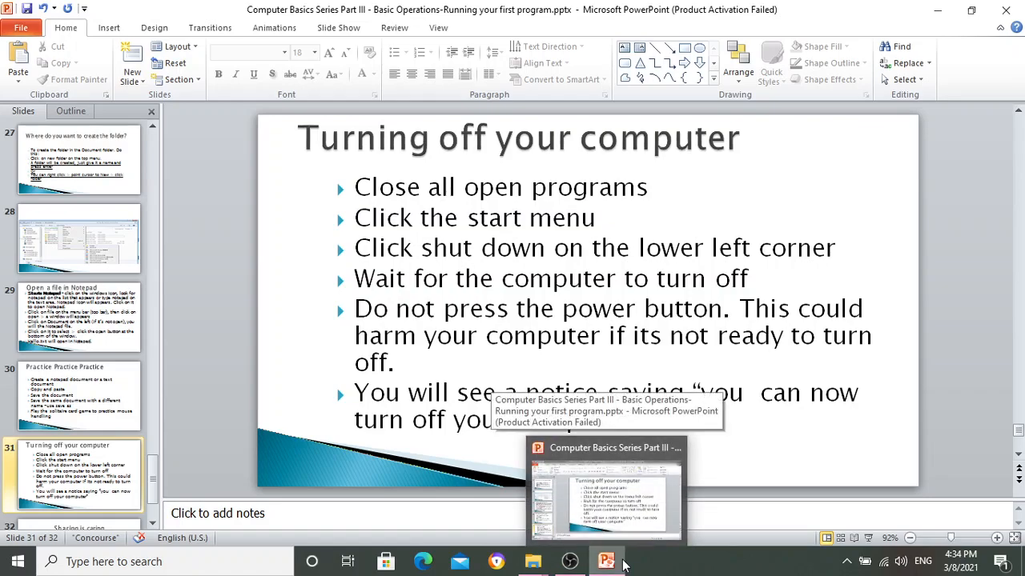
click(19, 563)
click(19, 529)
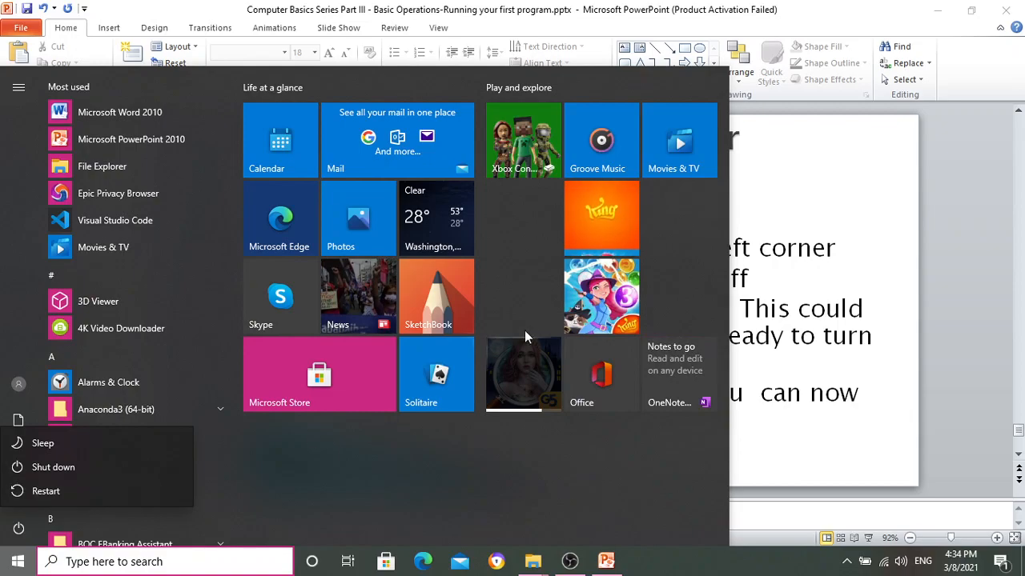
key(Escape)
key(Escape)
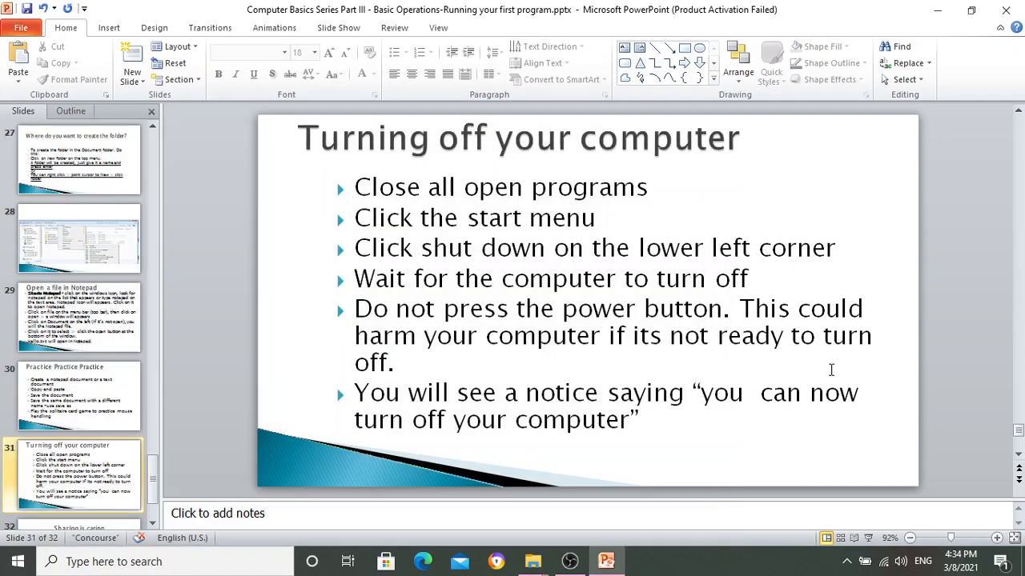
Advance the presentation to slide 32, Sharing is caring
scroll(827, 372, down, 2)
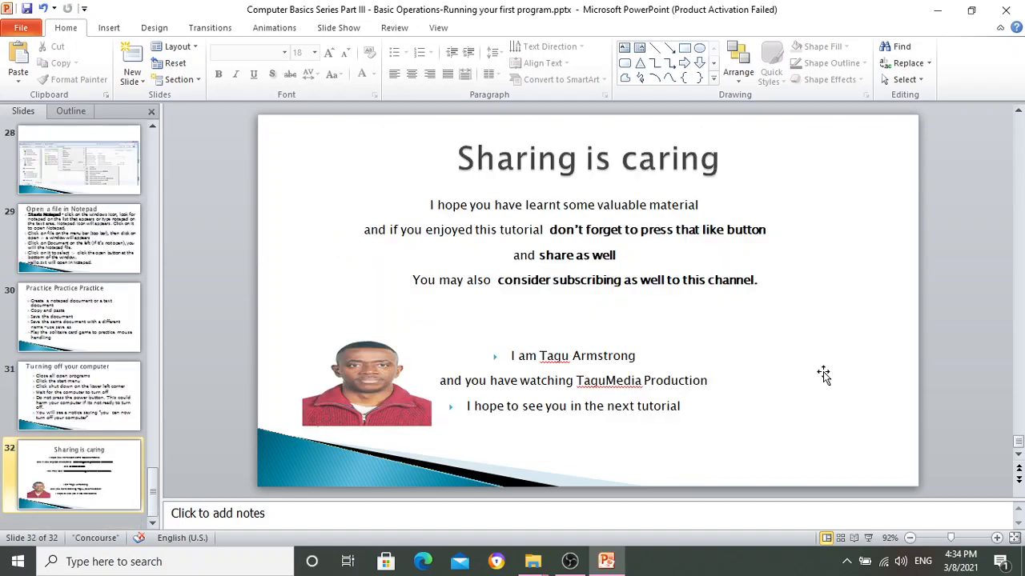